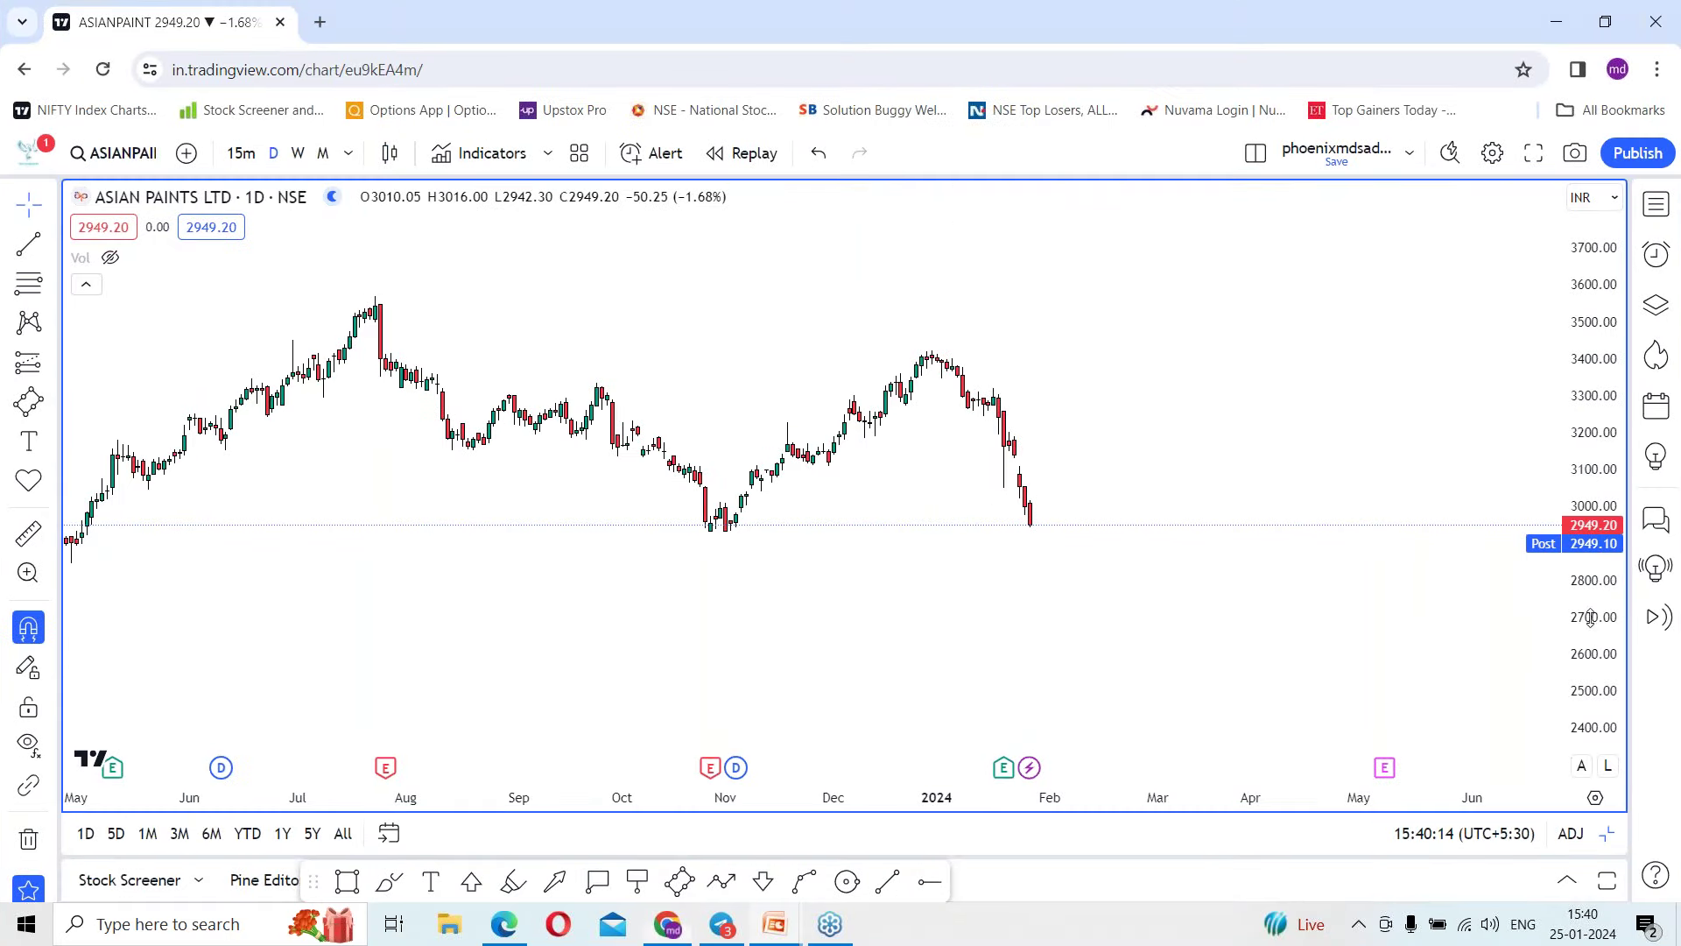
Draw a flat rectangle as a support line at 2931.00 from the 27 October 2023 low to about 8 April 2024.
scroll(1331, 601, "up", 5)
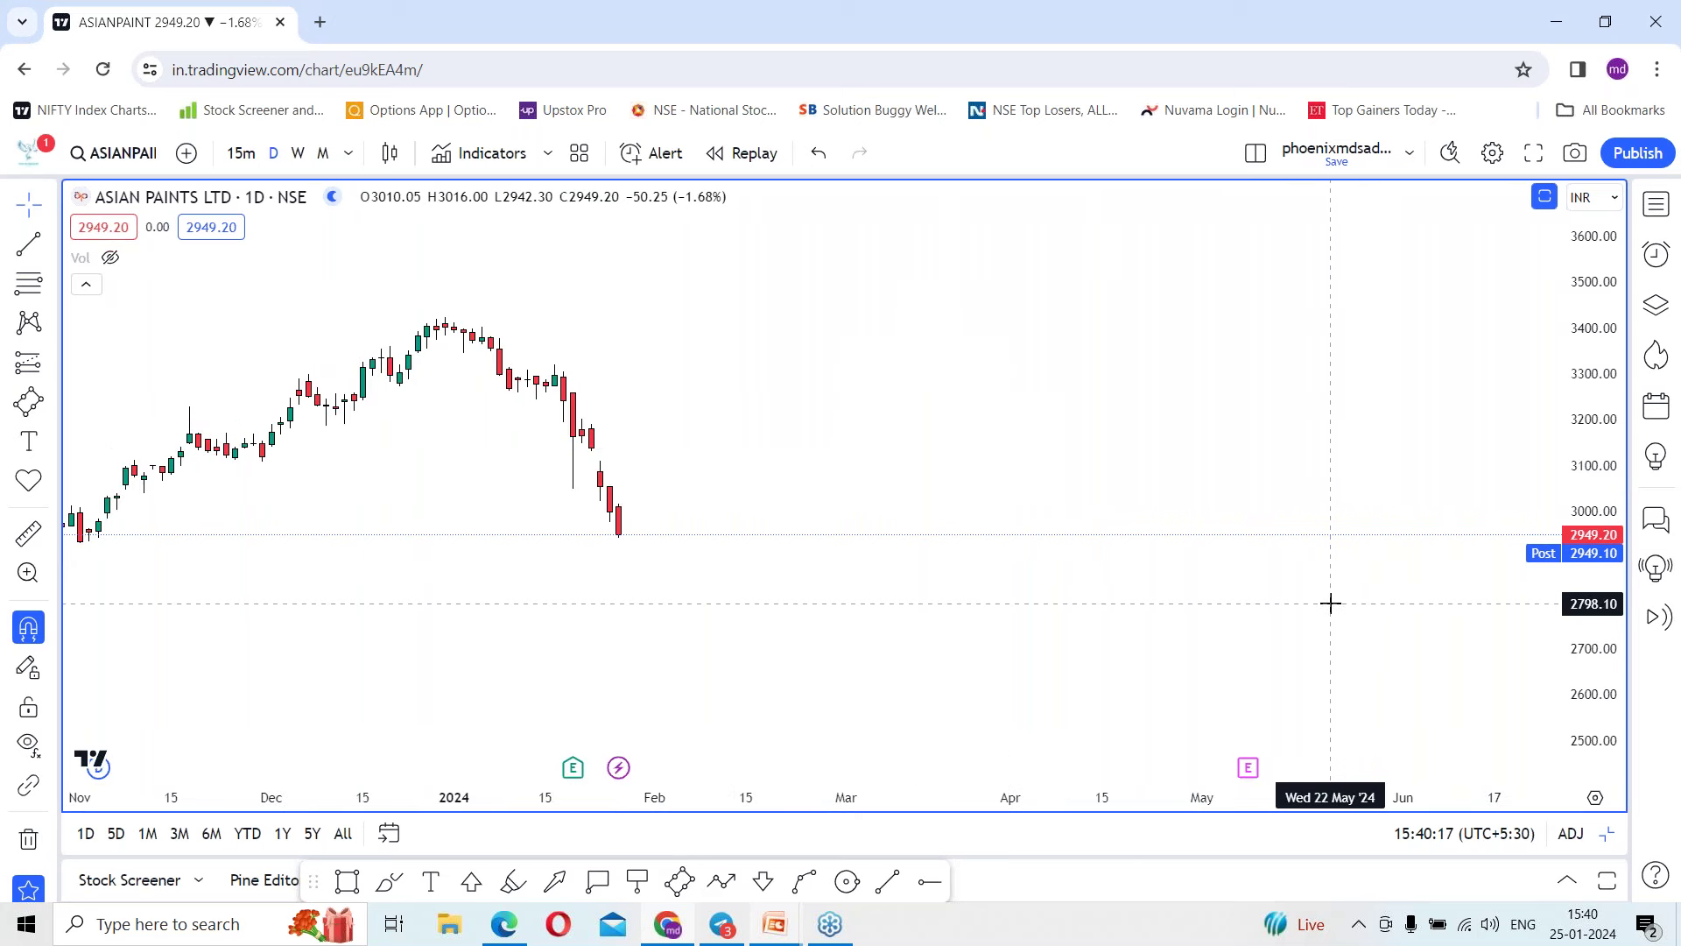
scroll(830, 403, "up", 3)
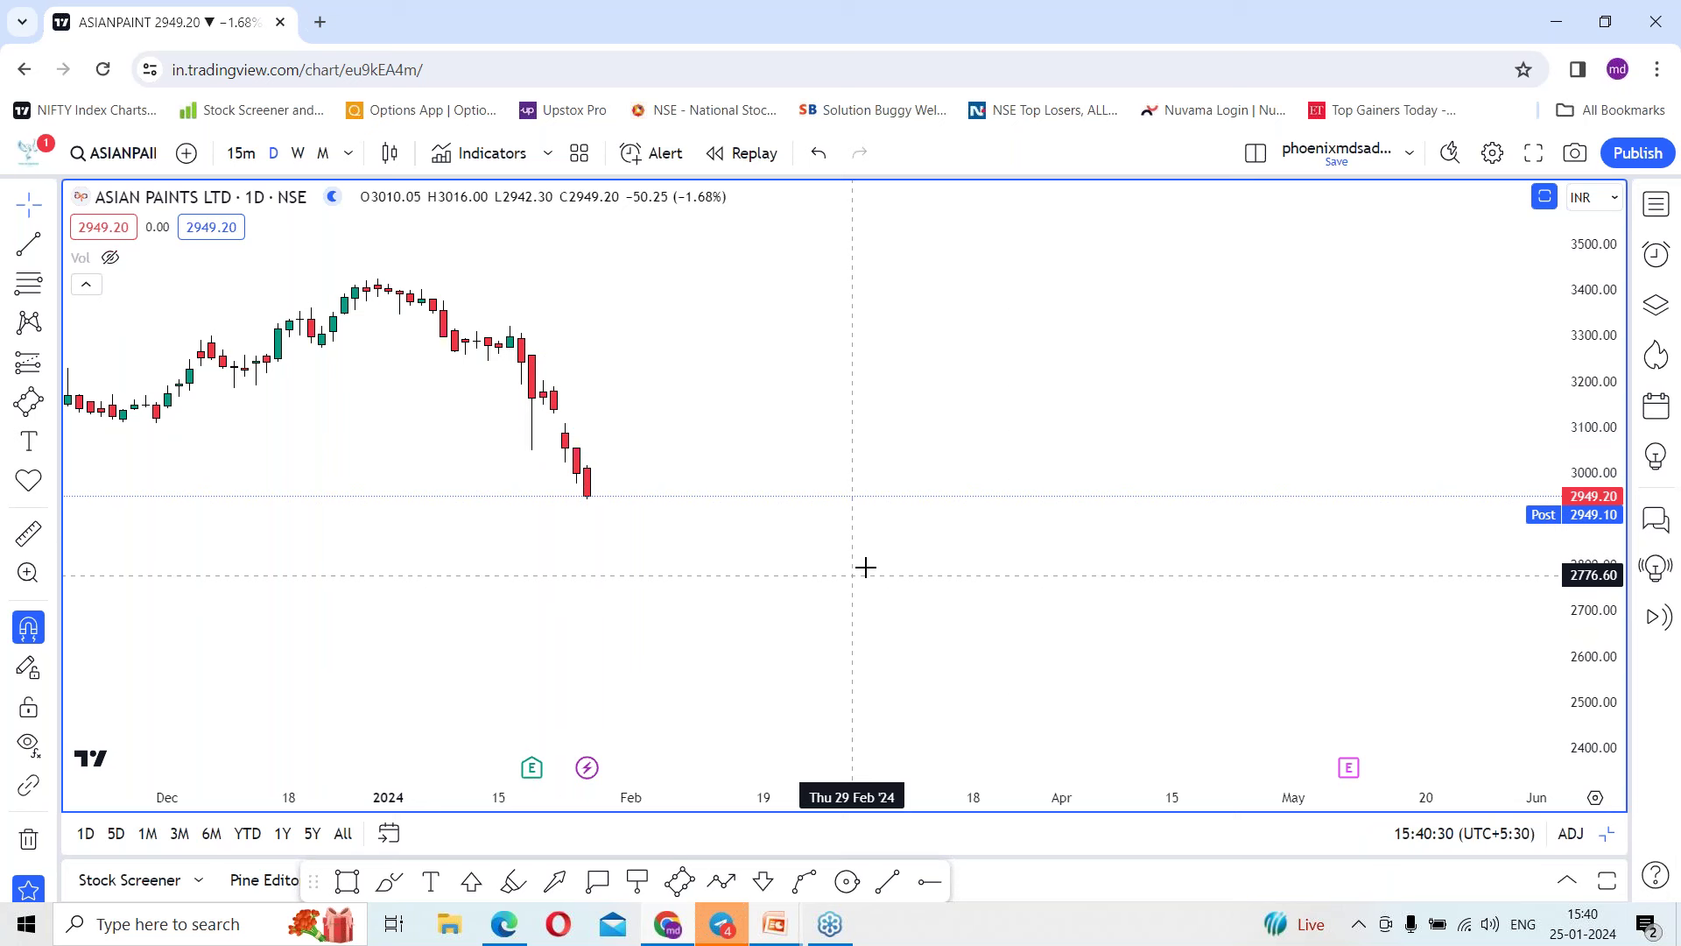
left_click_drag(863, 571, 1032, 544)
left_click(348, 881)
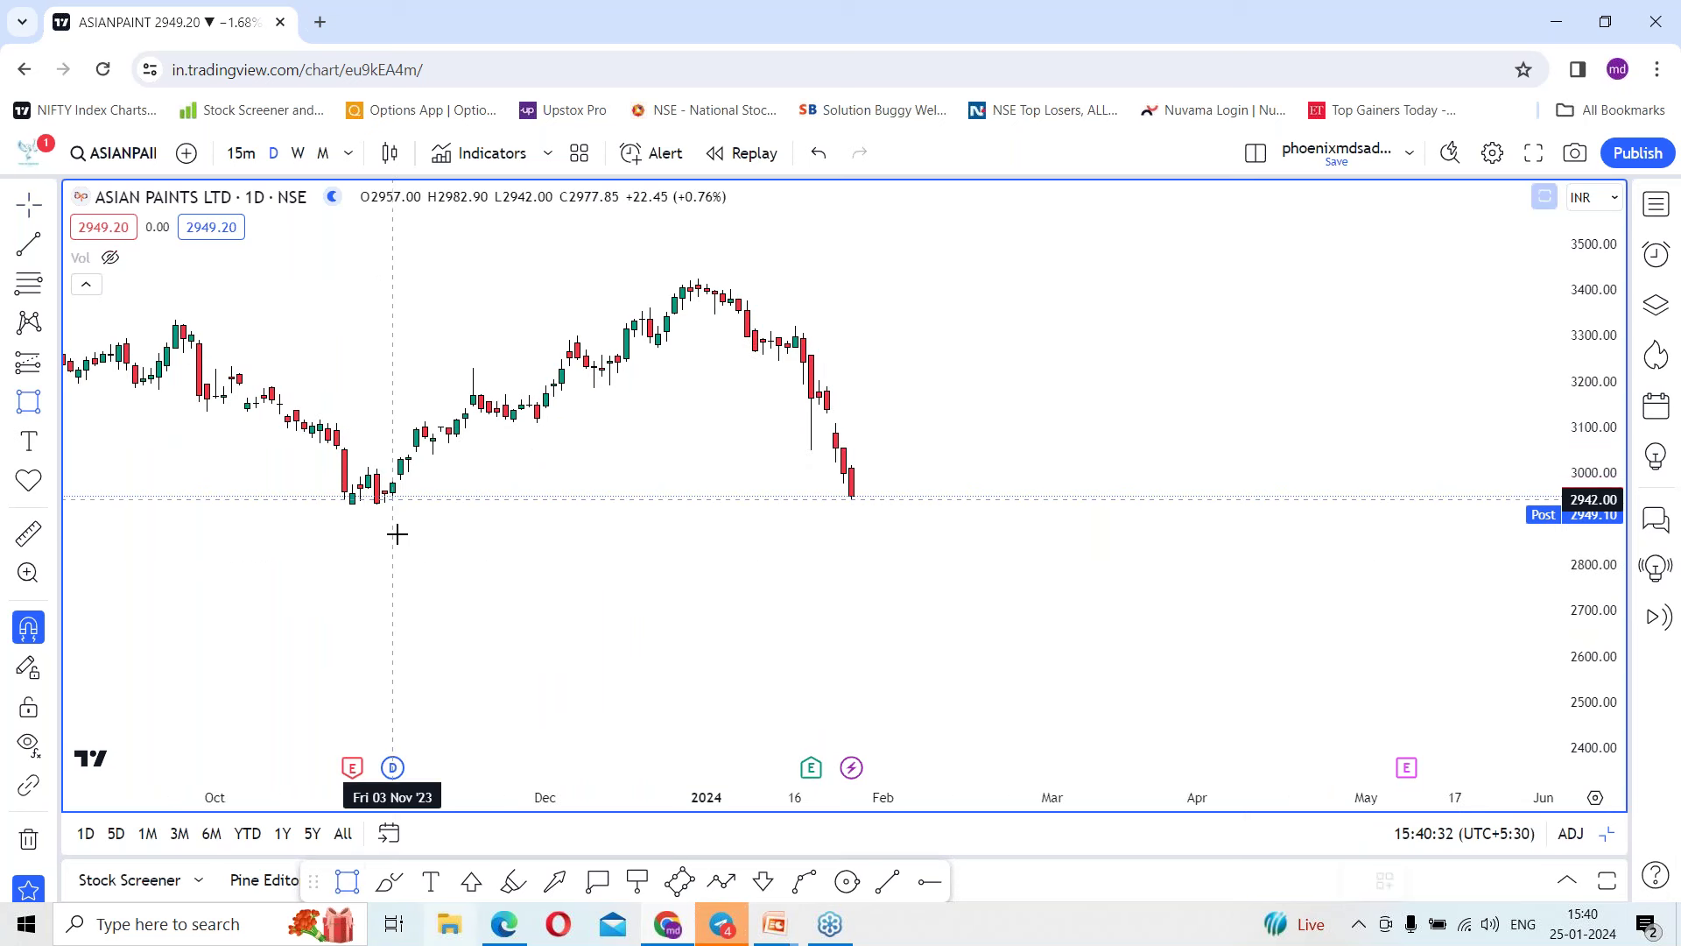
left_click(352, 504)
left_click(1181, 545)
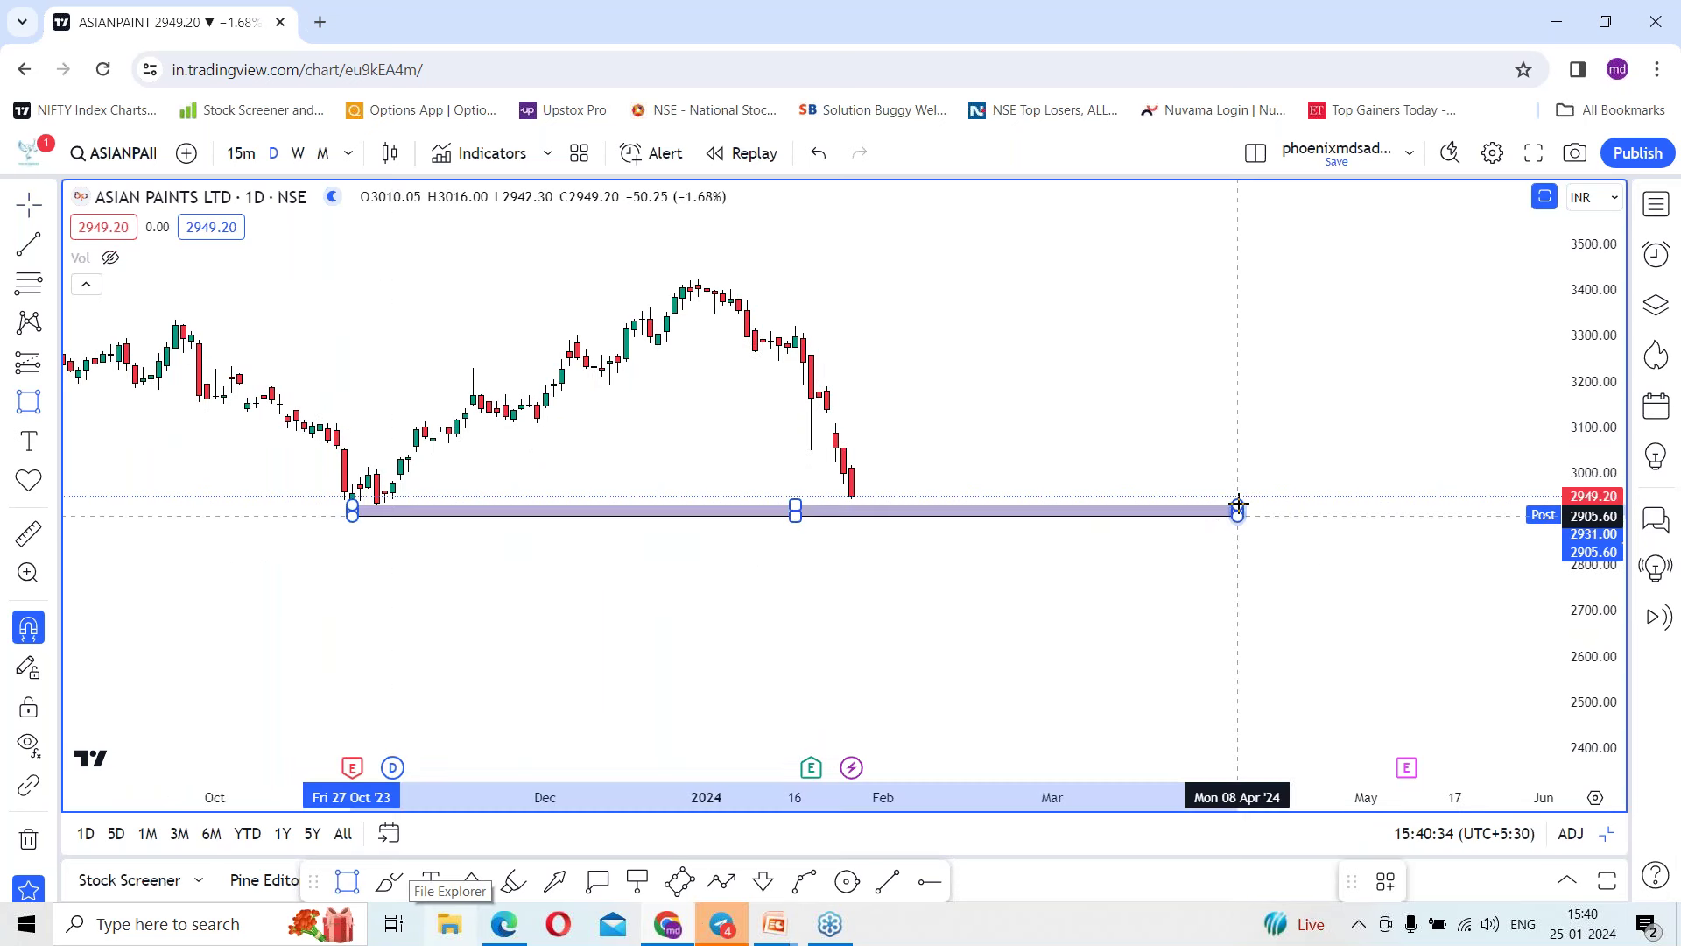
left_click(1237, 503)
Switch the Asian Paints chart from the daily to the weekly timeframe.
scroll(1185, 455, "down", 3)
scroll(1189, 451, "down", 5)
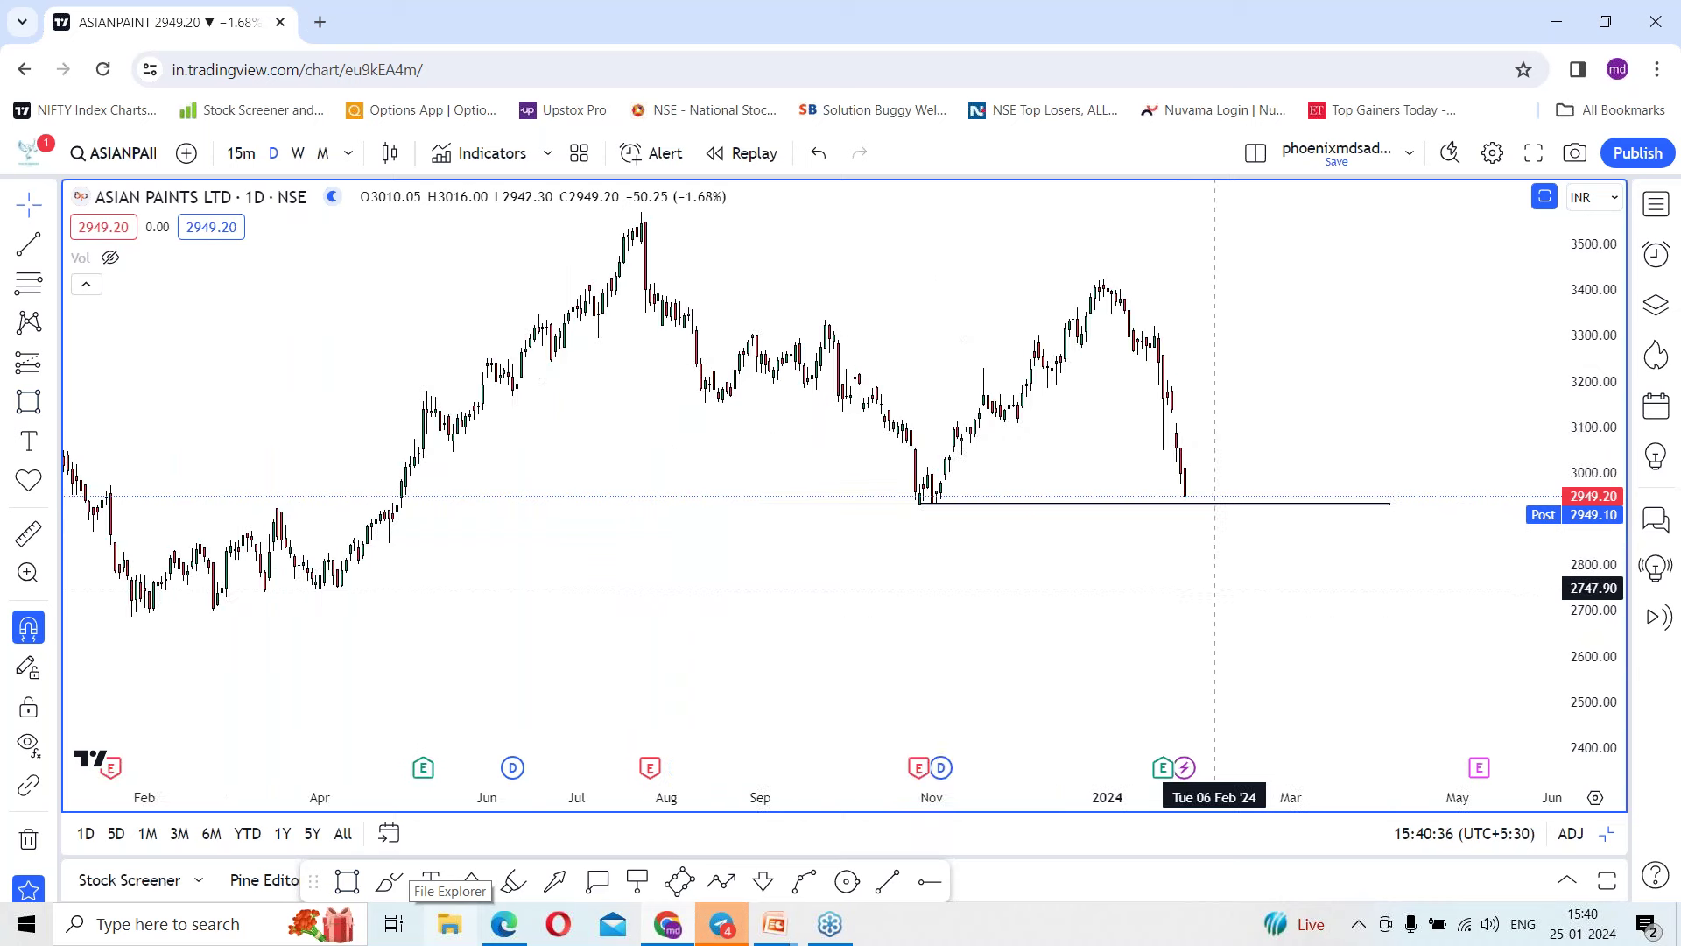
left_click_drag(1593, 325, 1593, 403)
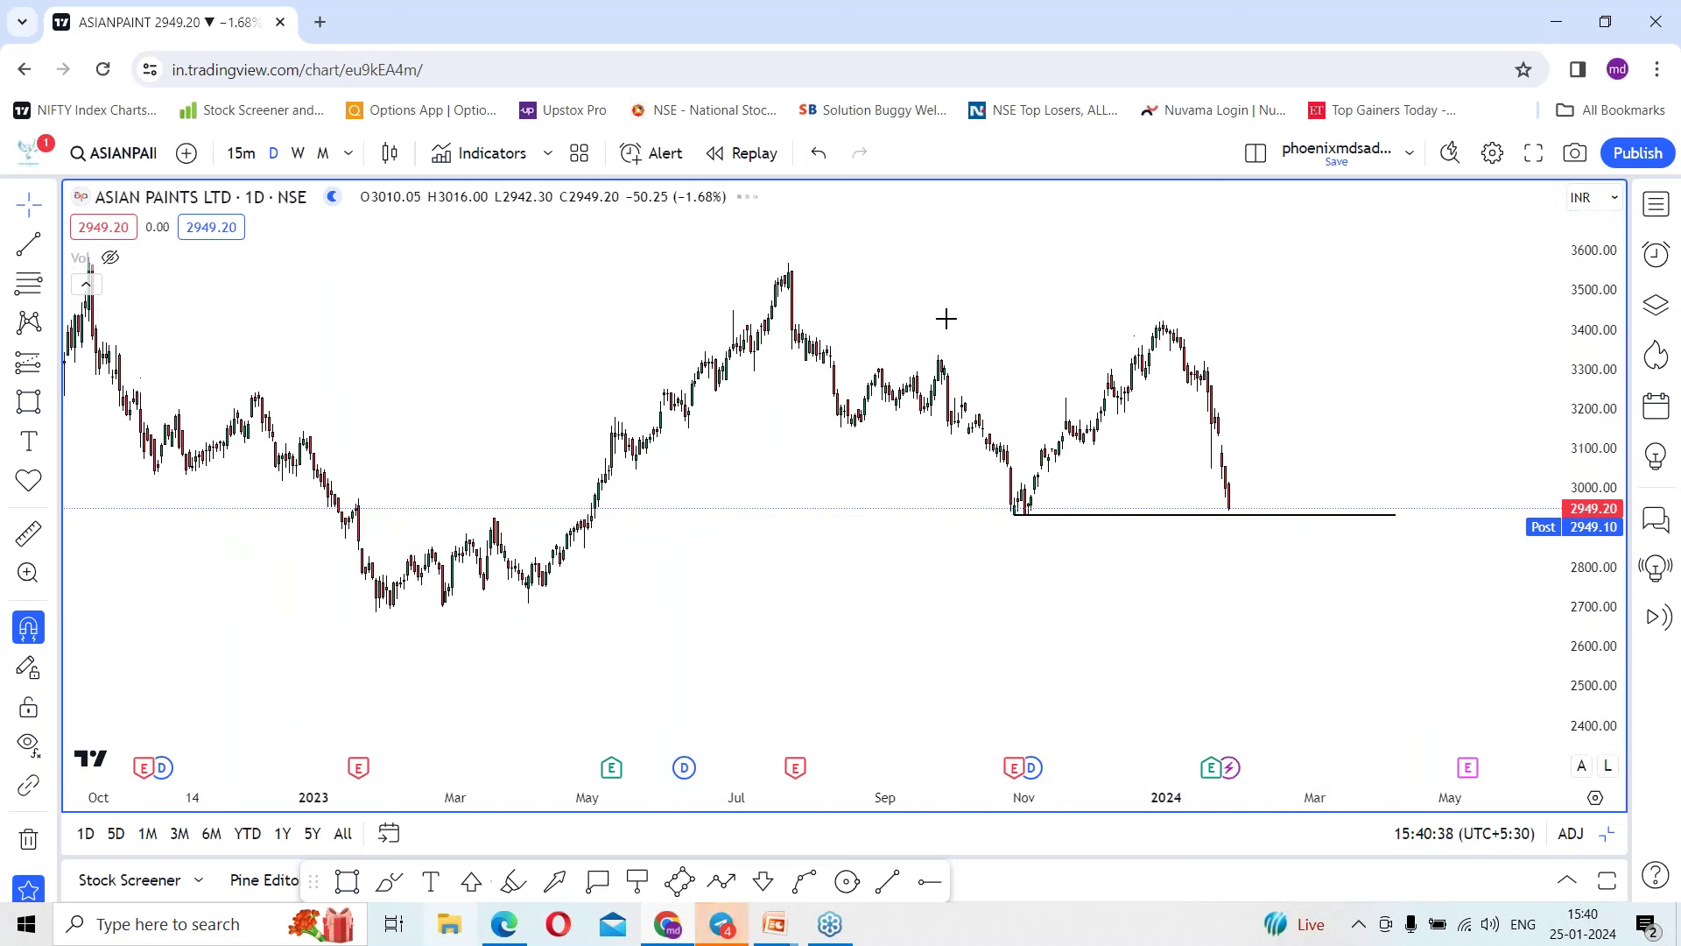
left_click_drag(1193, 263, 1128, 276)
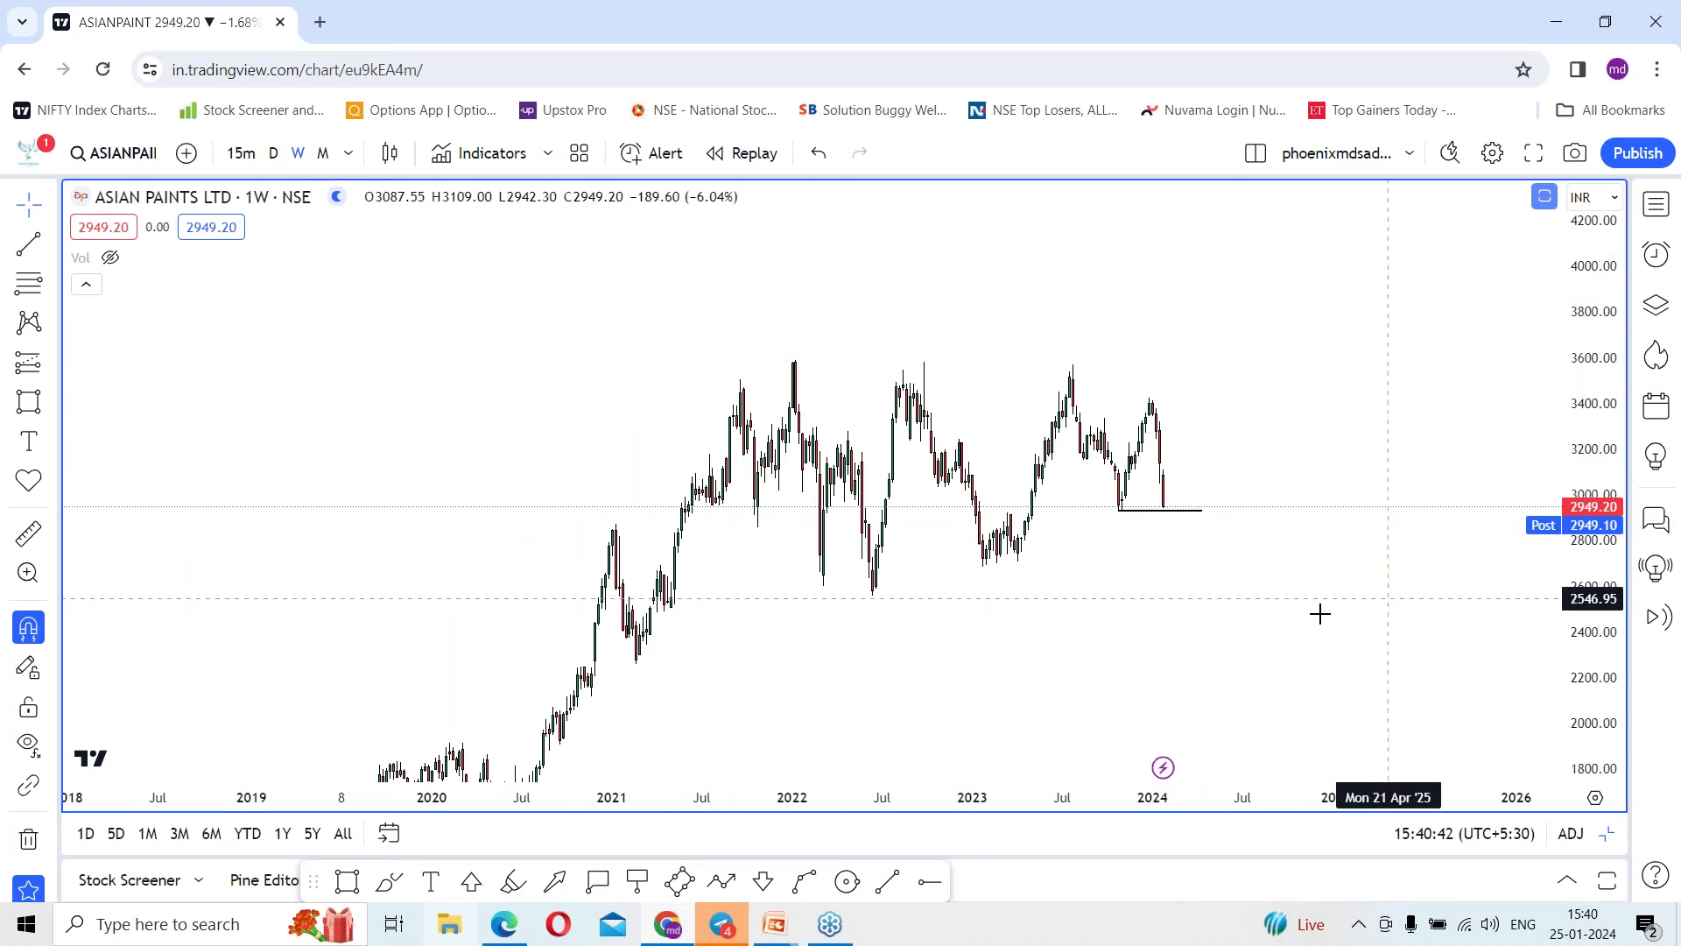
Draw a rising trendline from the April 2023 low through the late-2023 low, extending to about October 2024.
scroll(1309, 617, "up", 5)
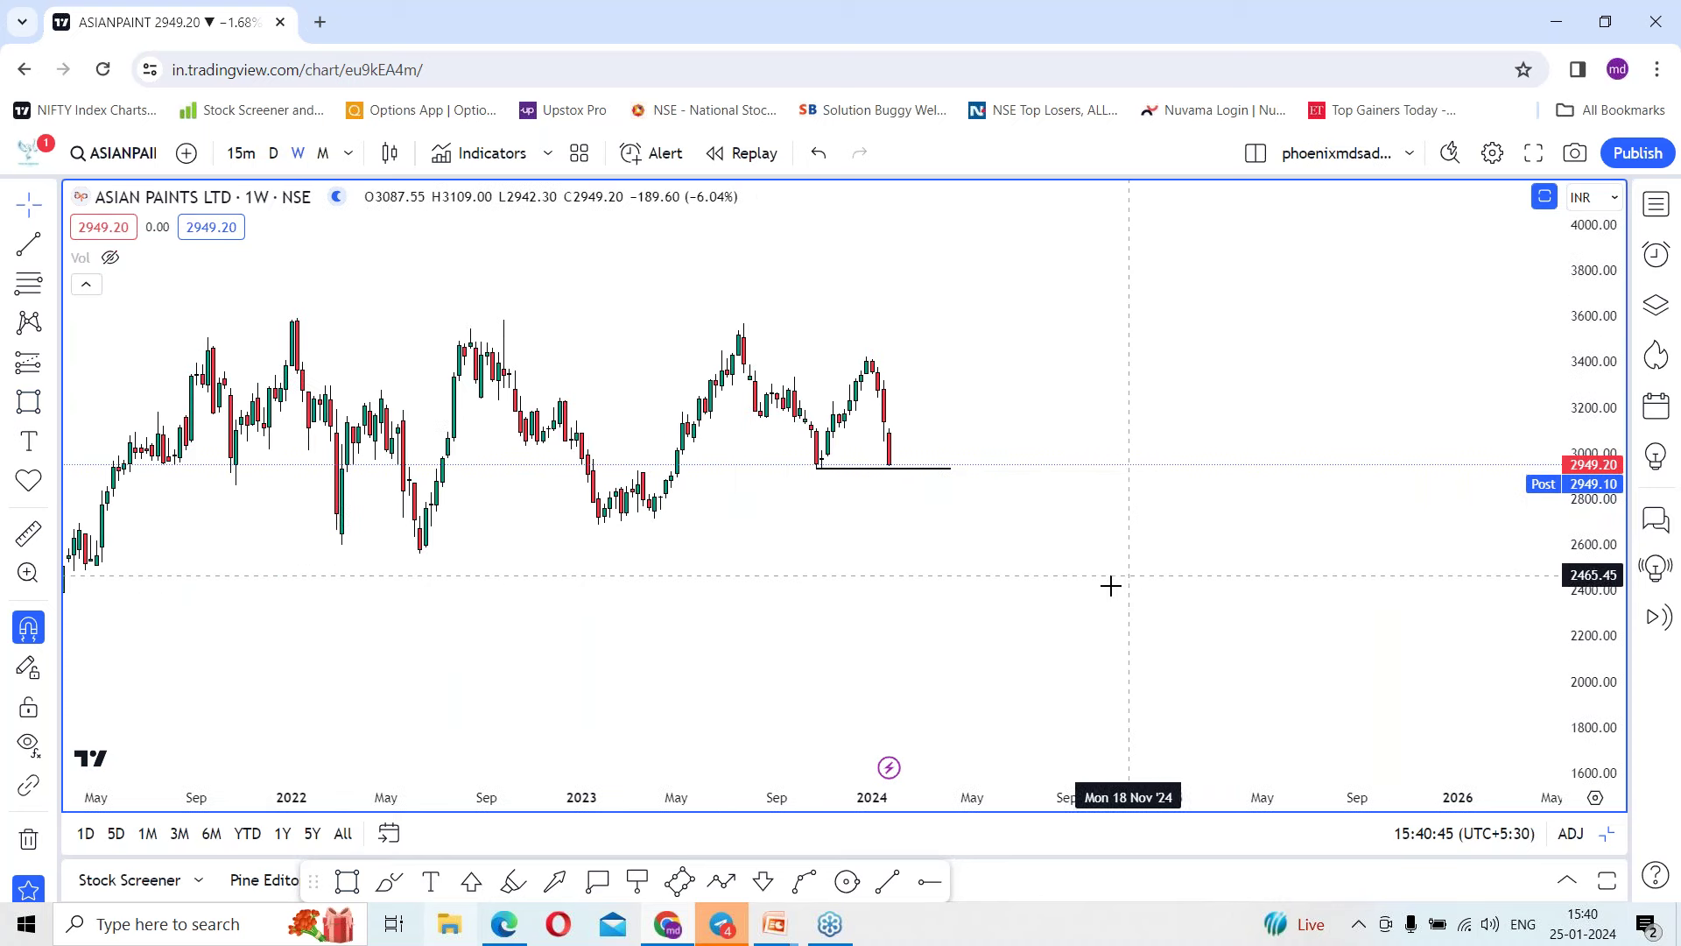
scroll(908, 558, "up", 3)
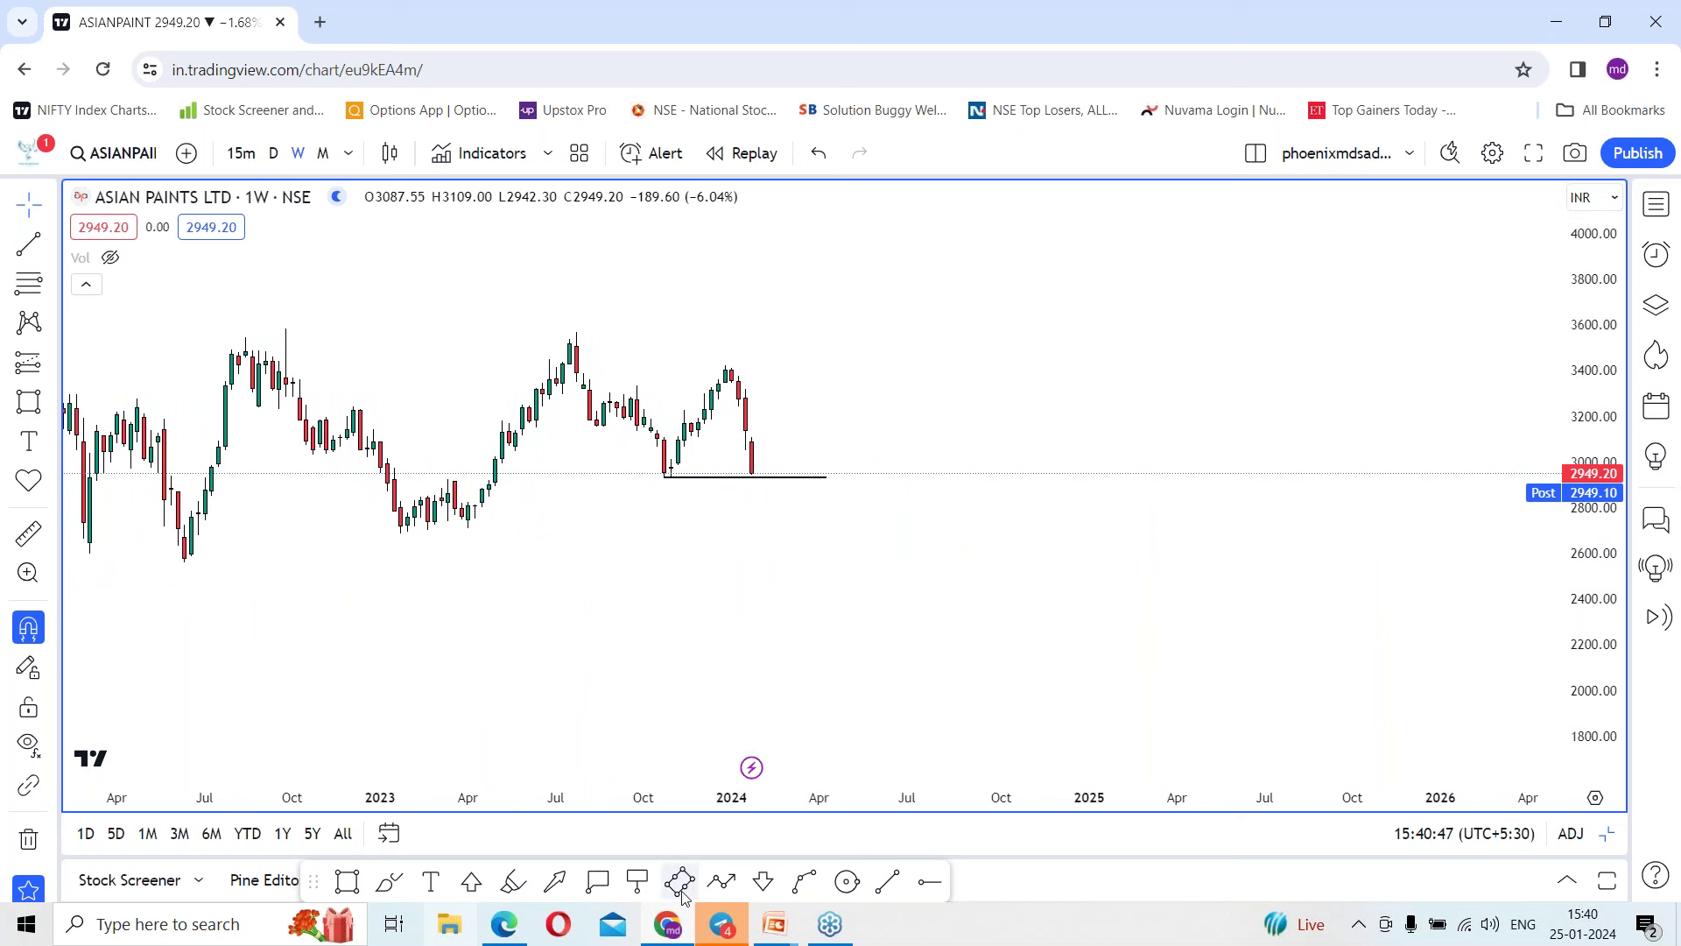
left_click(469, 584)
left_click(1009, 388)
left_click(1001, 443)
Mark the late-2023 low with a small circle where the rising trendline meets the support line.
scroll(968, 507, "up", 5)
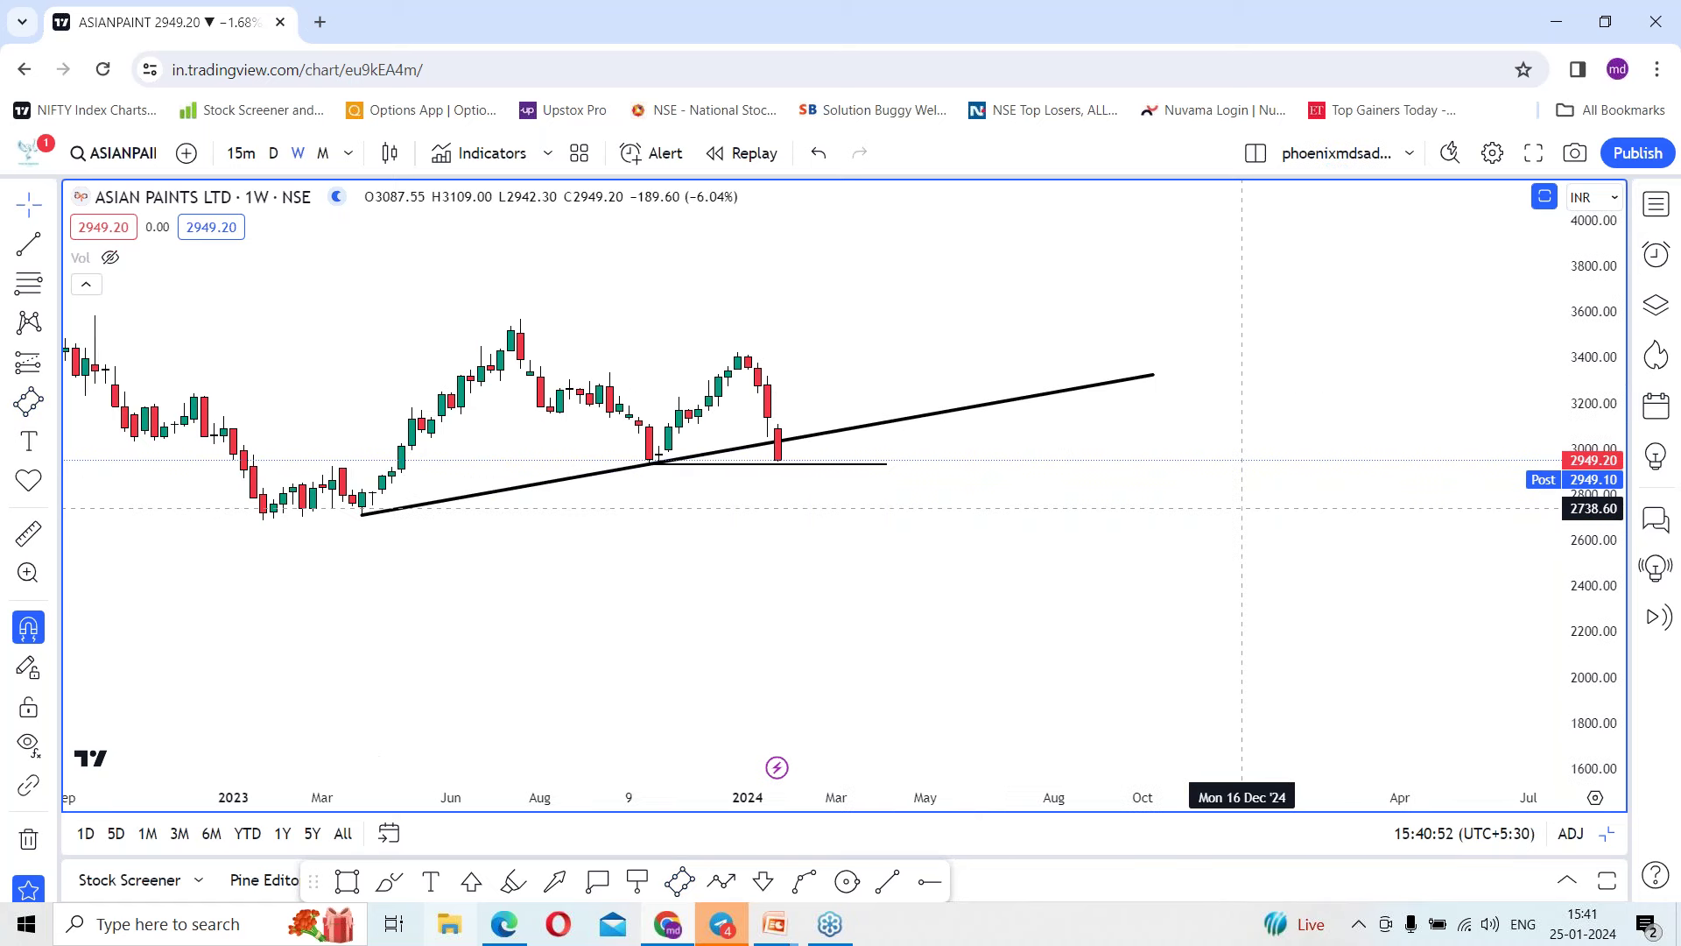
scroll(1202, 532, "up", 1)
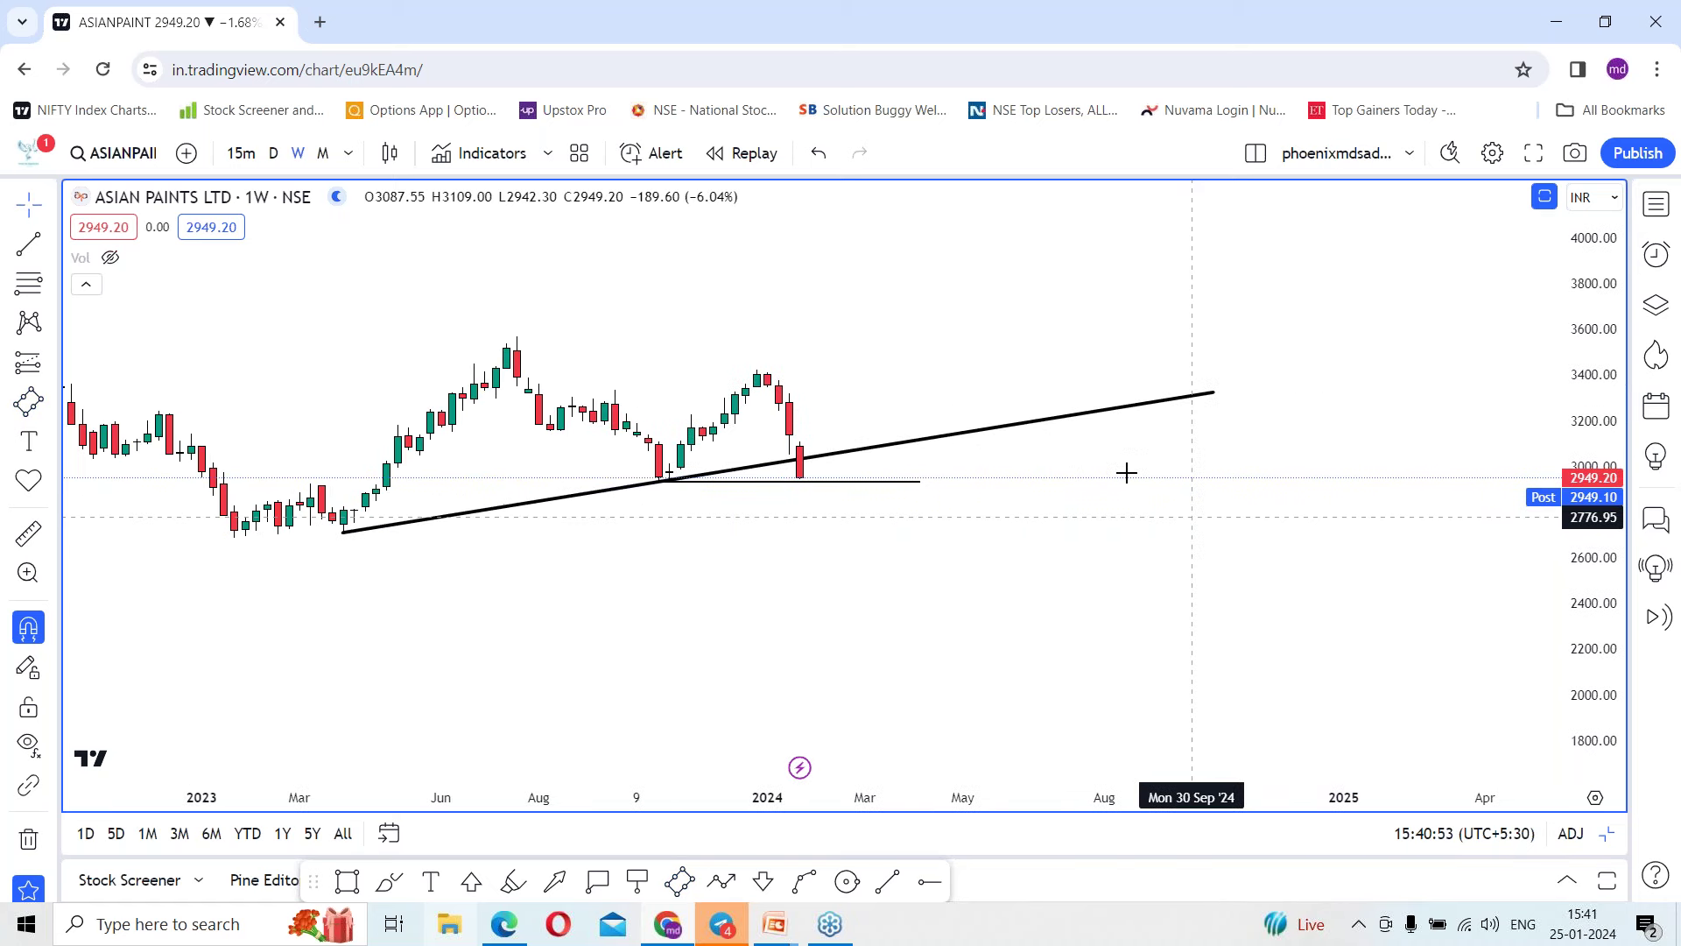
left_click(846, 881)
left_click(670, 483)
left_click(680, 484)
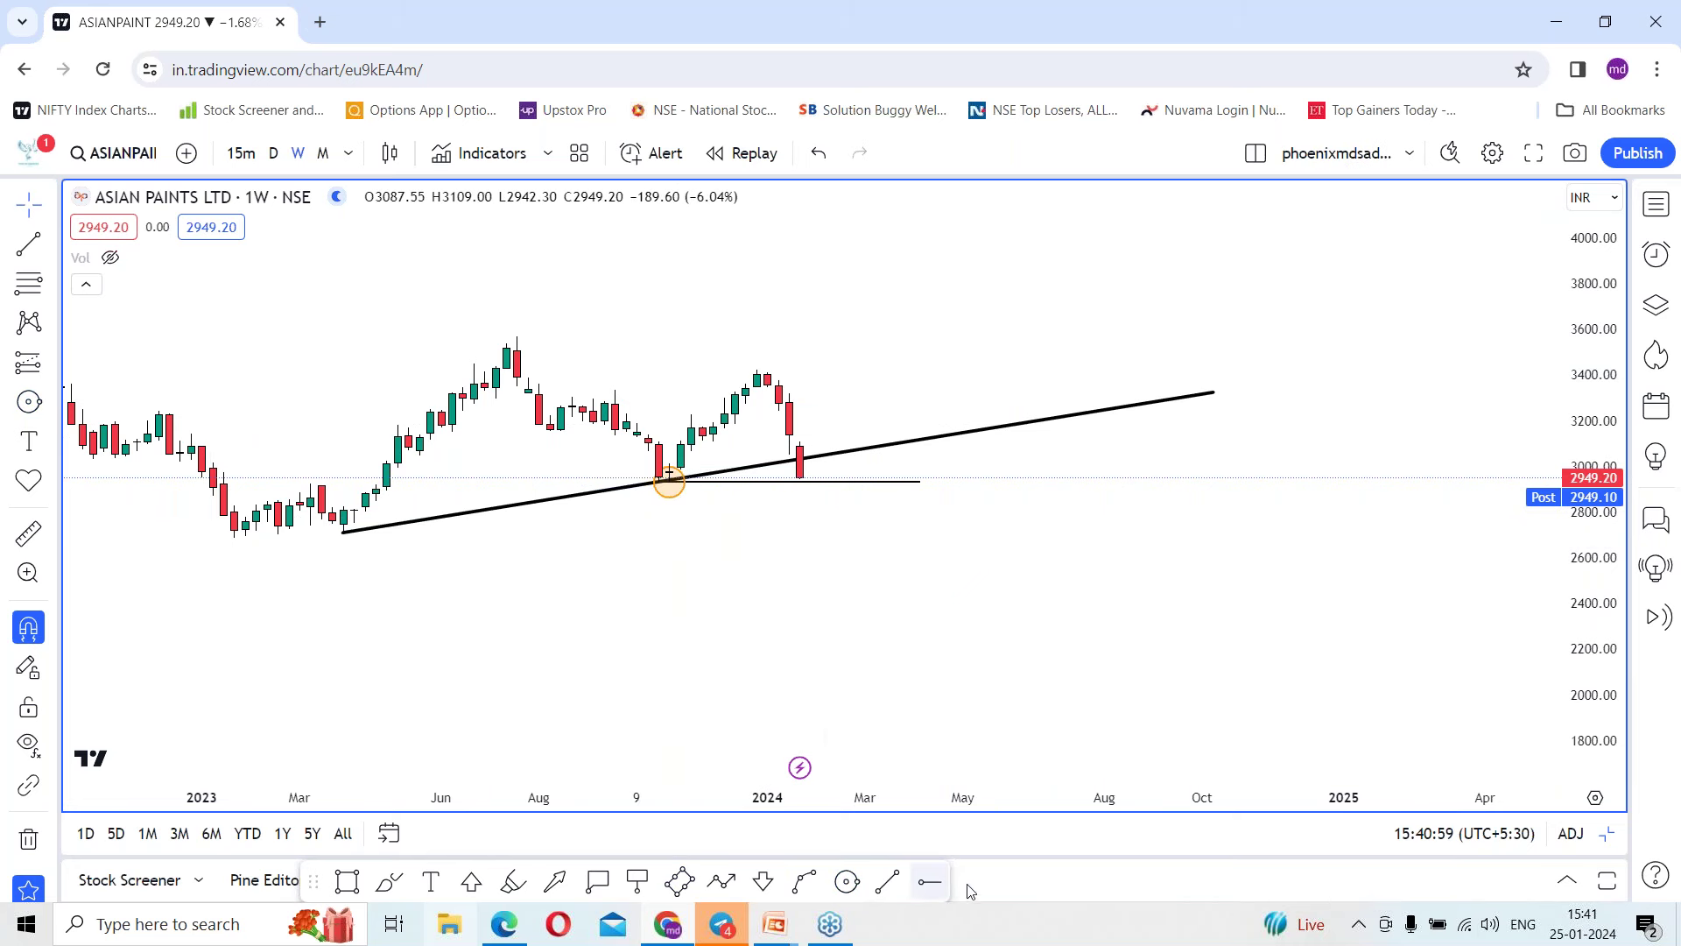
Add a horizontal ray at 3422.95 from the latest swing high and a resistance rectangle between 3388.00 and 3337.60 from July 2023 to September 2024.
left_click(759, 369)
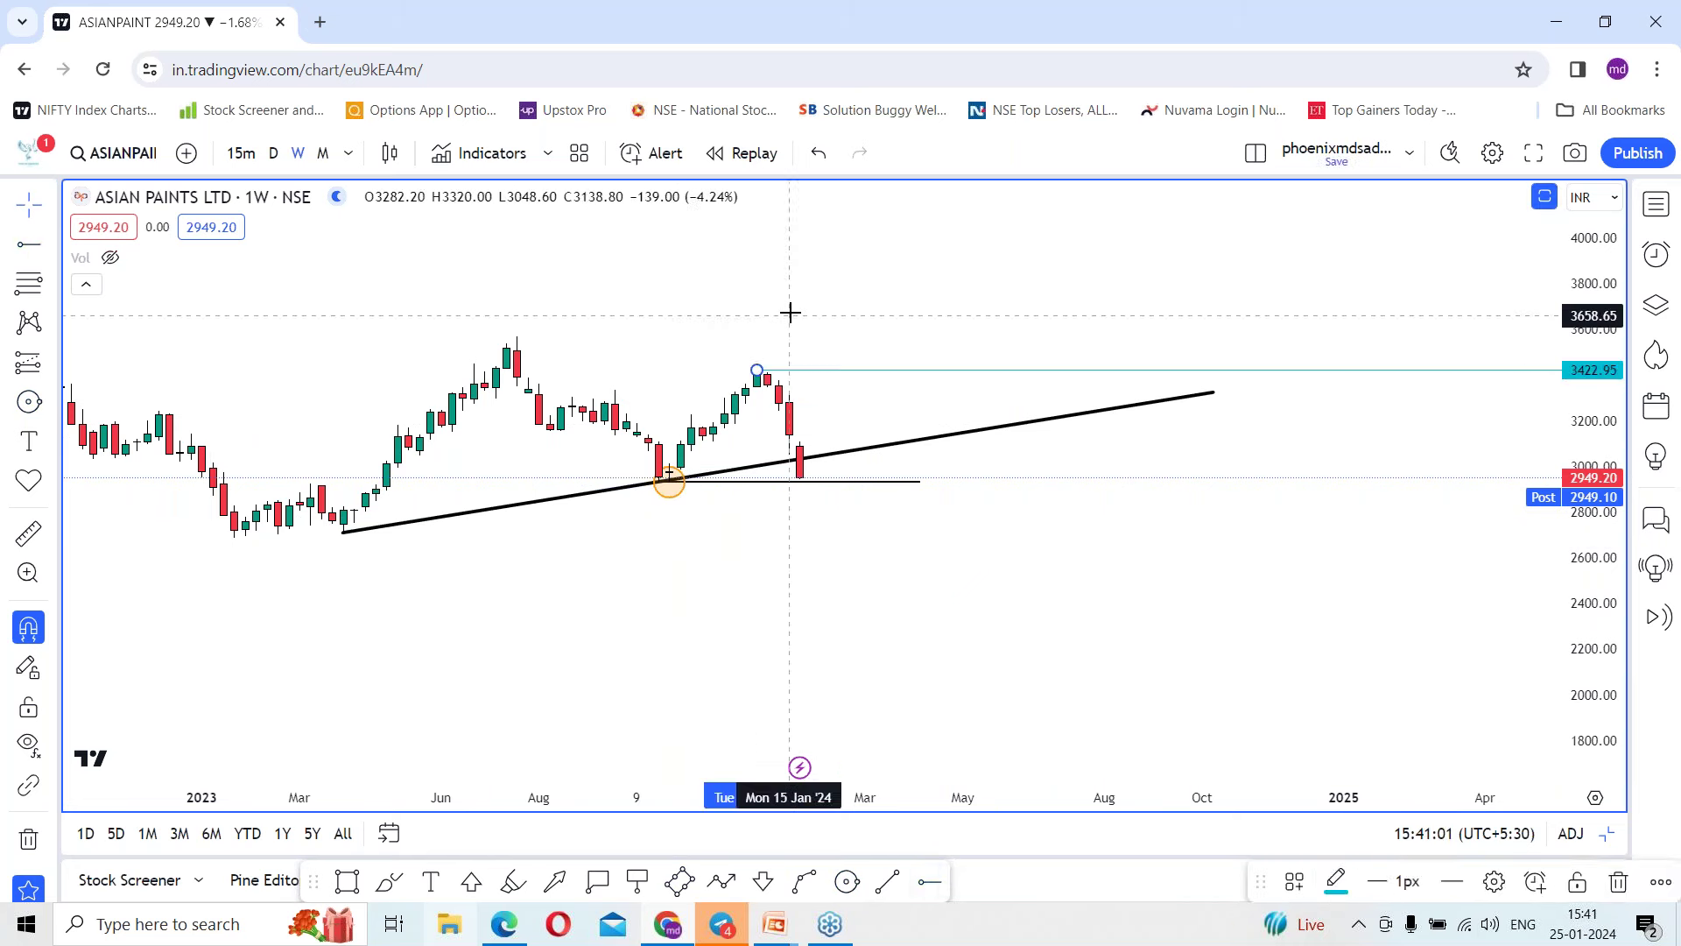
left_click(347, 881)
left_click(528, 378)
left_click(985, 341)
left_click_drag(985, 341, 1184, 387)
left_click(1181, 389)
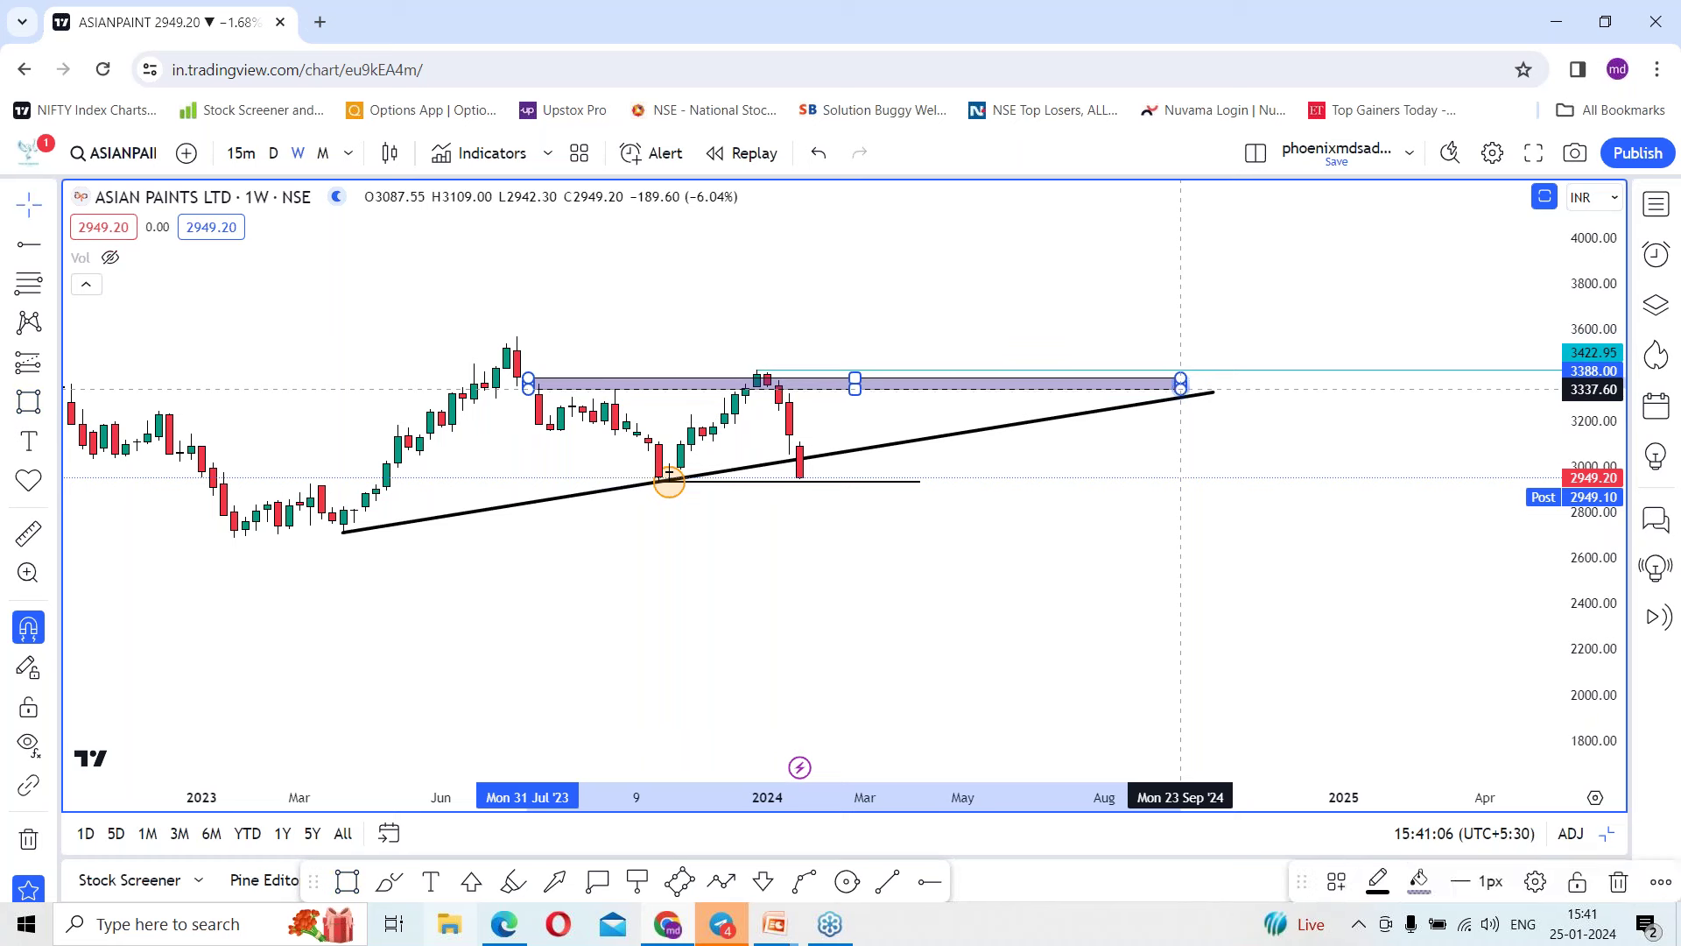
Delete the horizontal ray drawn at the latest swing high.
left_click(1007, 404)
scroll(979, 582, "down", 8)
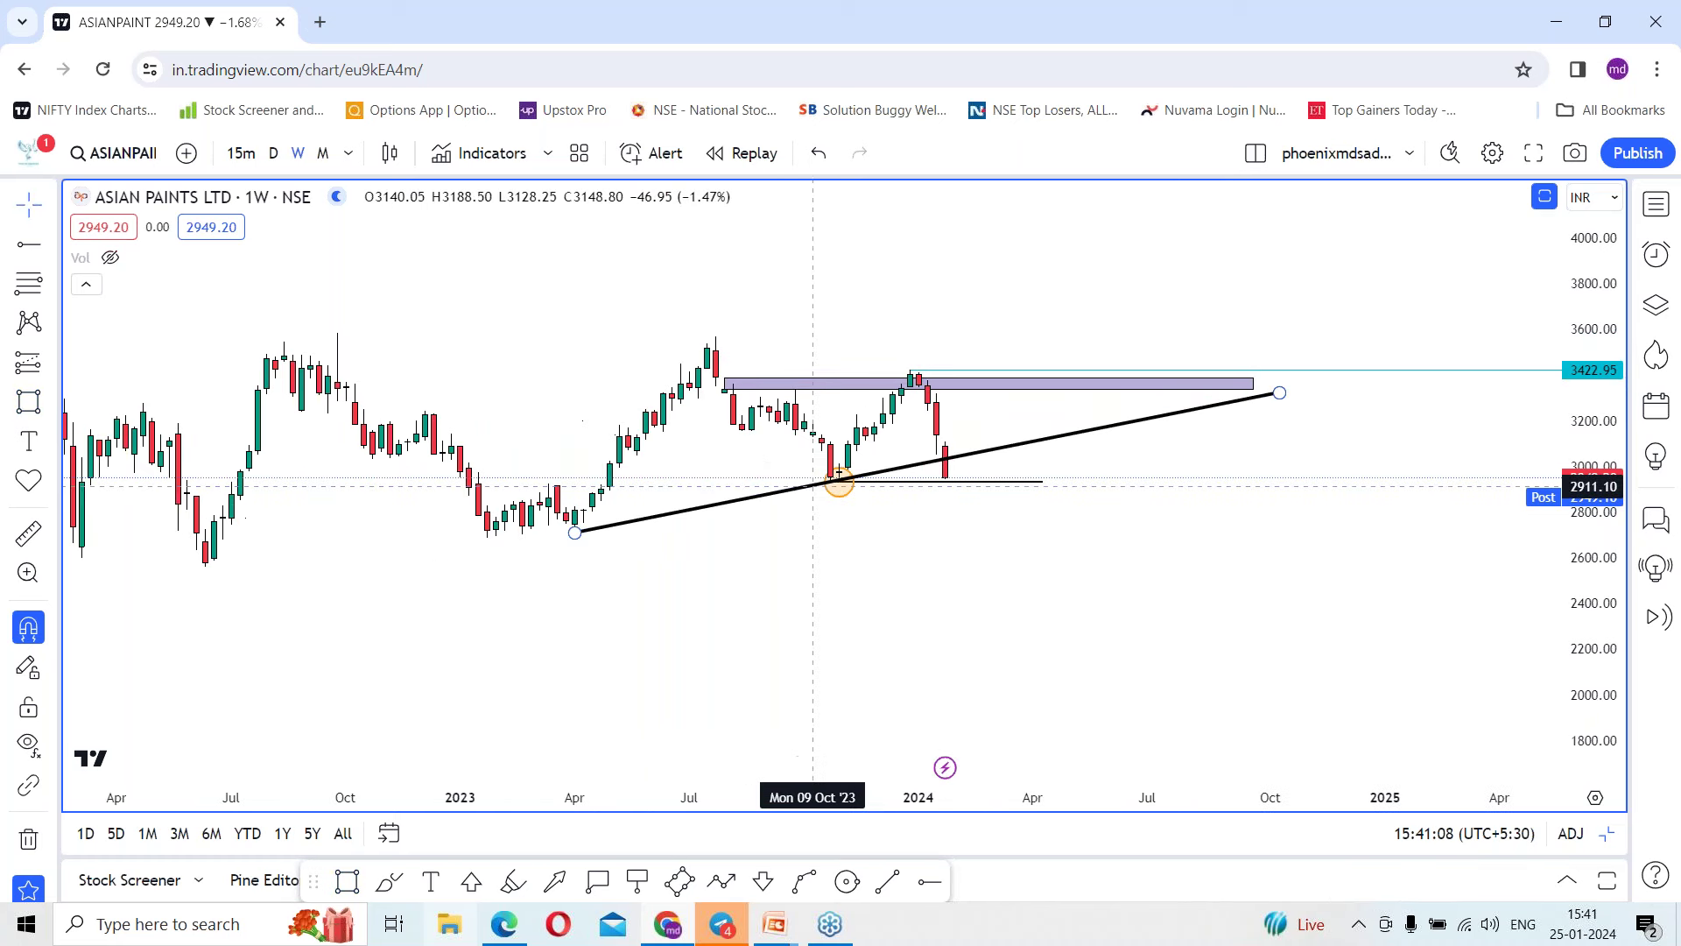
left_click_drag(1073, 620, 799, 598)
scroll(799, 598, "up", 1)
left_click_drag(912, 353, 939, 323)
left_click(1617, 881)
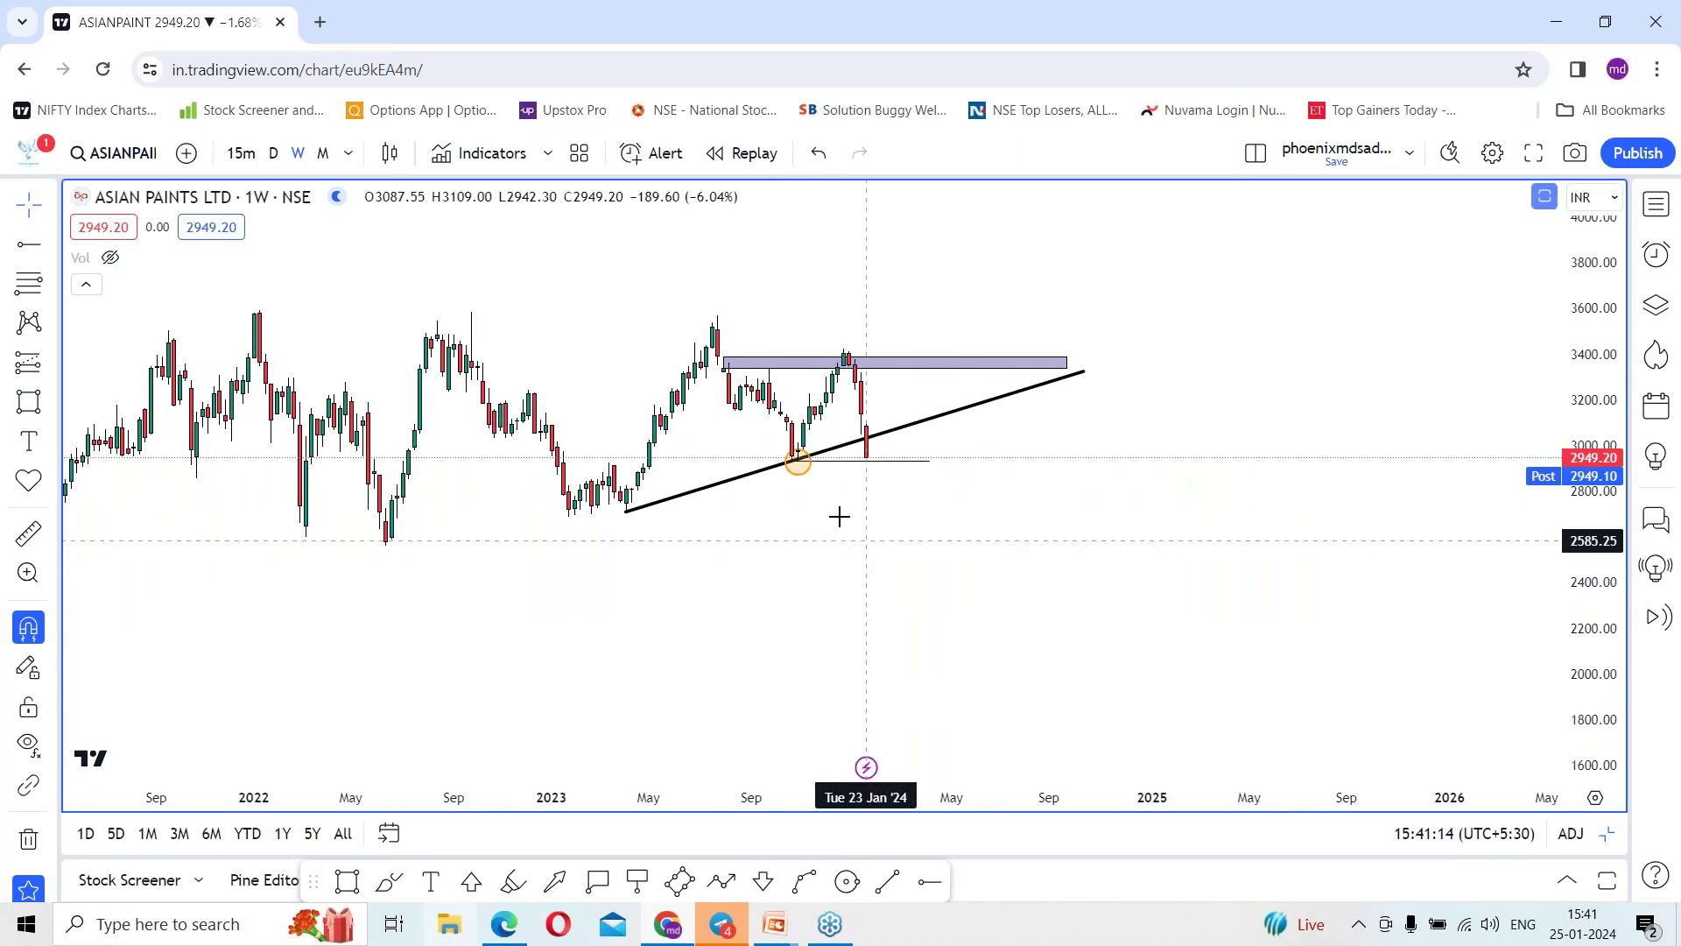
Move the floating drawing toolbar onto the chart and draw a support trendline from the June 2022 low at 2560.00 to about 2992.55 in November 2024.
left_click_drag(836, 514, 1121, 529)
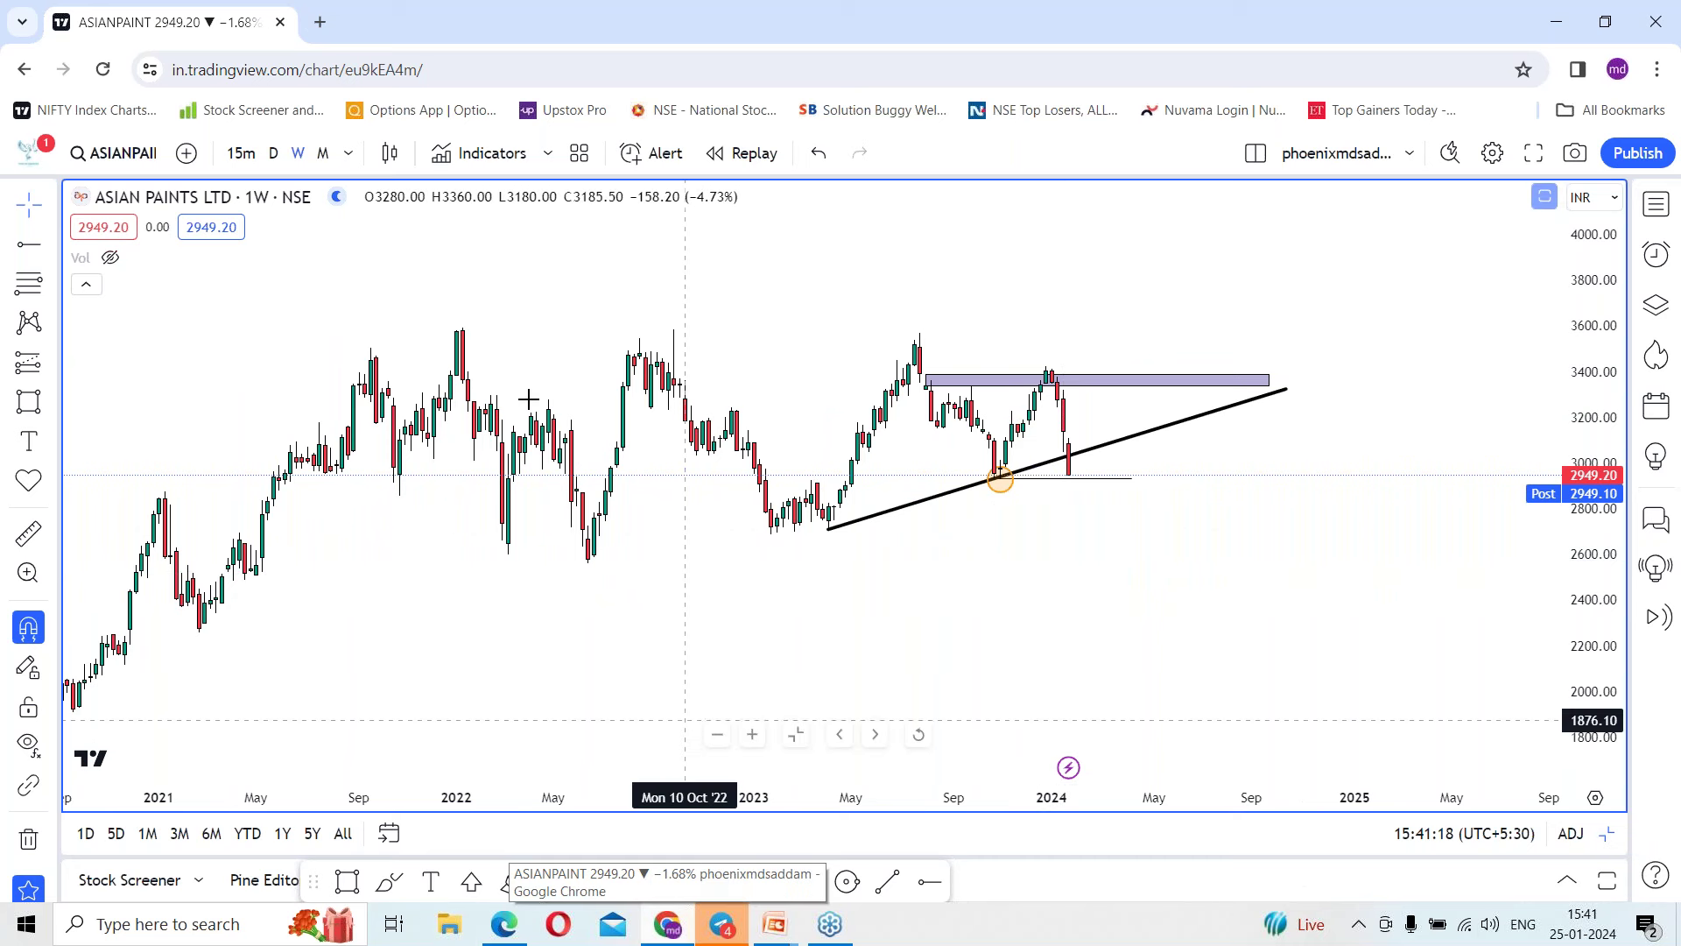
scroll(832, 386, "up", 1)
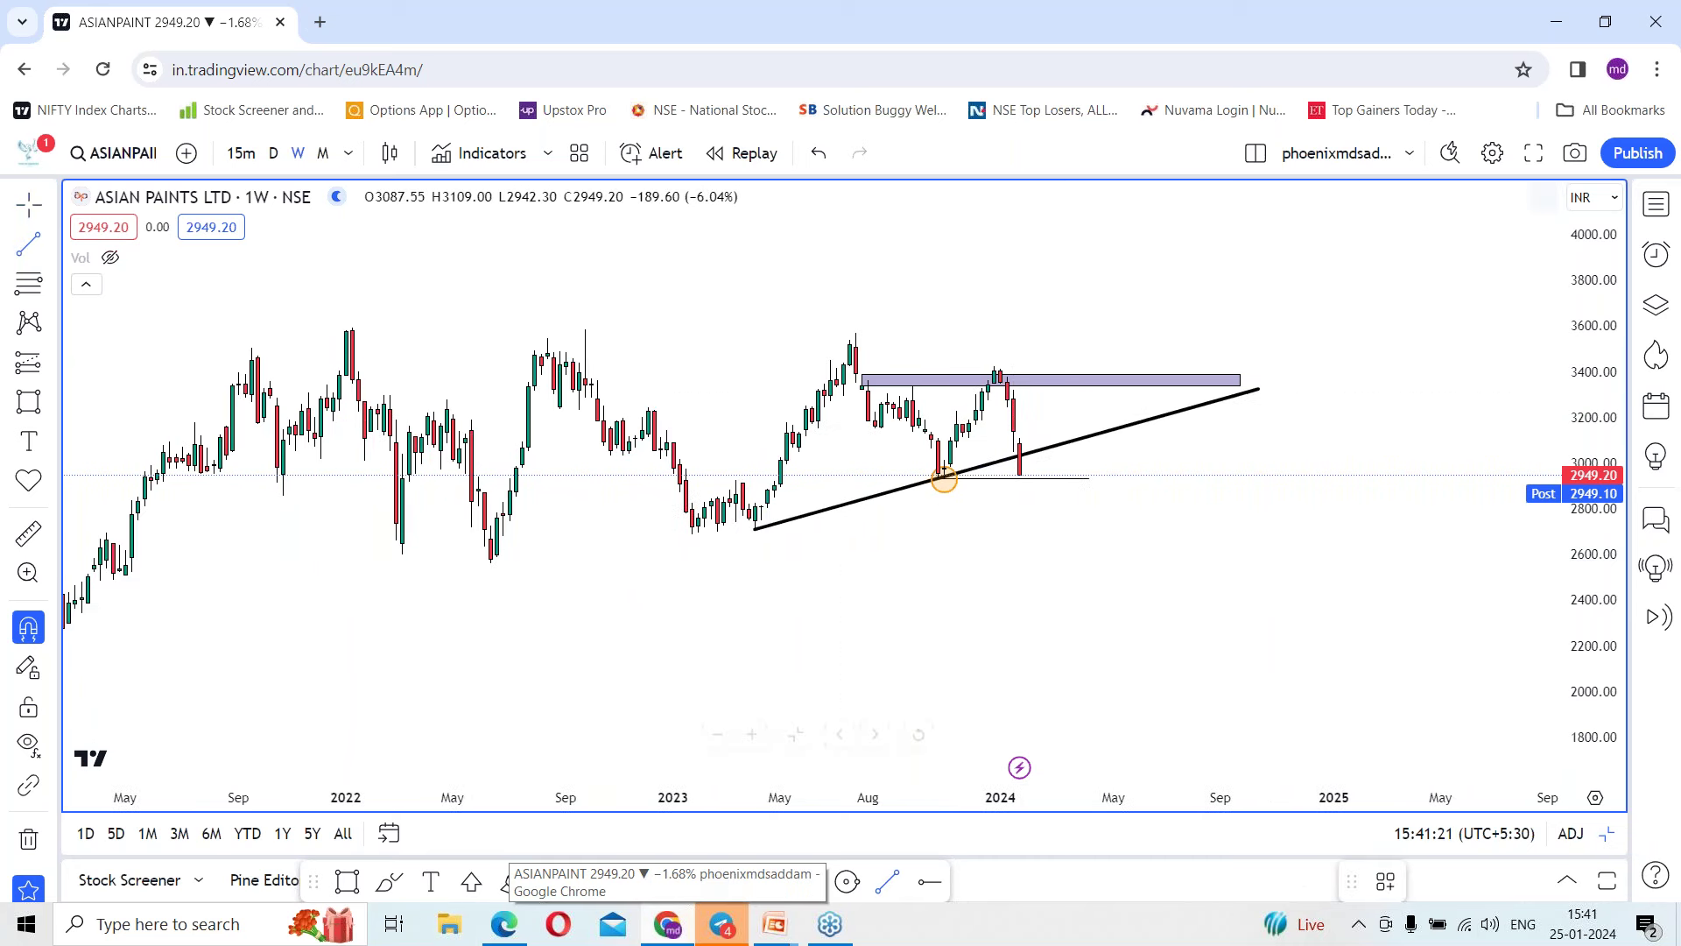
left_click_drag(313, 881, 343, 779)
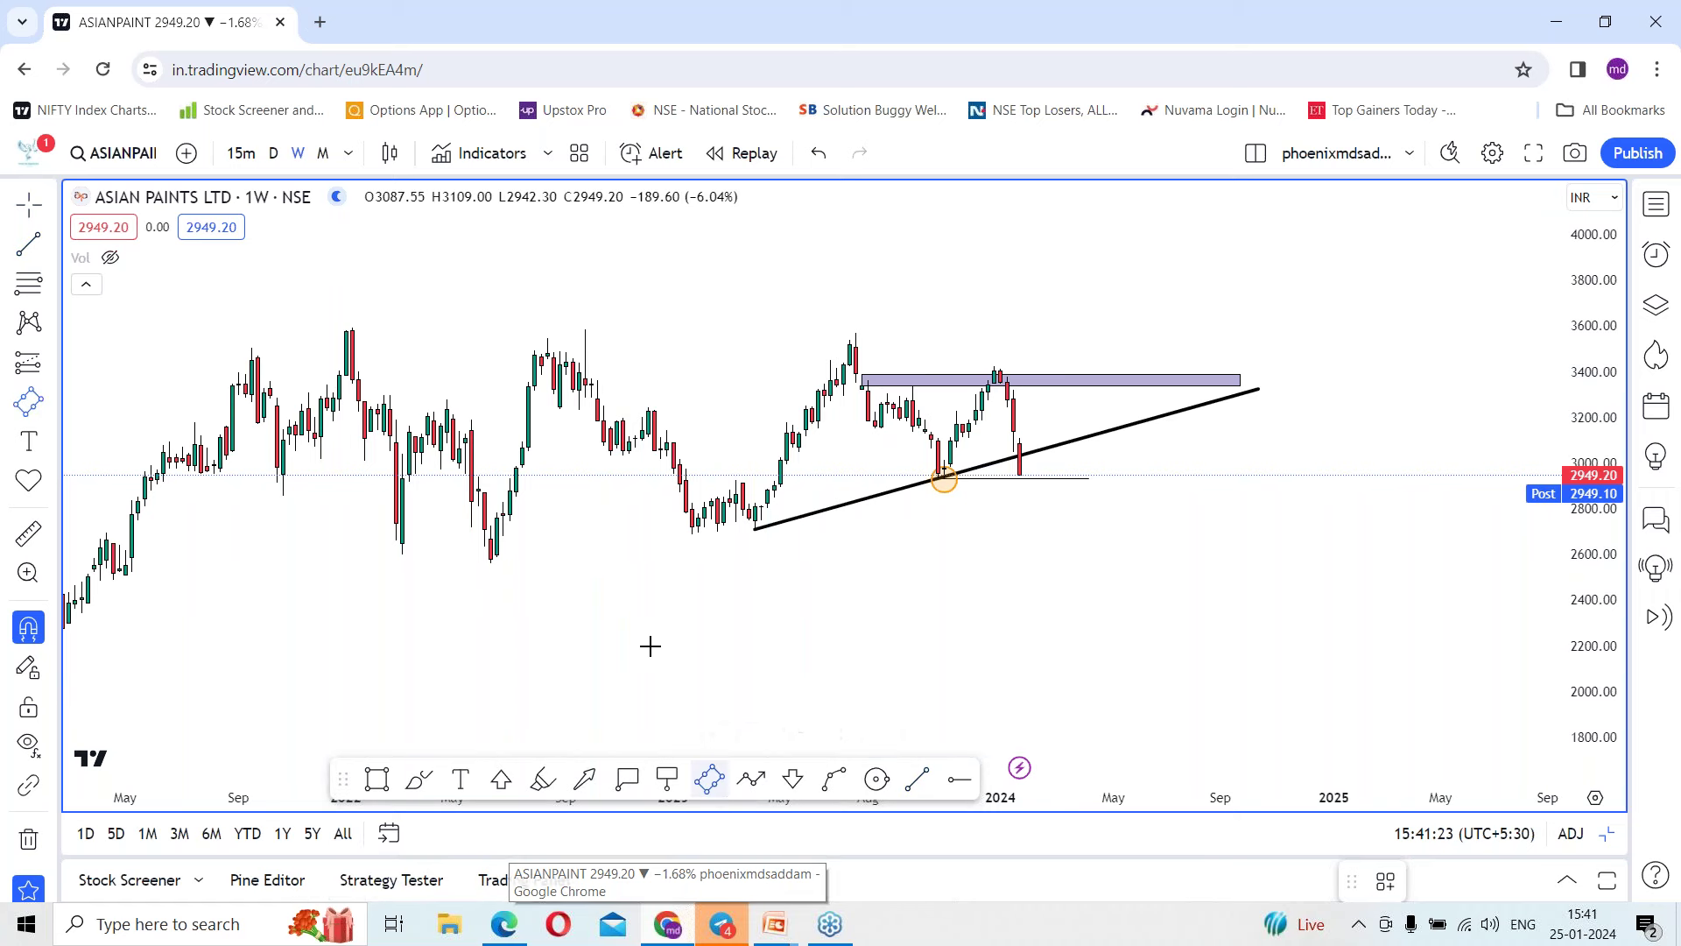
scroll(356, 608, "up", 1)
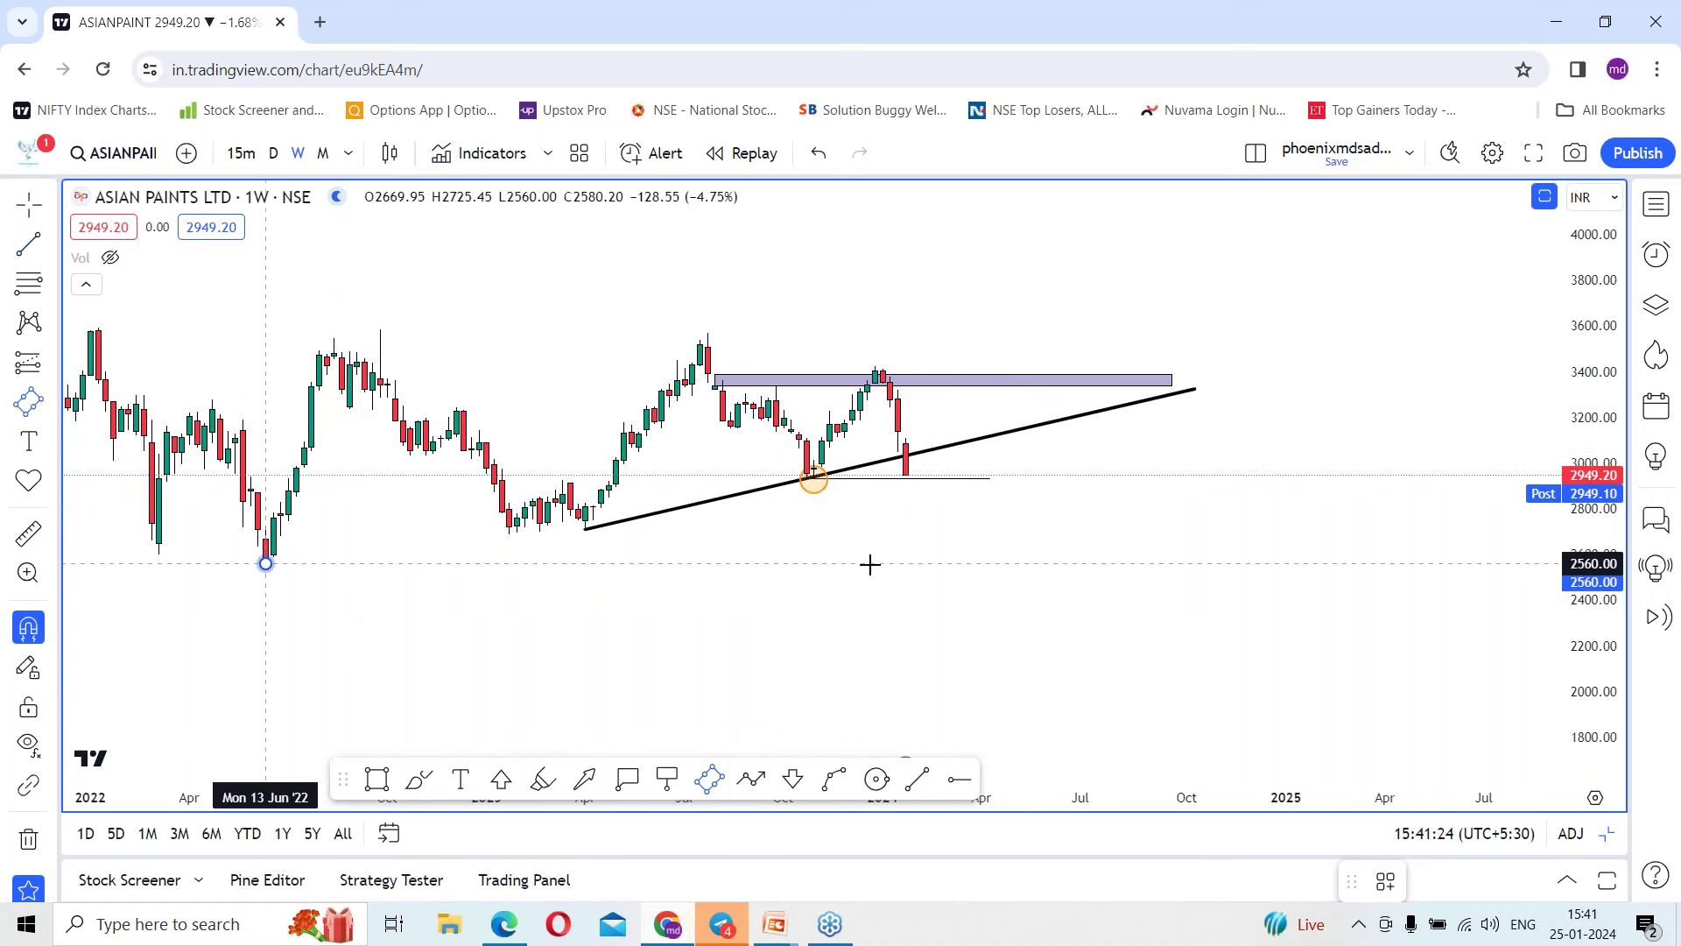
left_click(1242, 464)
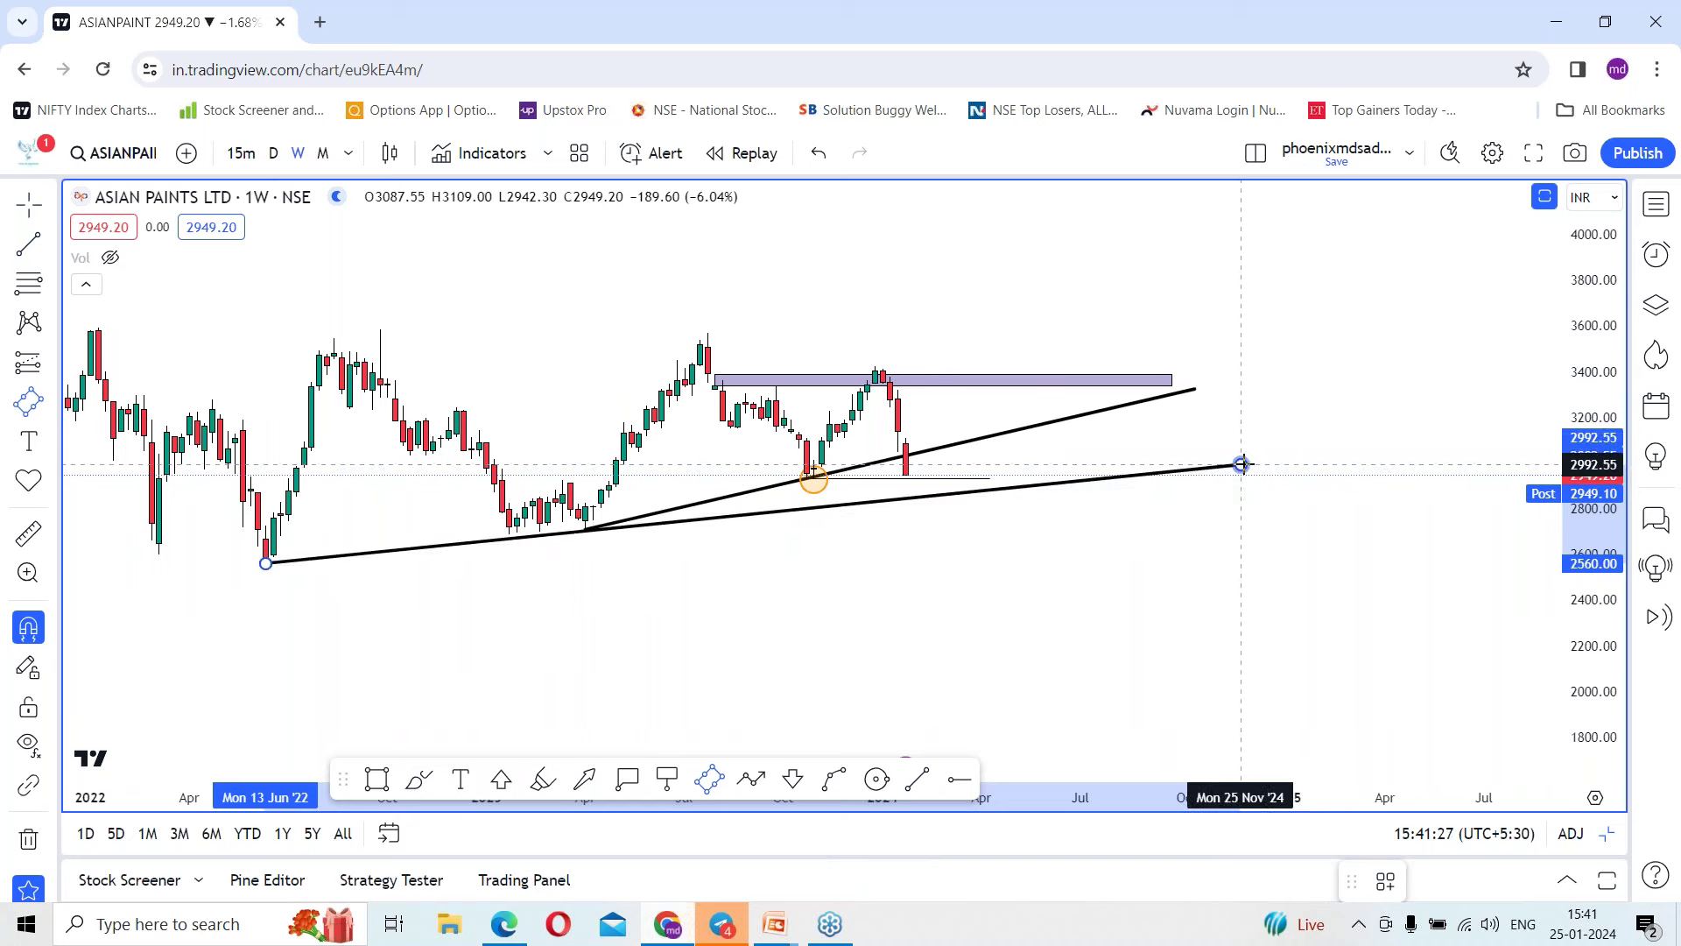
Draw a falling resistance trendline from the January 2022 high at 3590.00 to about 3337.60 in November 2024.
scroll(1208, 529, "down", 3)
left_click(709, 778)
scroll(274, 287, "up", 1)
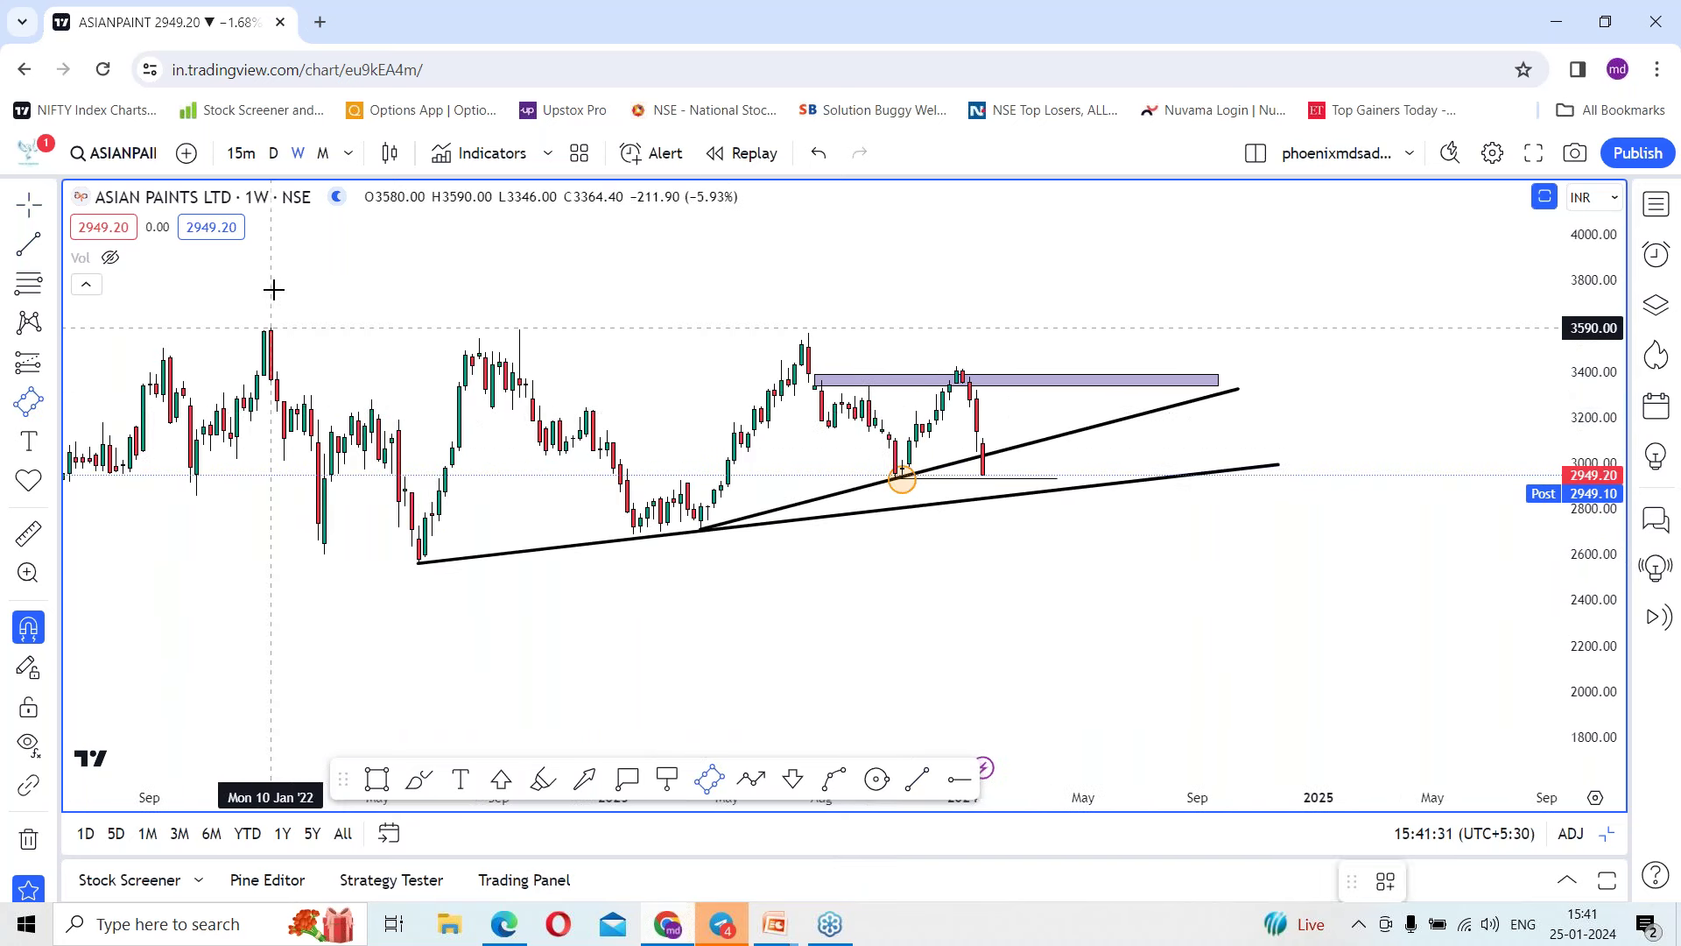
left_click(271, 327)
left_click(1258, 384)
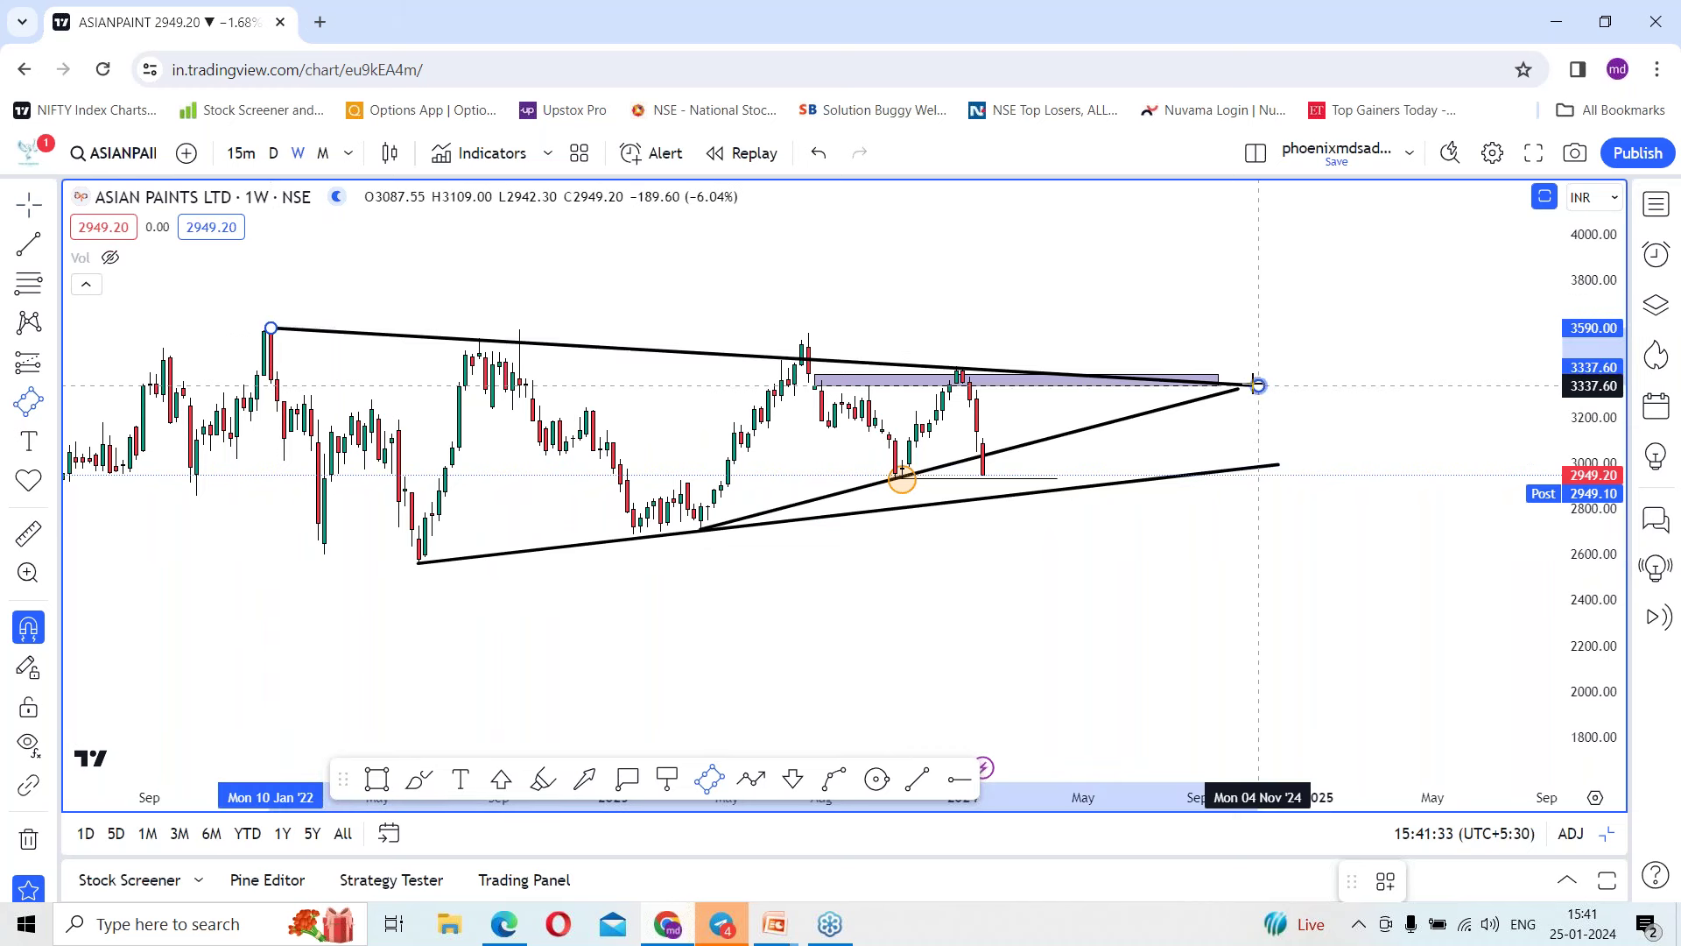
Delete the purple resistance rectangle near the upper trendline.
left_click(1294, 325)
left_click_drag(997, 388, 1010, 379)
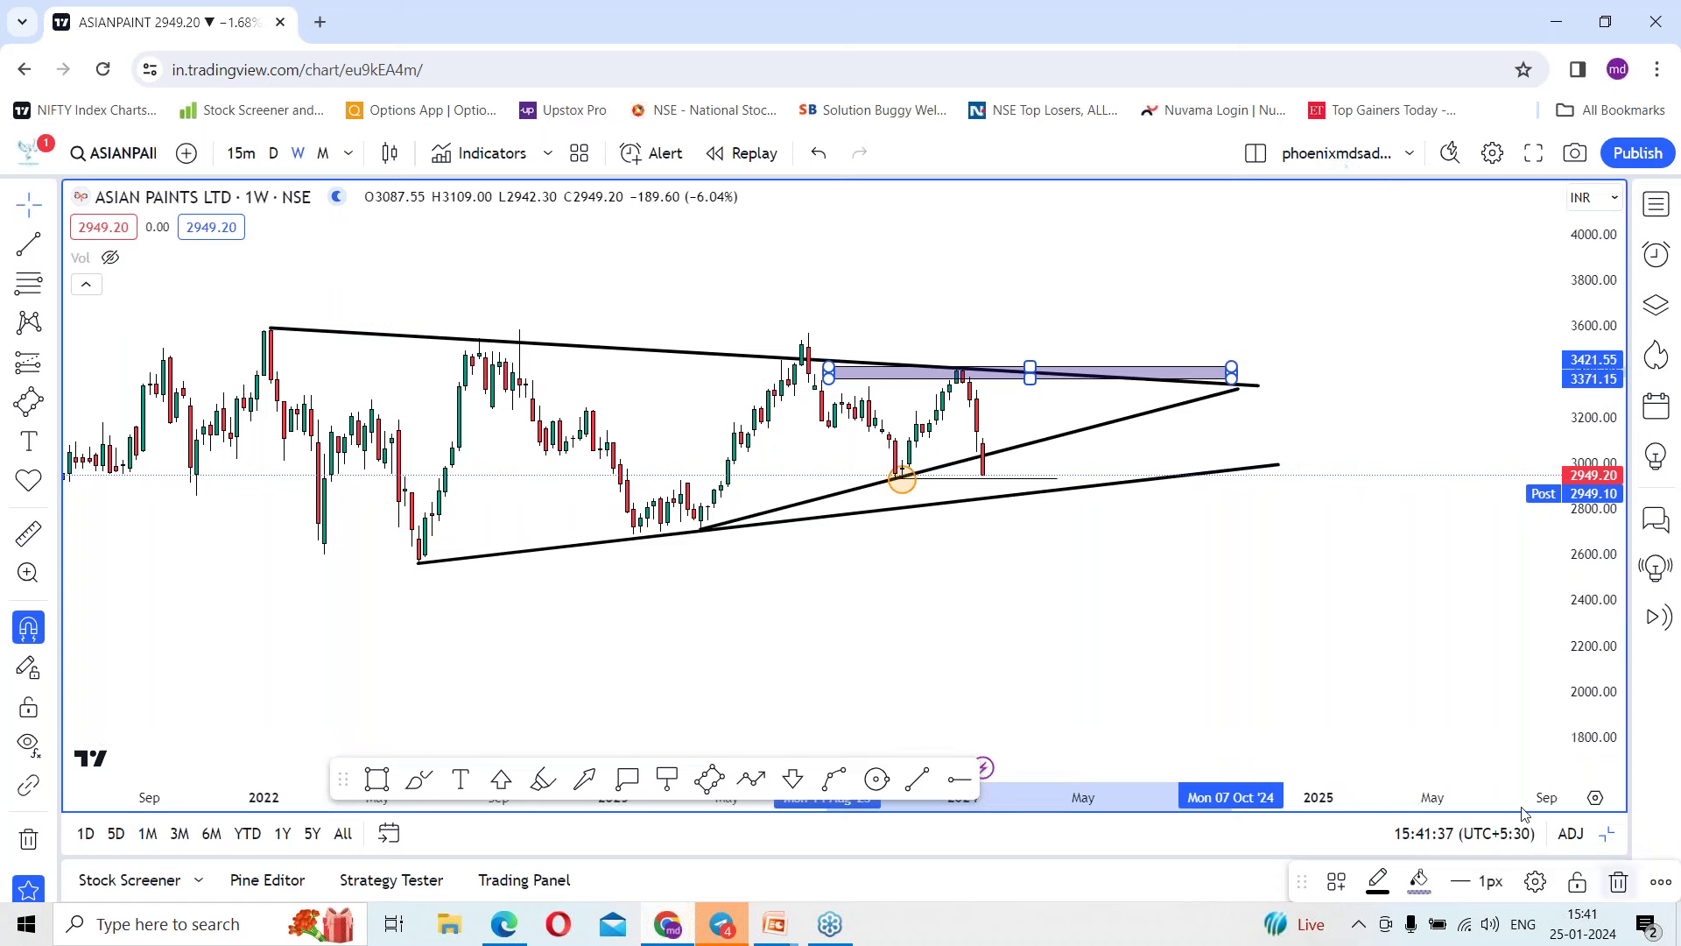
left_click(1618, 881)
Circle the two latest swing highs touching the falling trendline, around July 2023 and the start of 2024.
left_click_drag(1122, 561, 1178, 570)
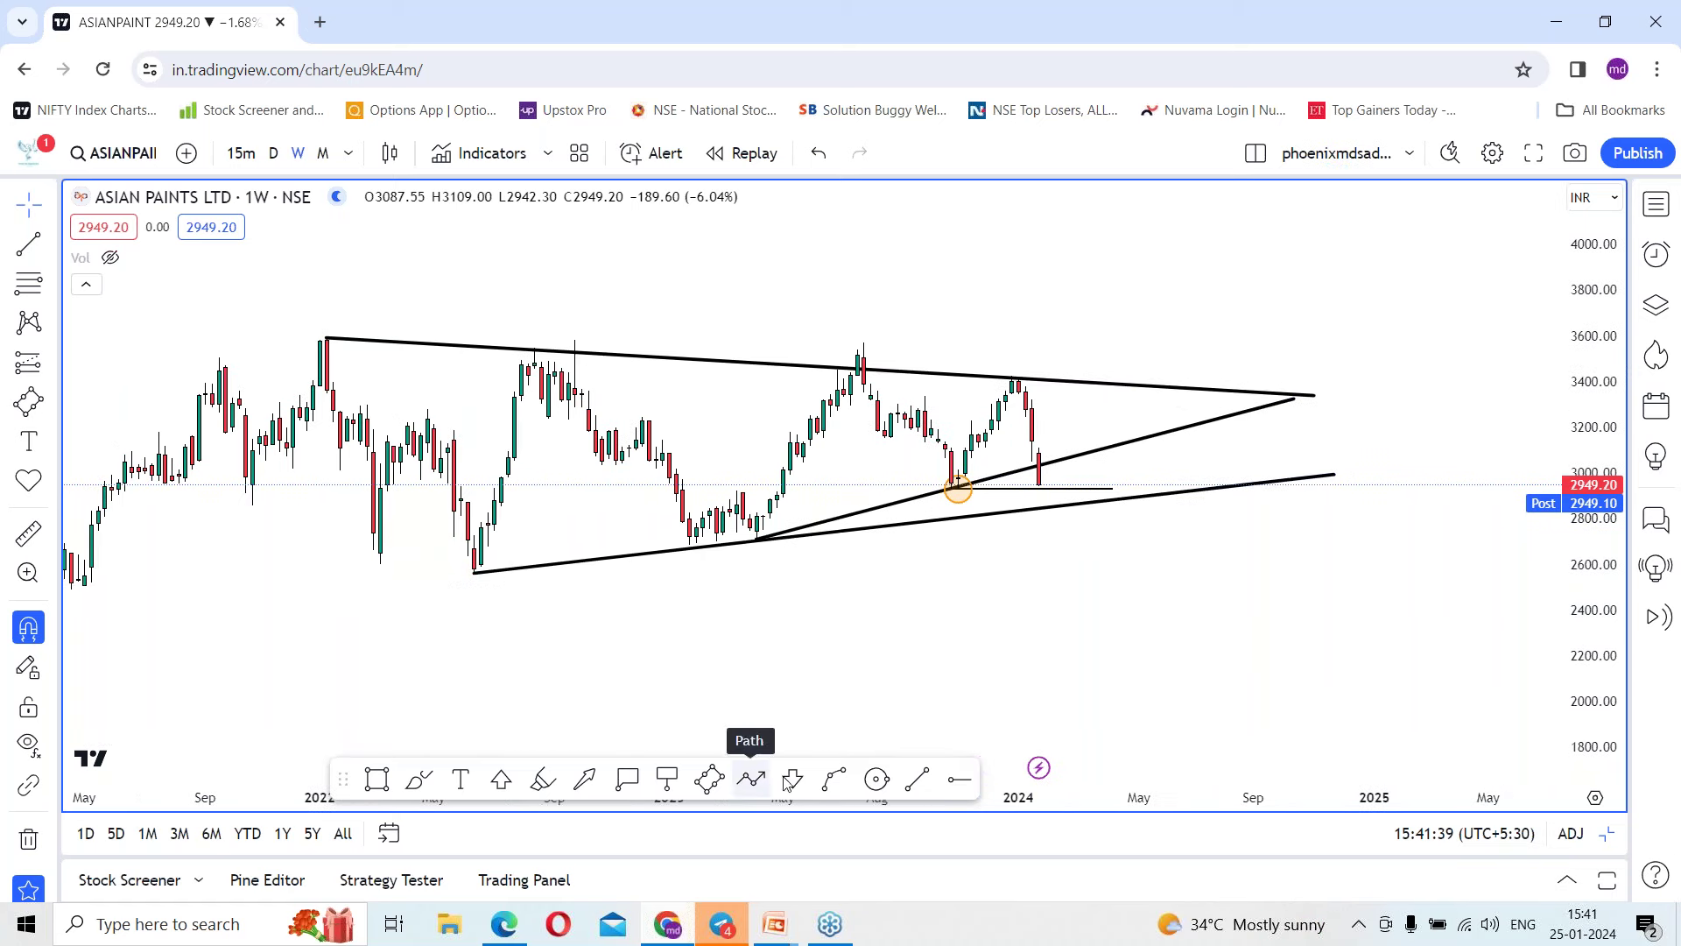
left_click_drag(1011, 377, 1042, 374)
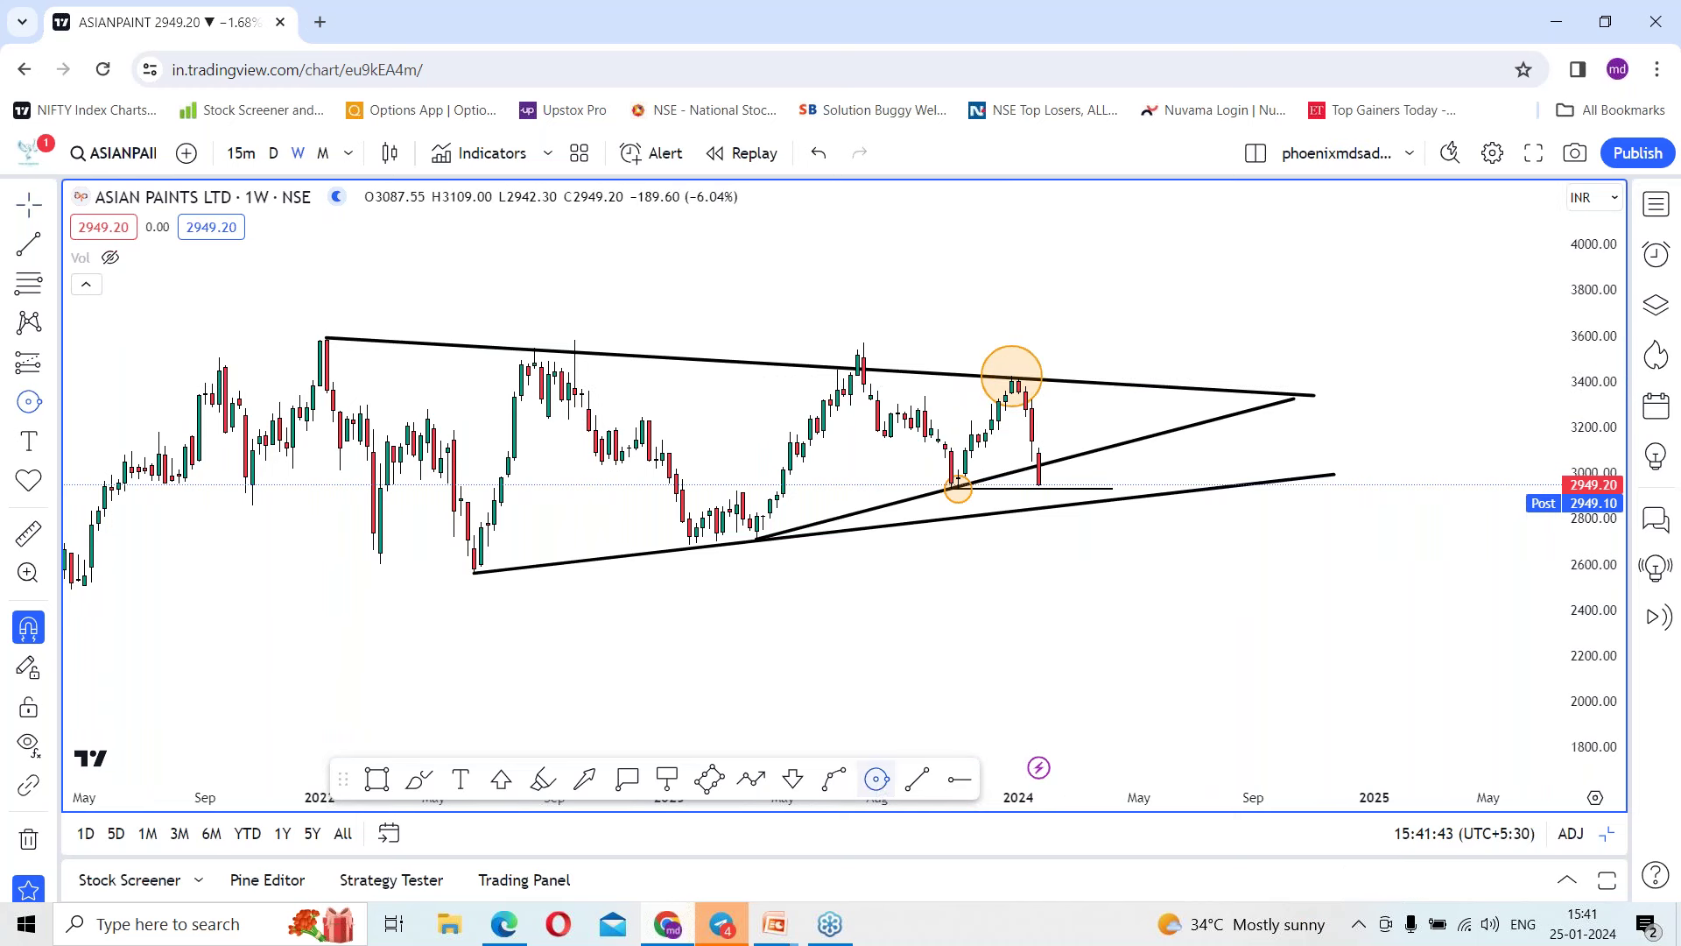
left_click_drag(882, 361, 899, 355)
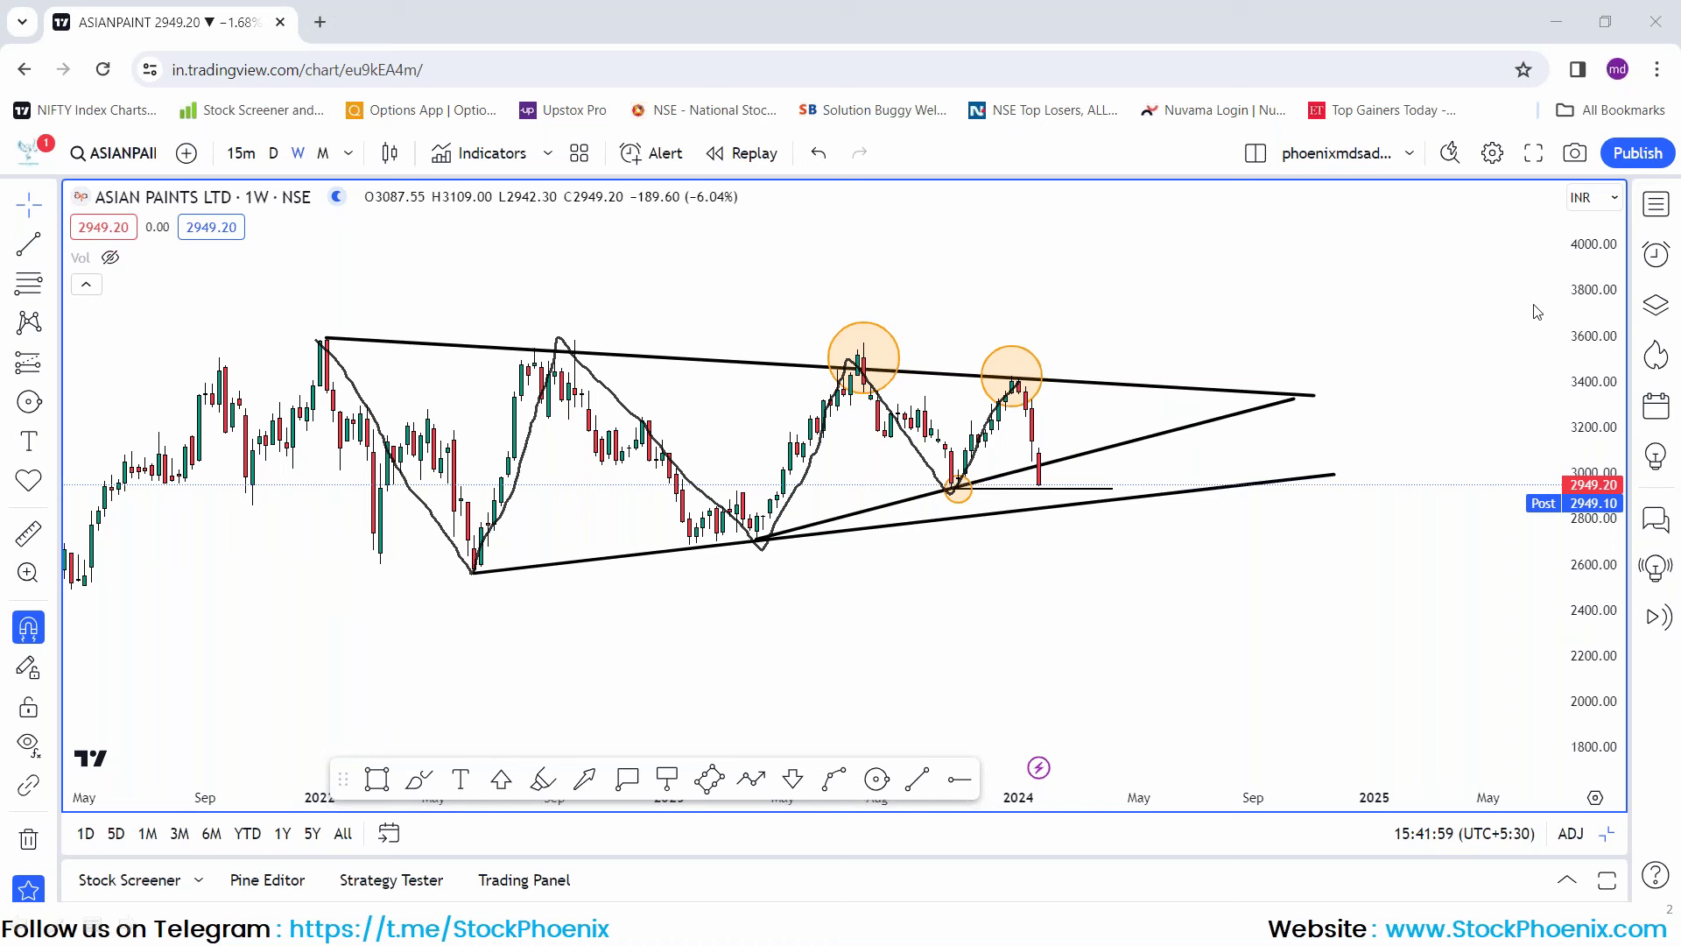
left_click(1509, 426)
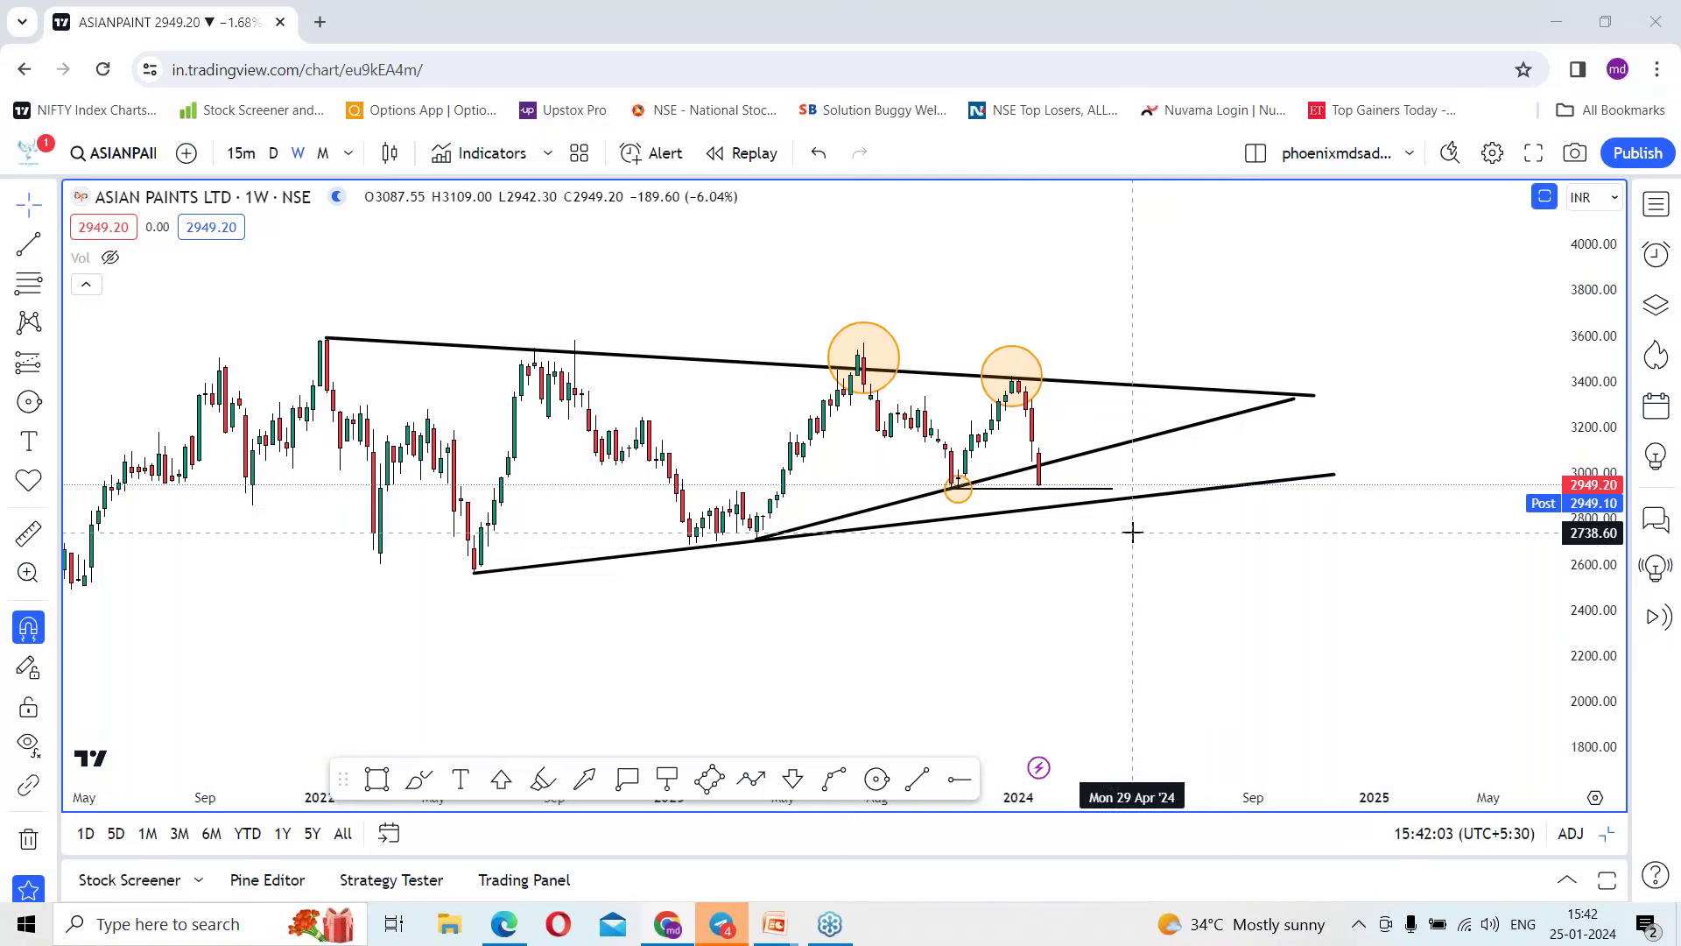
Place a red down arrow beside the latest weekly candle, where price crosses below the steeper rising trendline.
scroll(1138, 530, "up", 2)
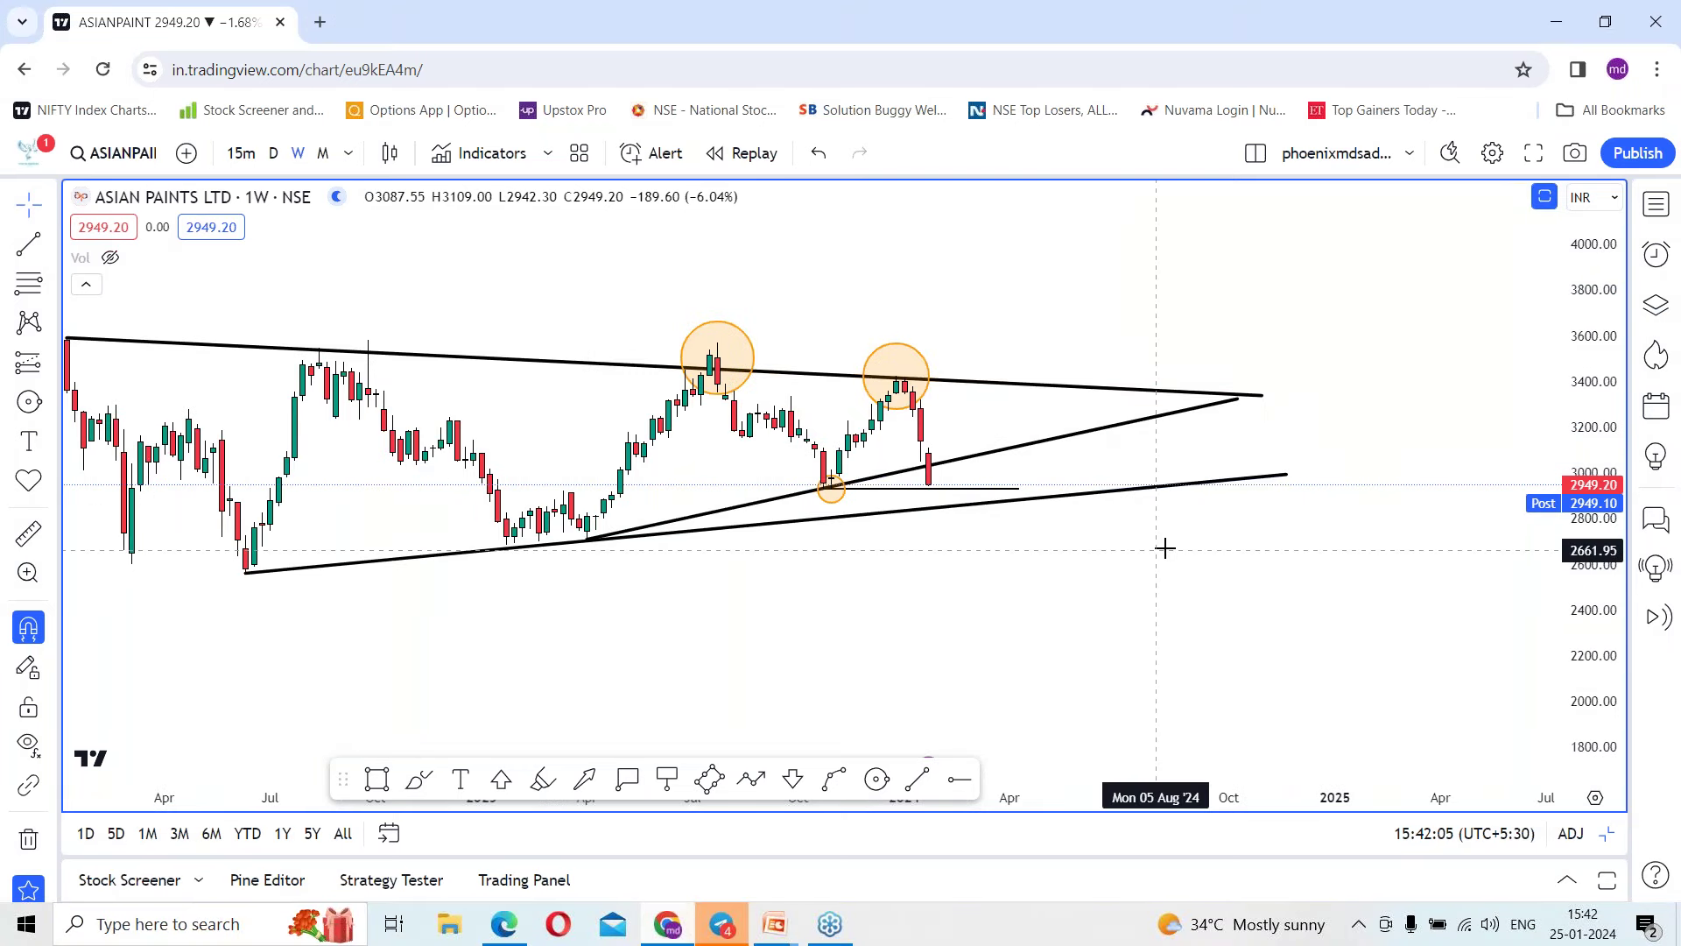
scroll(1168, 553, "down", 2)
scroll(1170, 552, "up", 2)
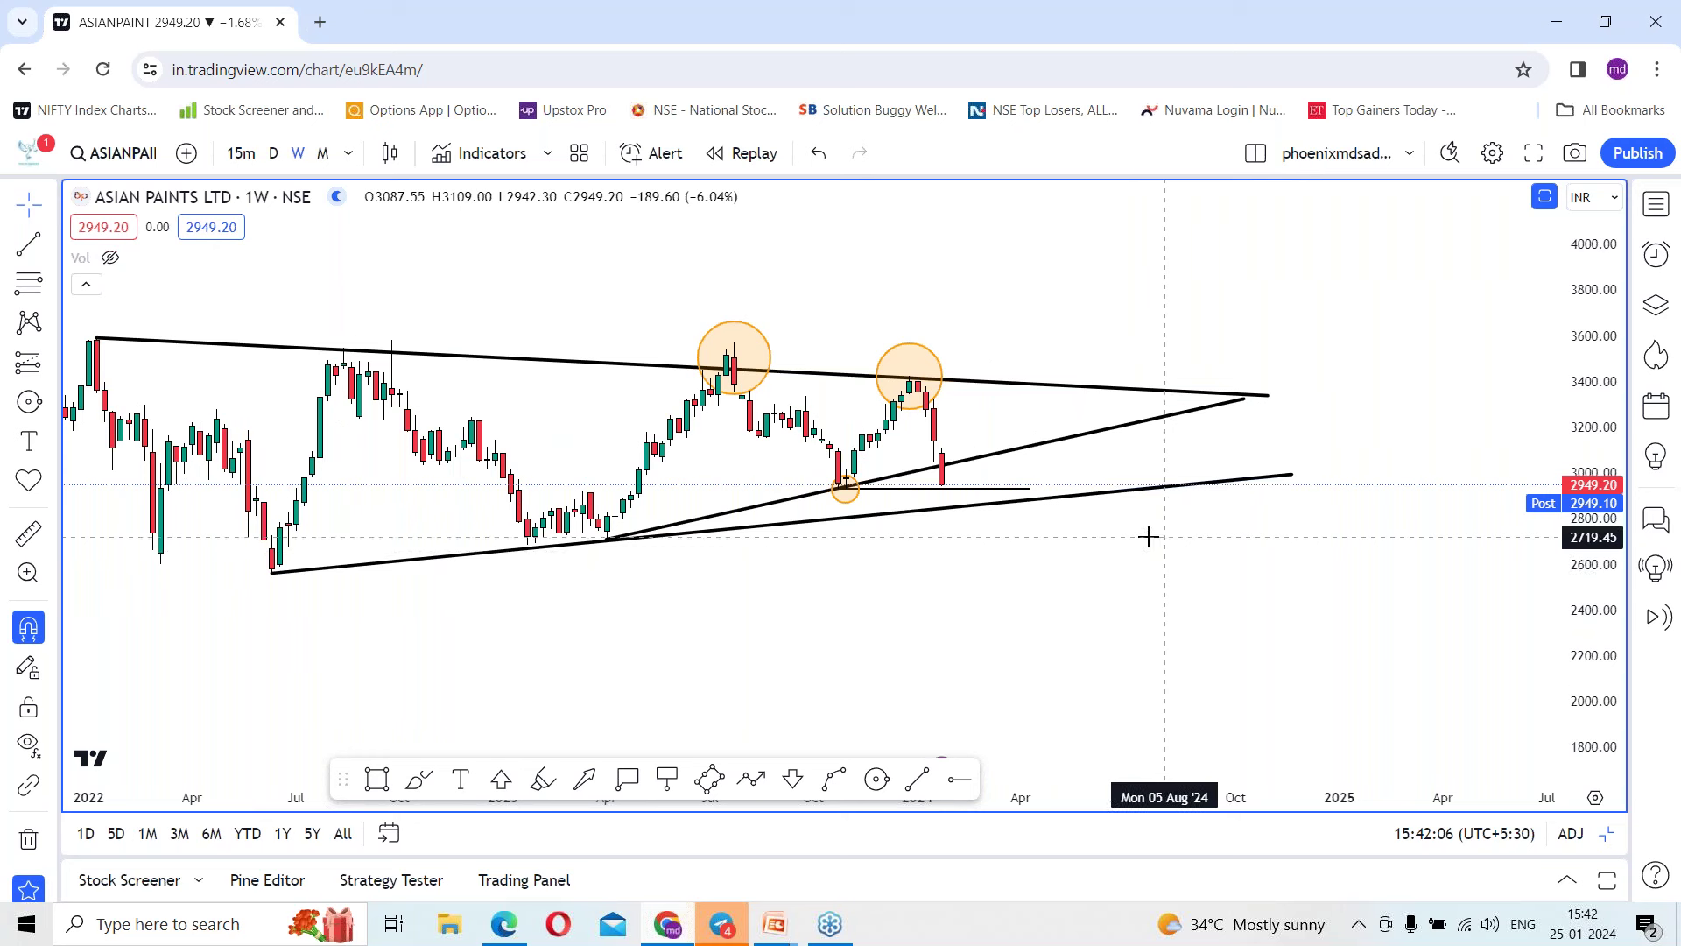
left_click(1223, 568)
left_click_drag(1220, 560, 965, 467)
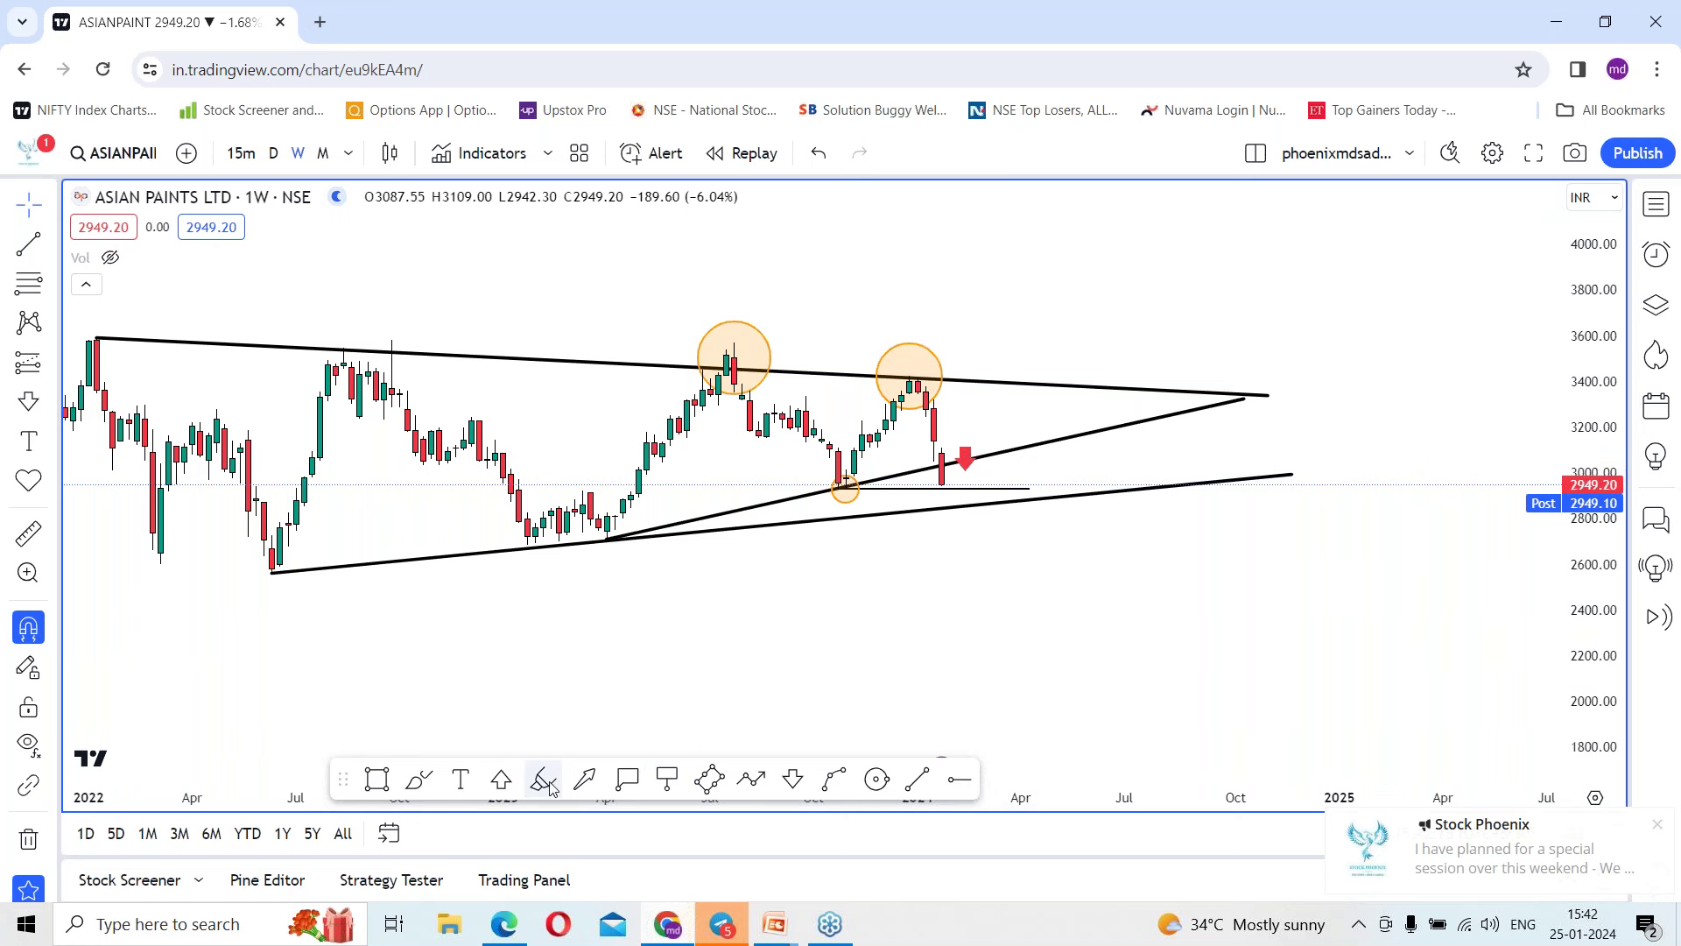
Circle the point on the lower support trendline just beneath the latest candle, at about 2863.
left_click(876, 778)
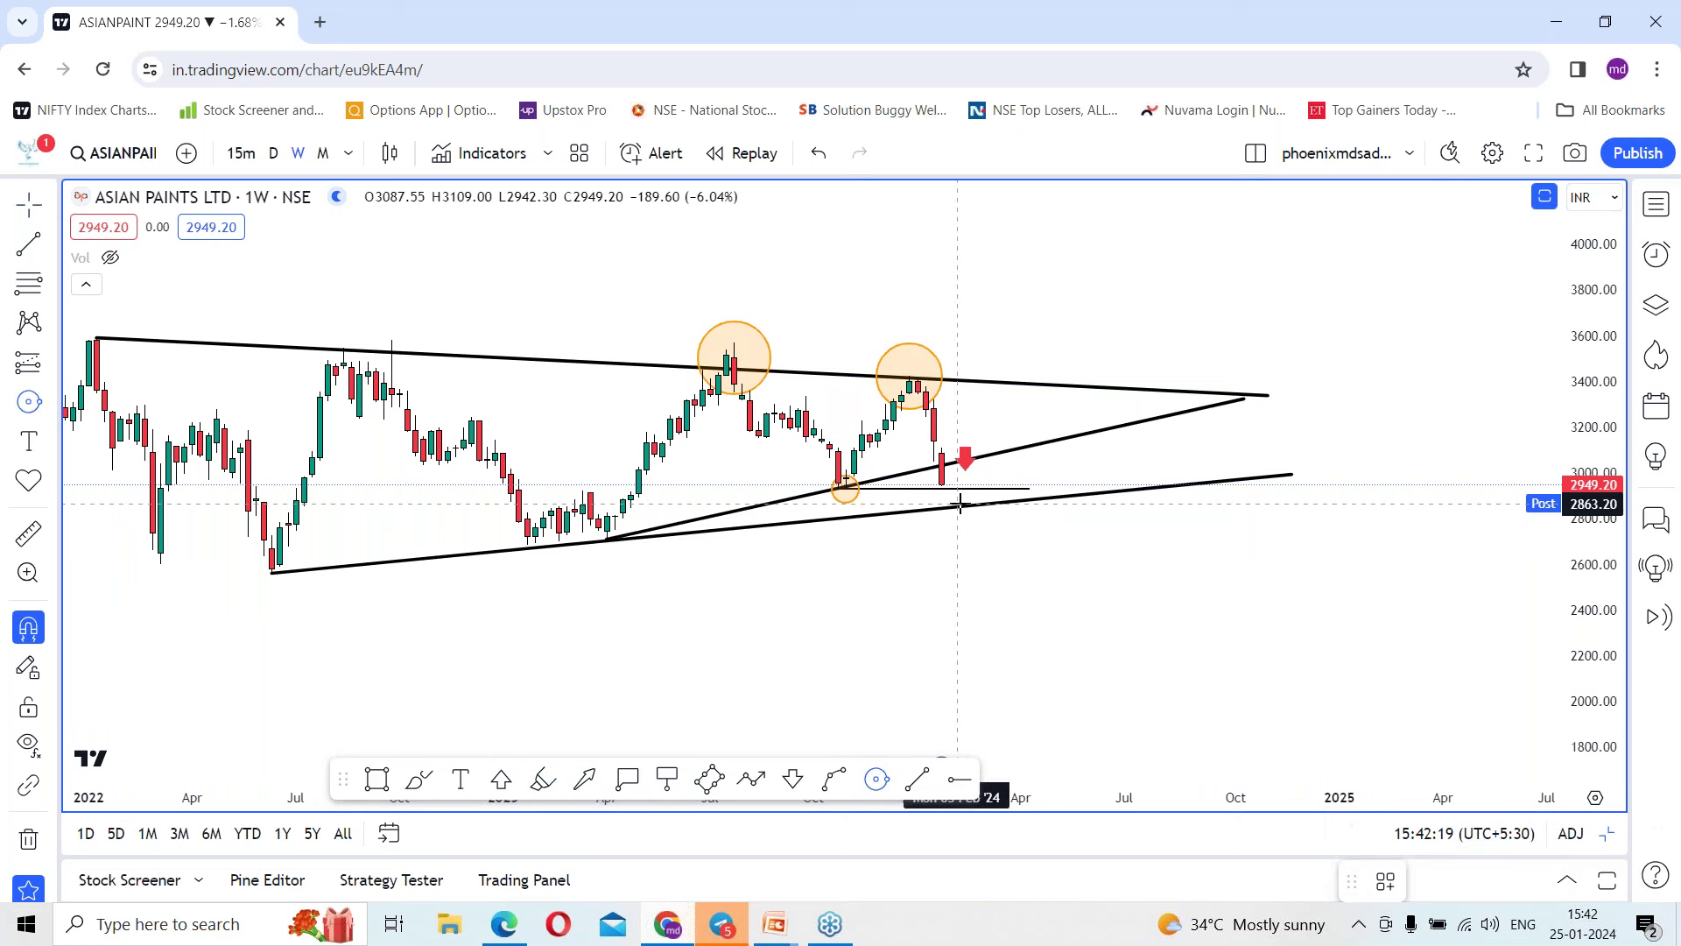
left_click(959, 503)
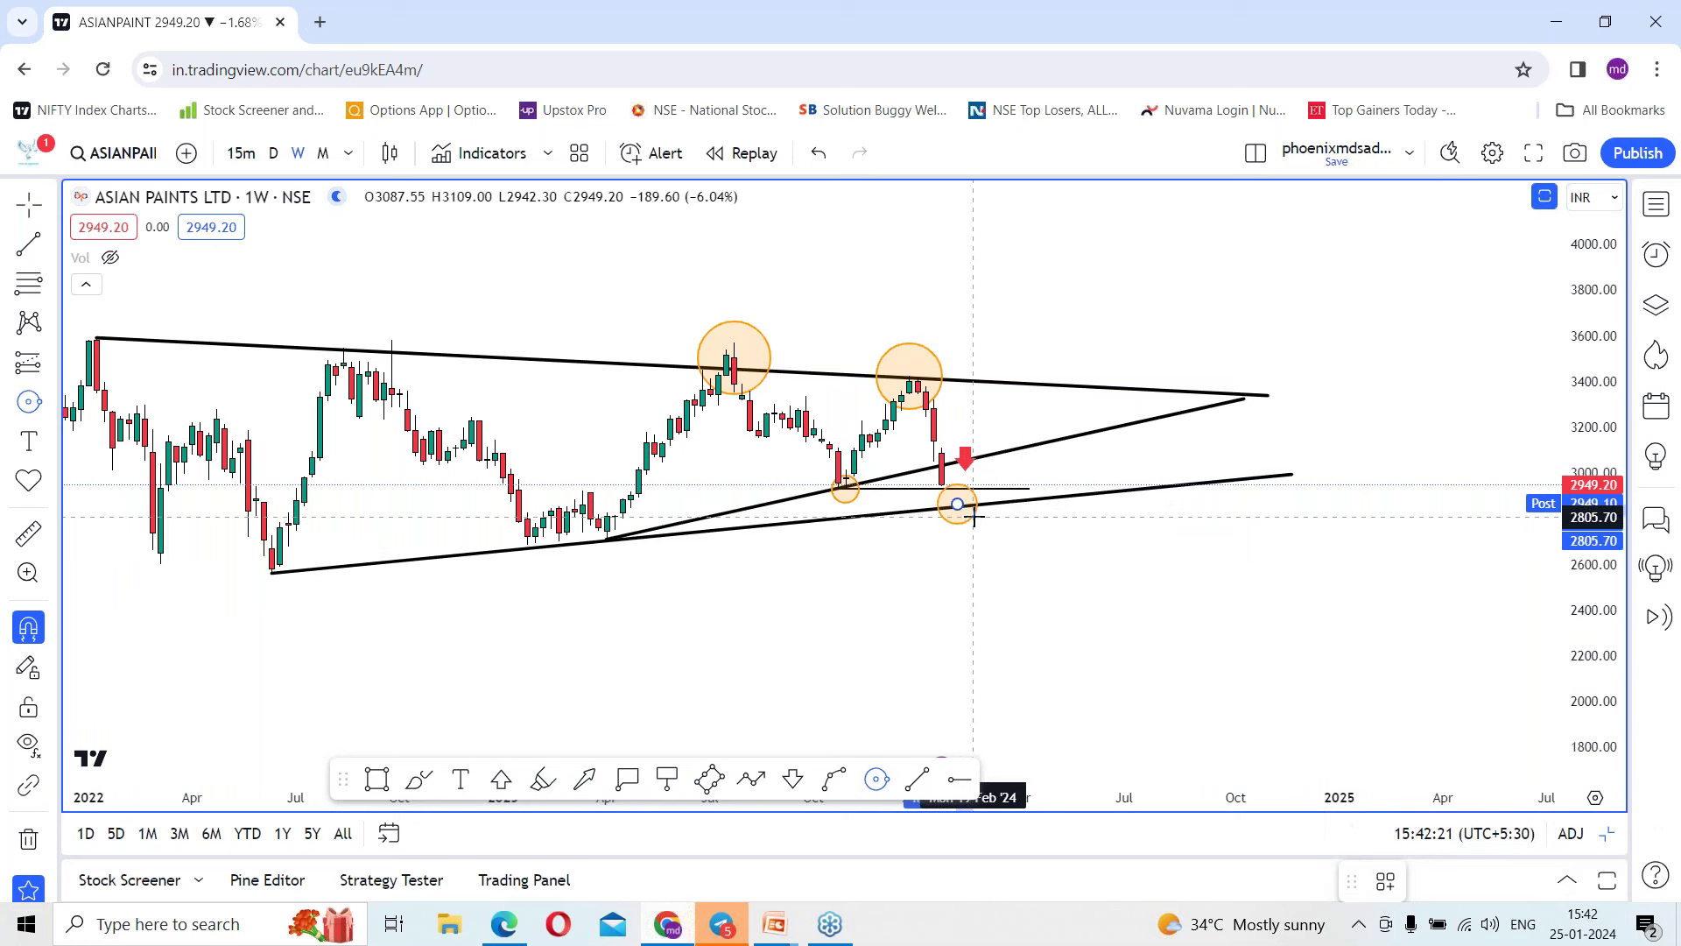
left_click(973, 517)
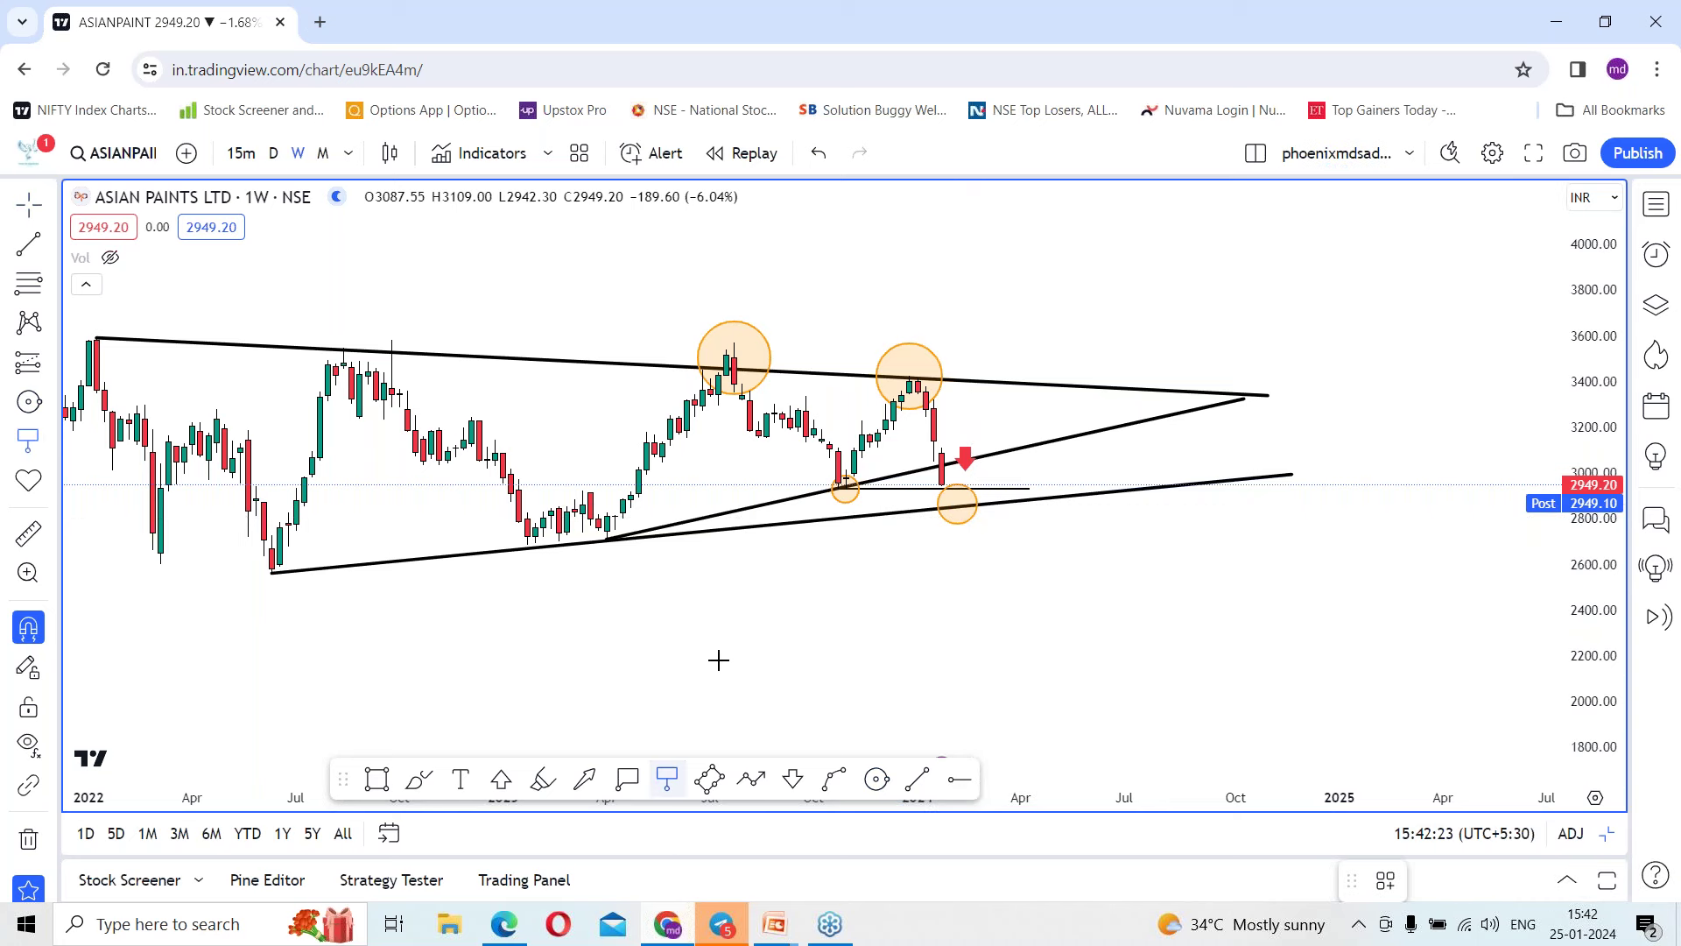
Add a price note reading 2844.05 at the circled point on the lower support trendline.
left_click(917, 778)
left_click(949, 507)
left_click(981, 514)
left_click_drag(1099, 626, 1238, 619)
scroll(1350, 604, "down", 3)
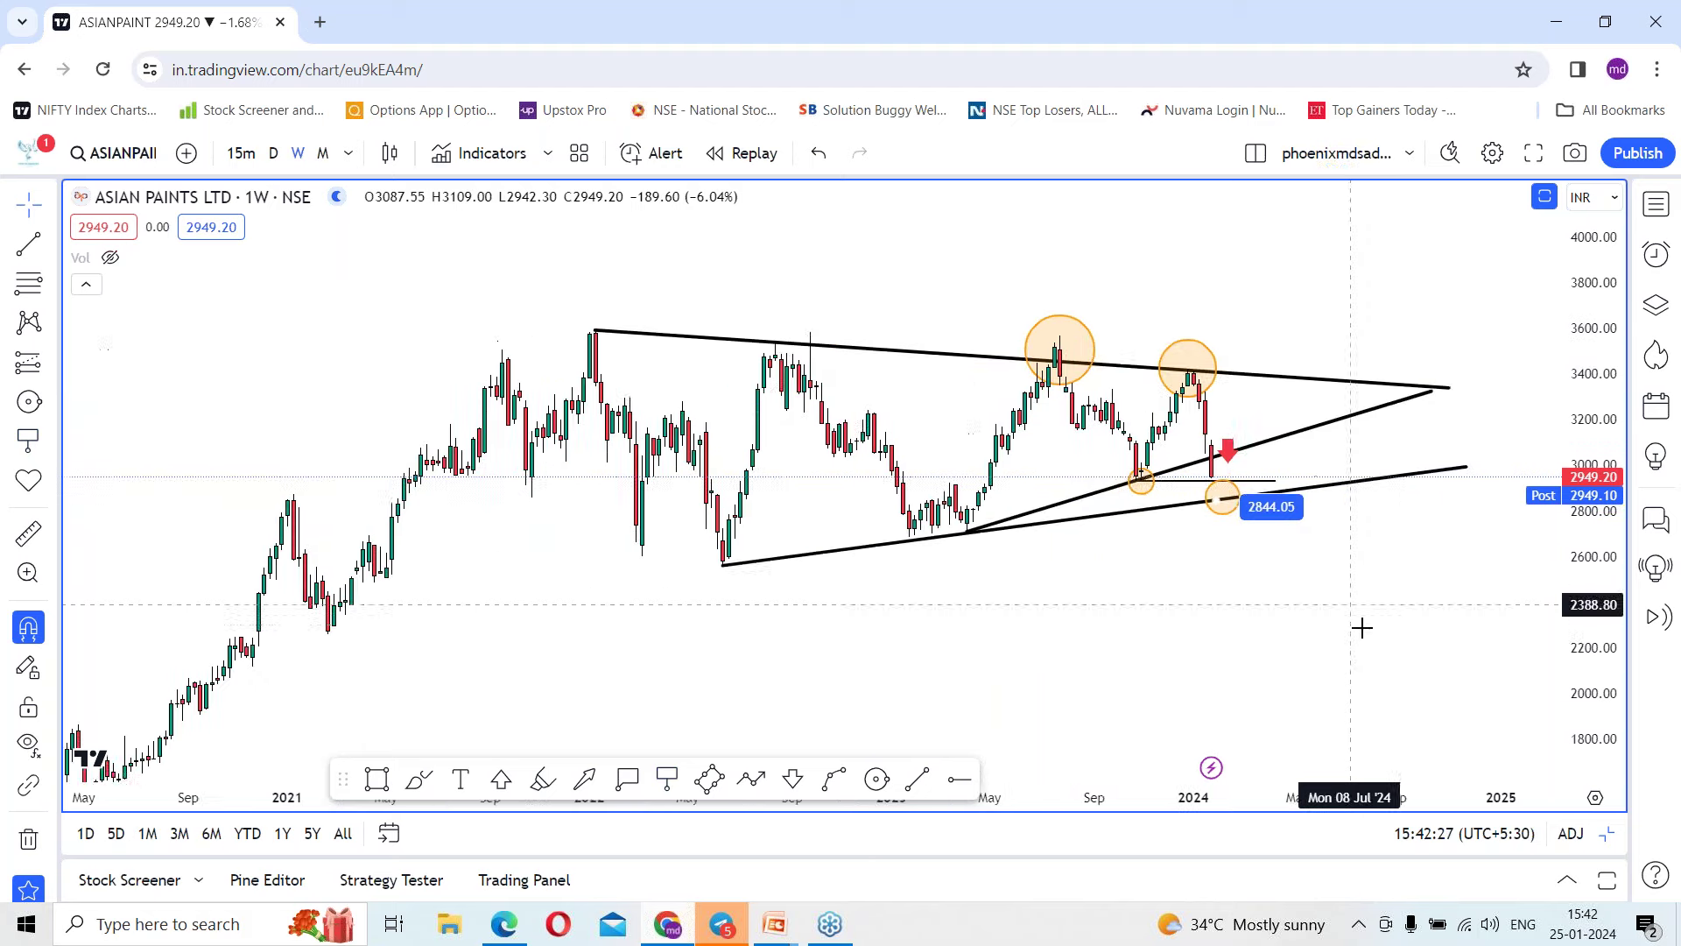
Place a green up arrow beneath the circled point on the lower support trendline and draw a path arrow from it up to the horizontal support line.
scroll(1524, 607, "down", 2)
left_click_drag(1573, 653, 1574, 669)
left_click_drag(1369, 614, 1248, 502)
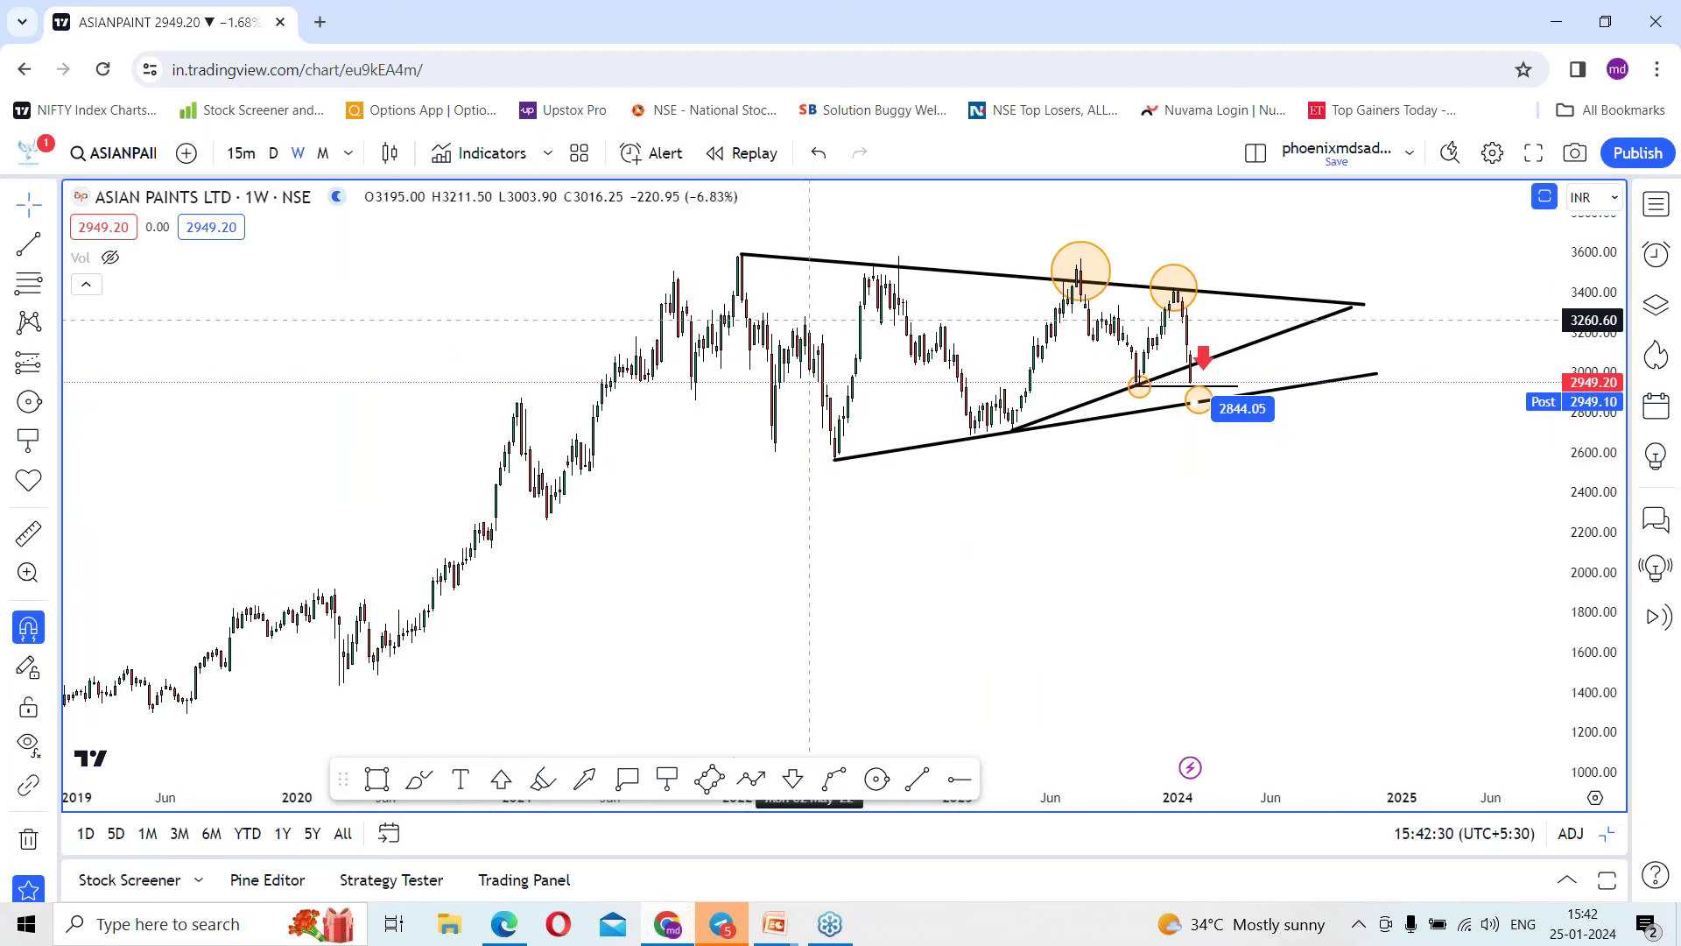
left_click_drag(1170, 452, 1167, 570)
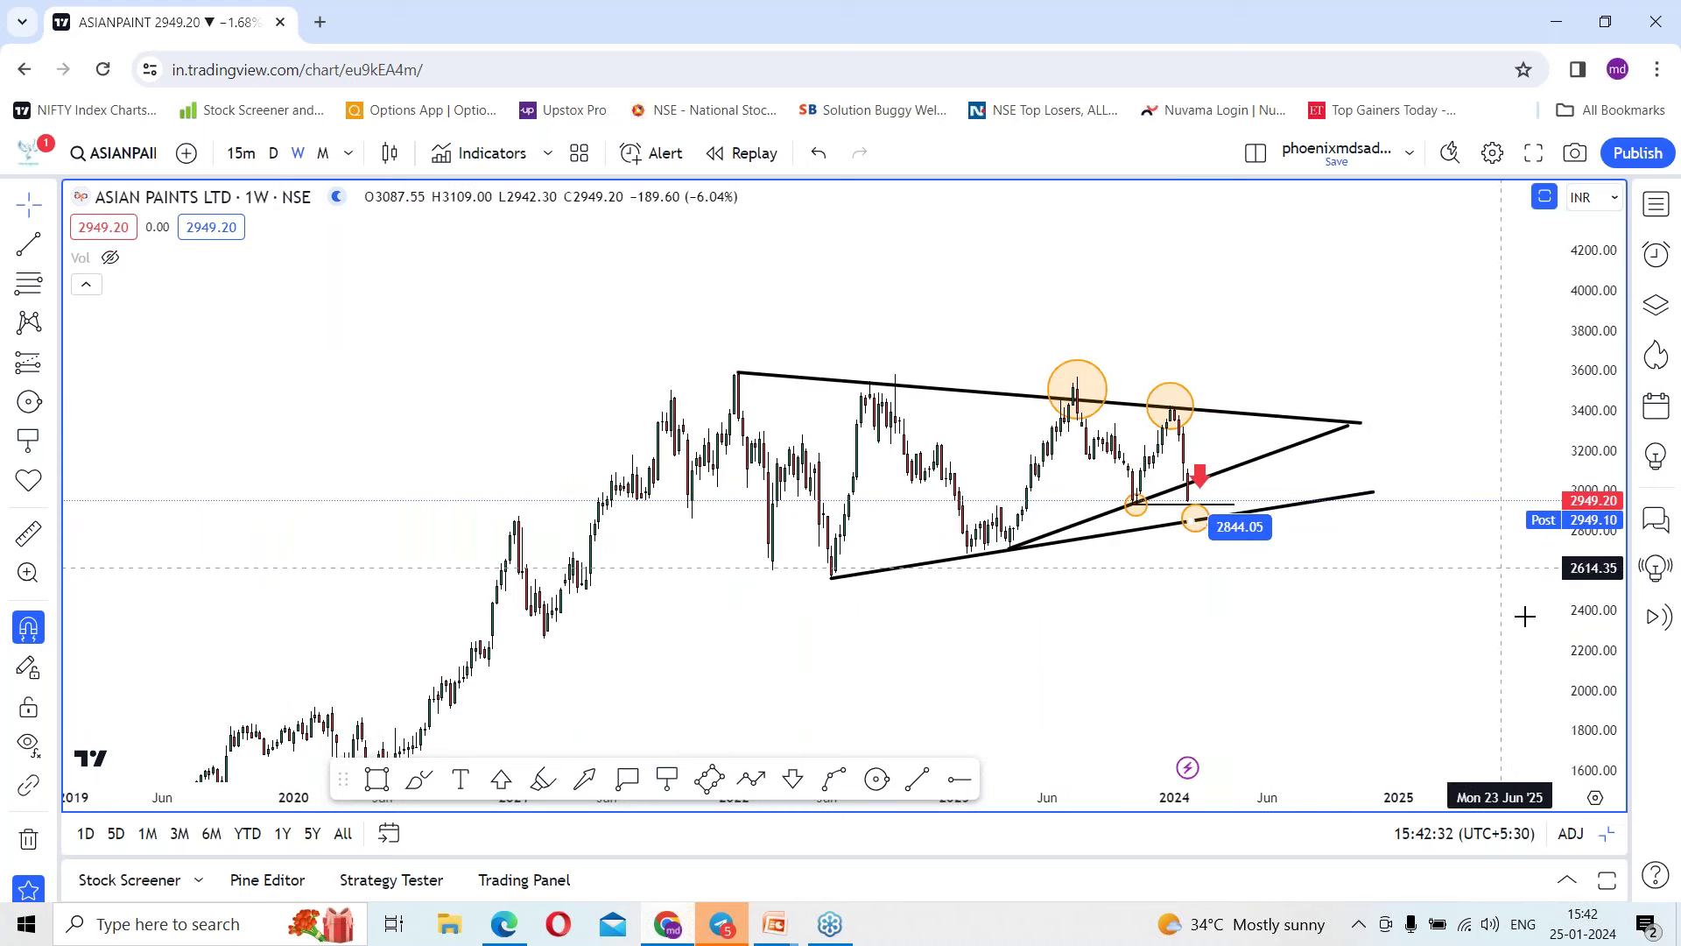
scroll(1304, 619, "up", 3)
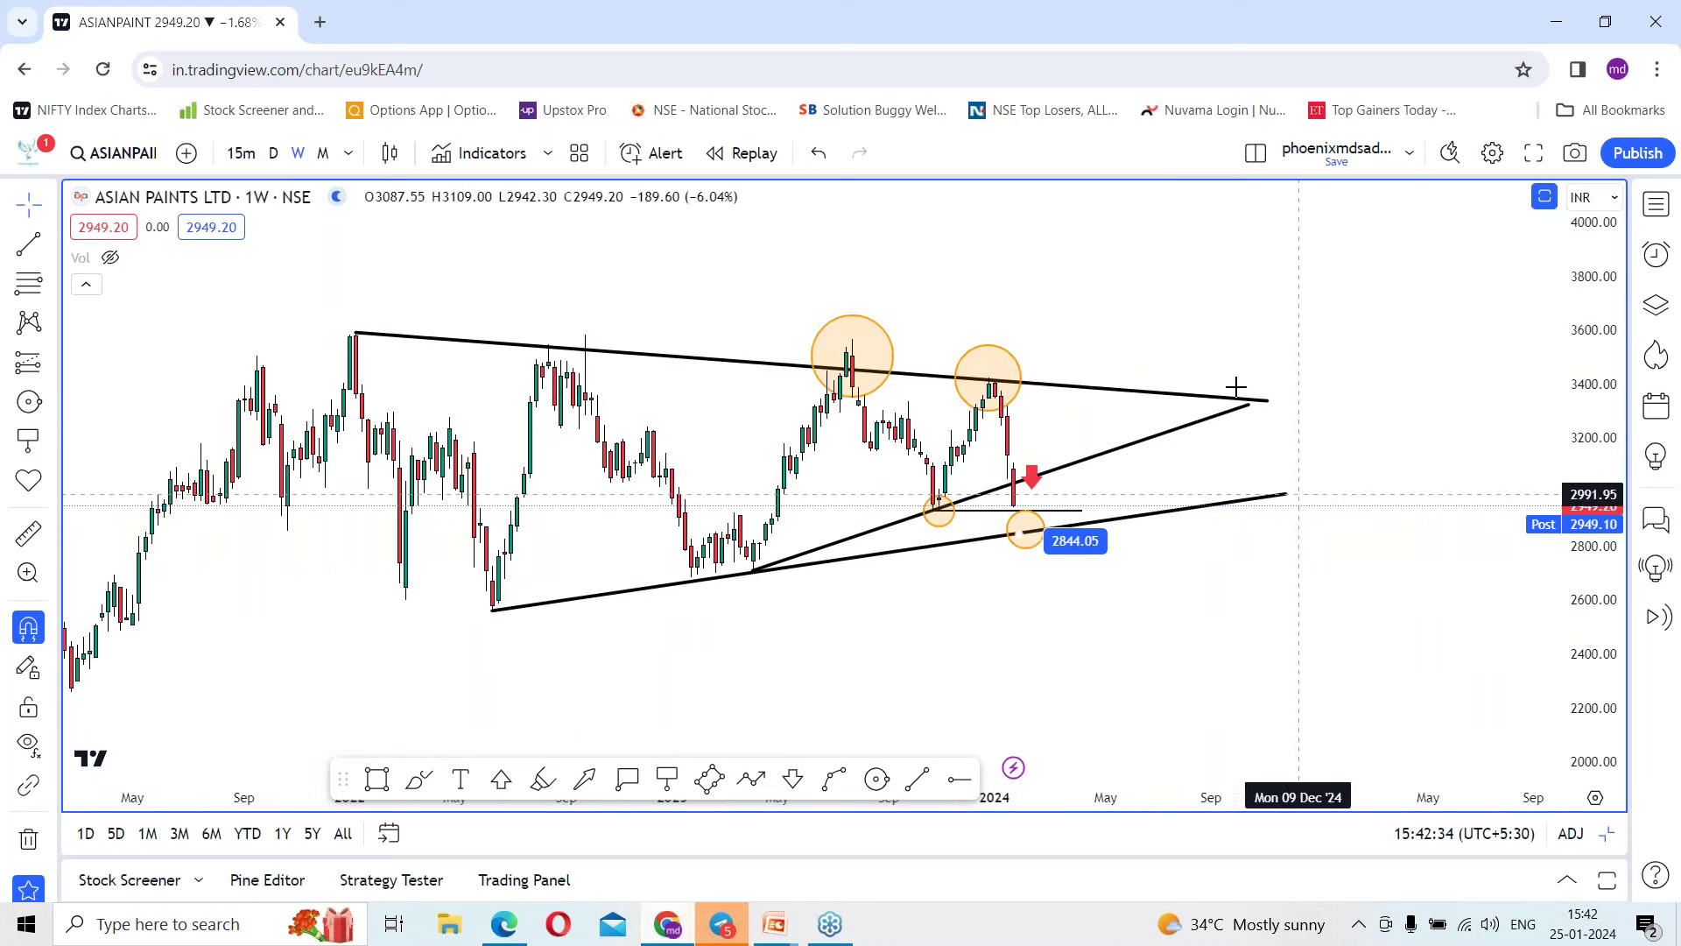
scroll(1235, 386, "up", 2)
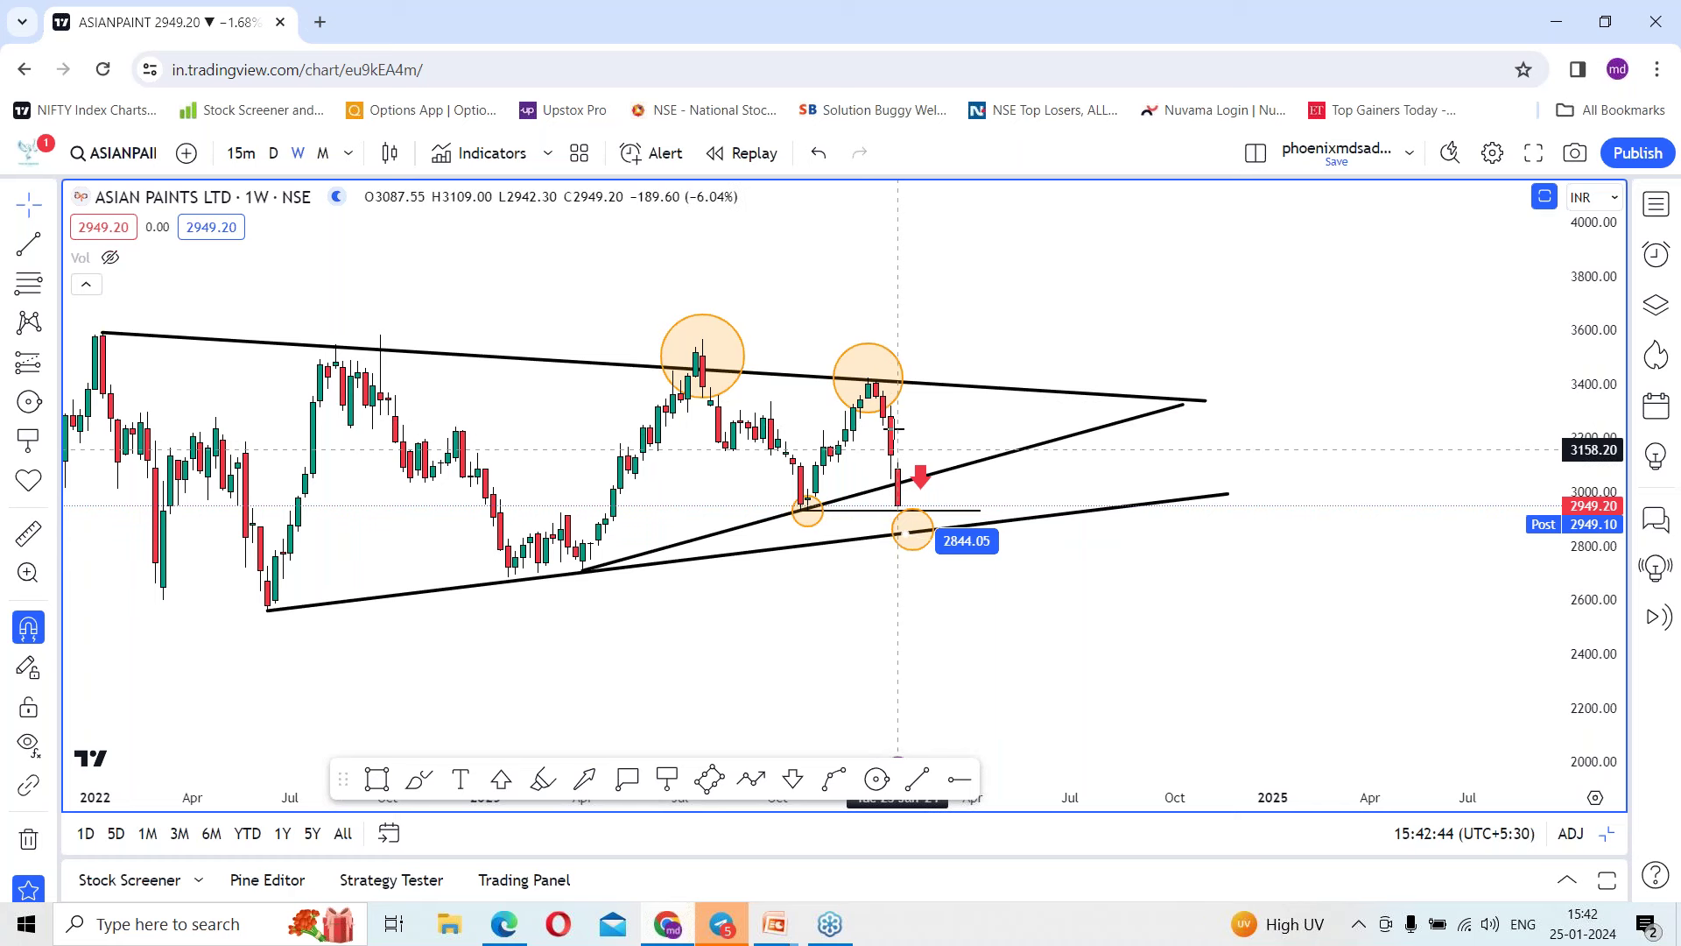
left_click_drag(935, 586, 1144, 631)
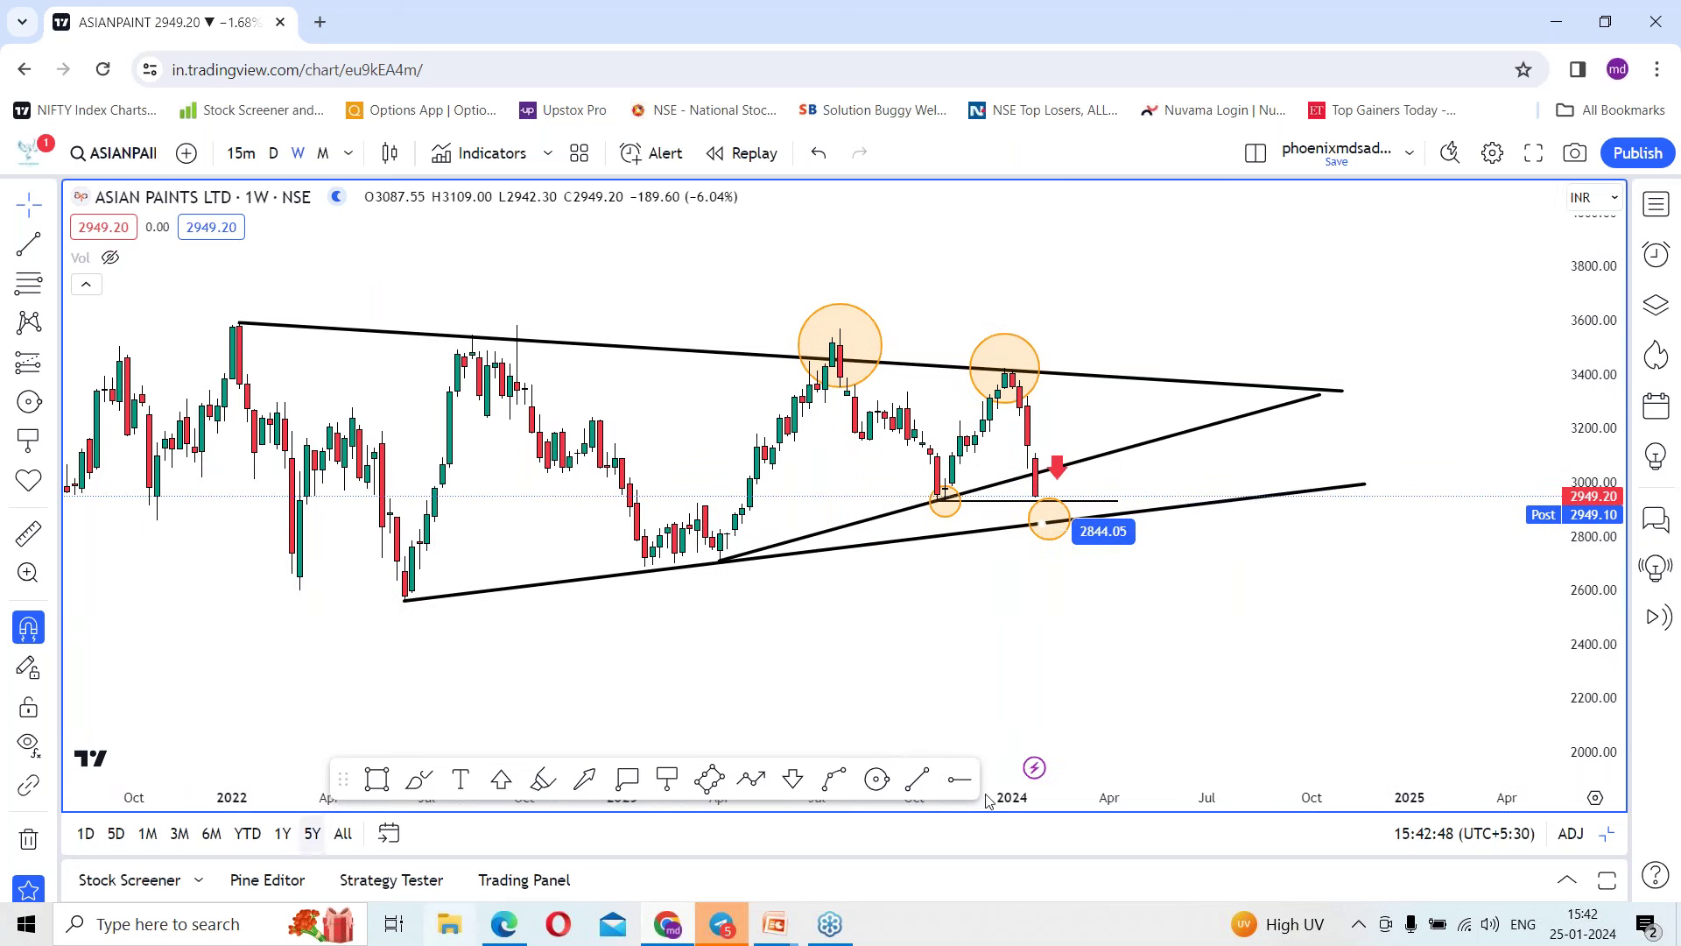
left_click(501, 778)
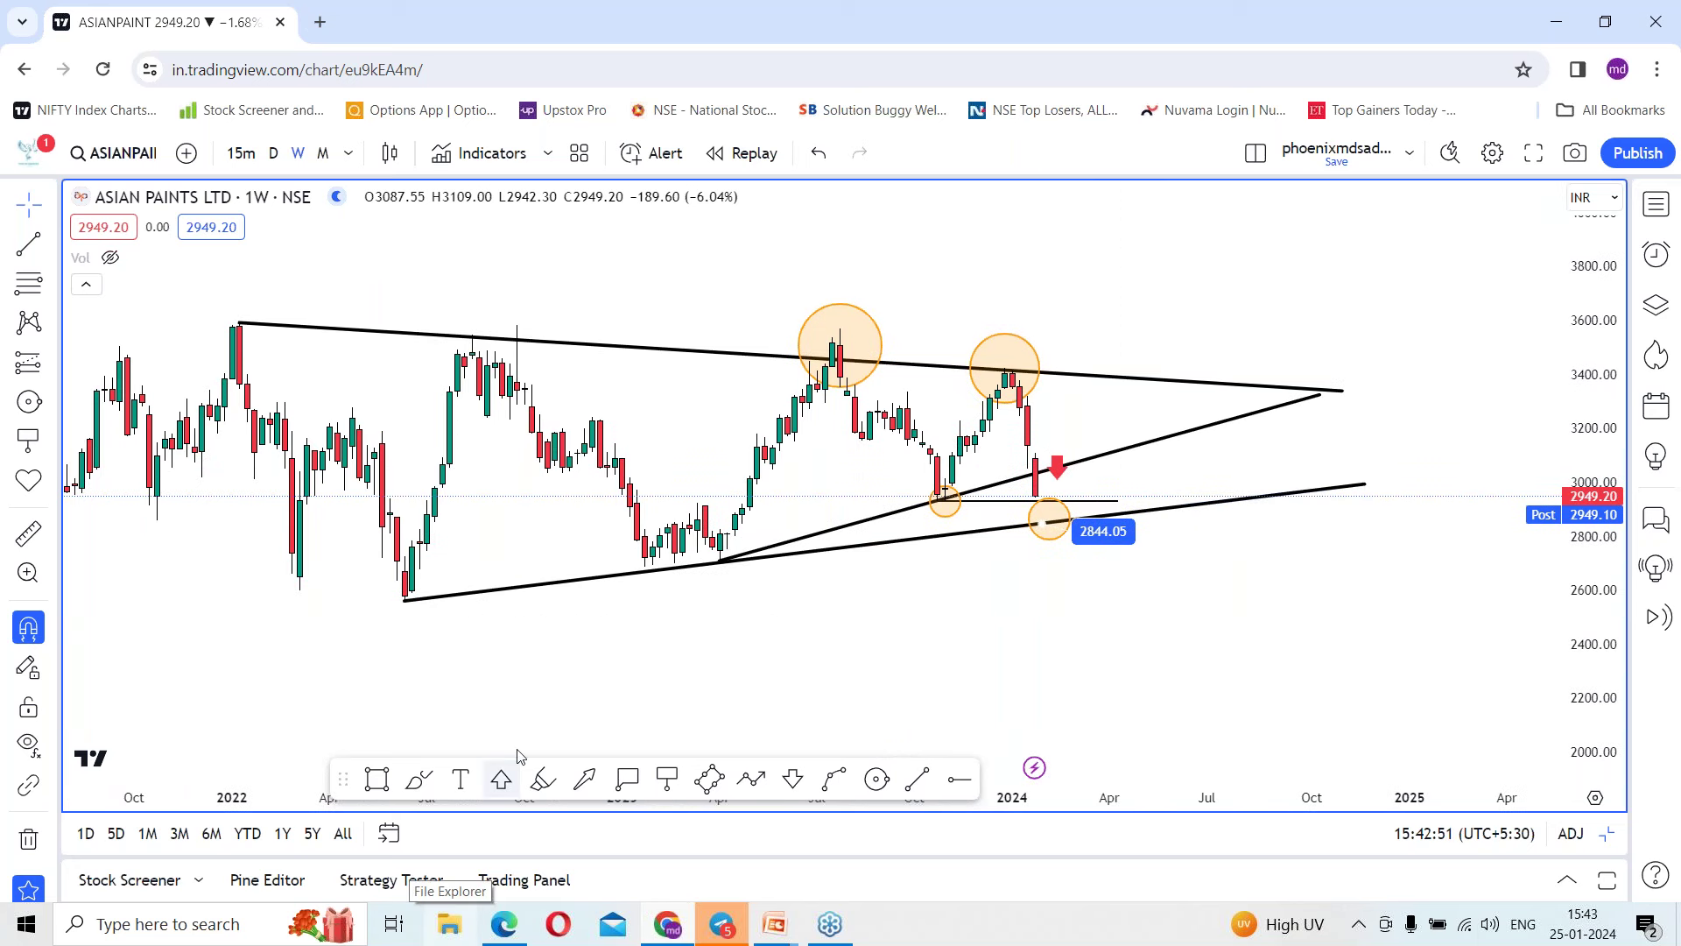
left_click(1053, 540)
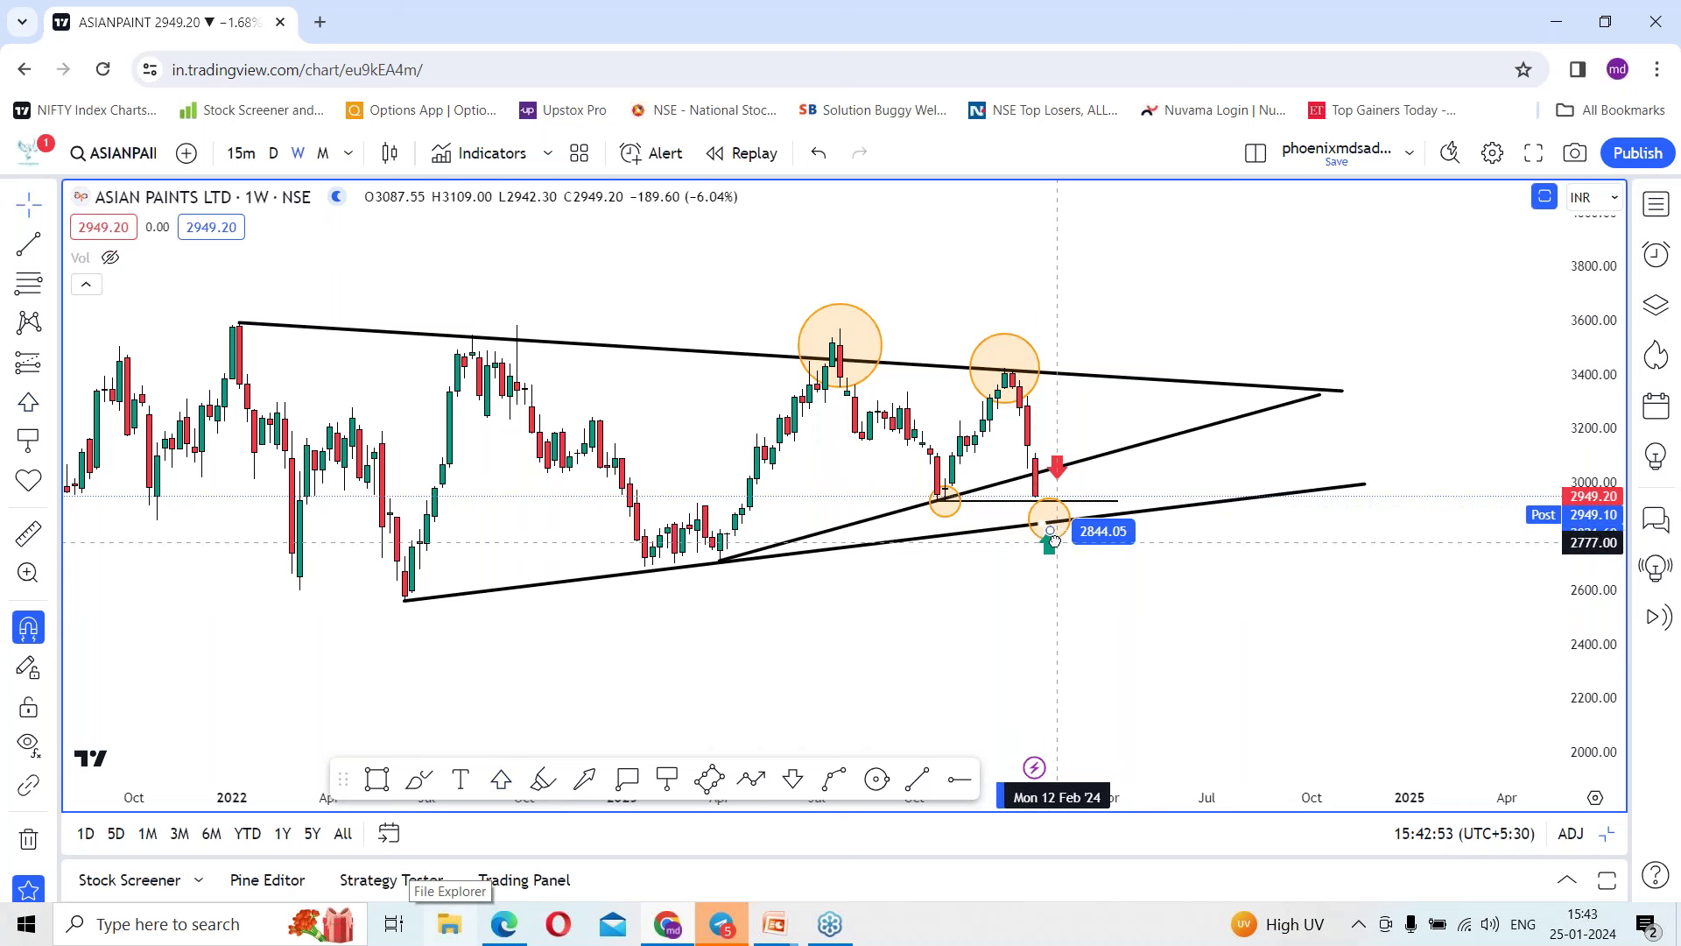
left_click(751, 779)
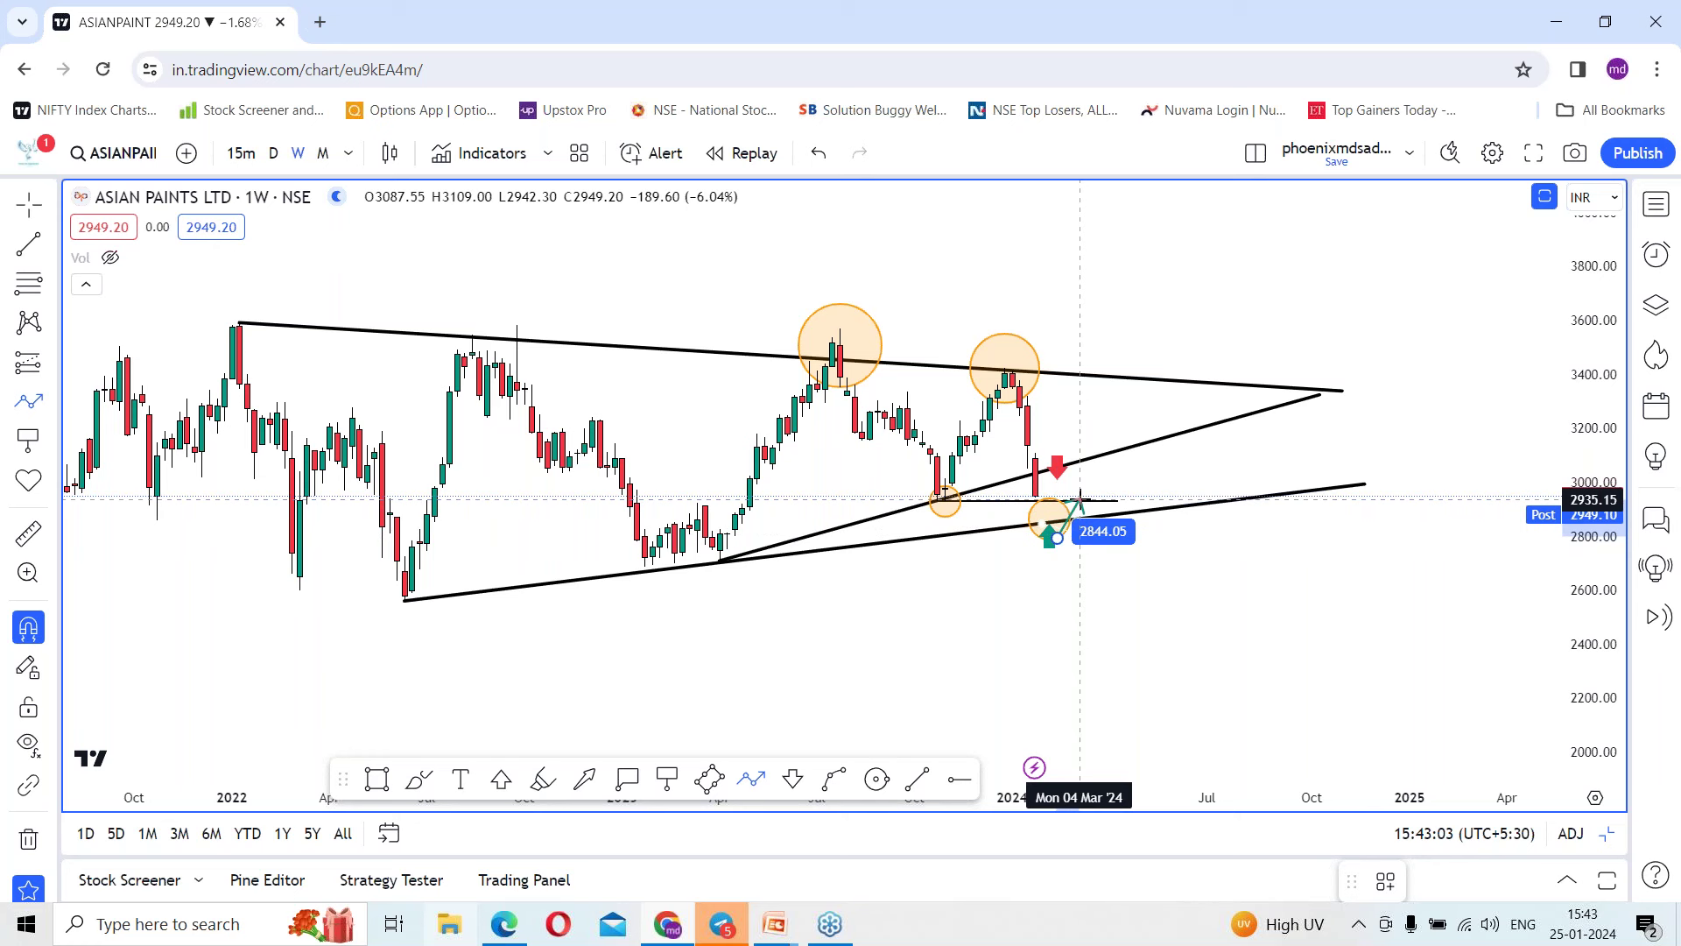
left_click(1079, 499)
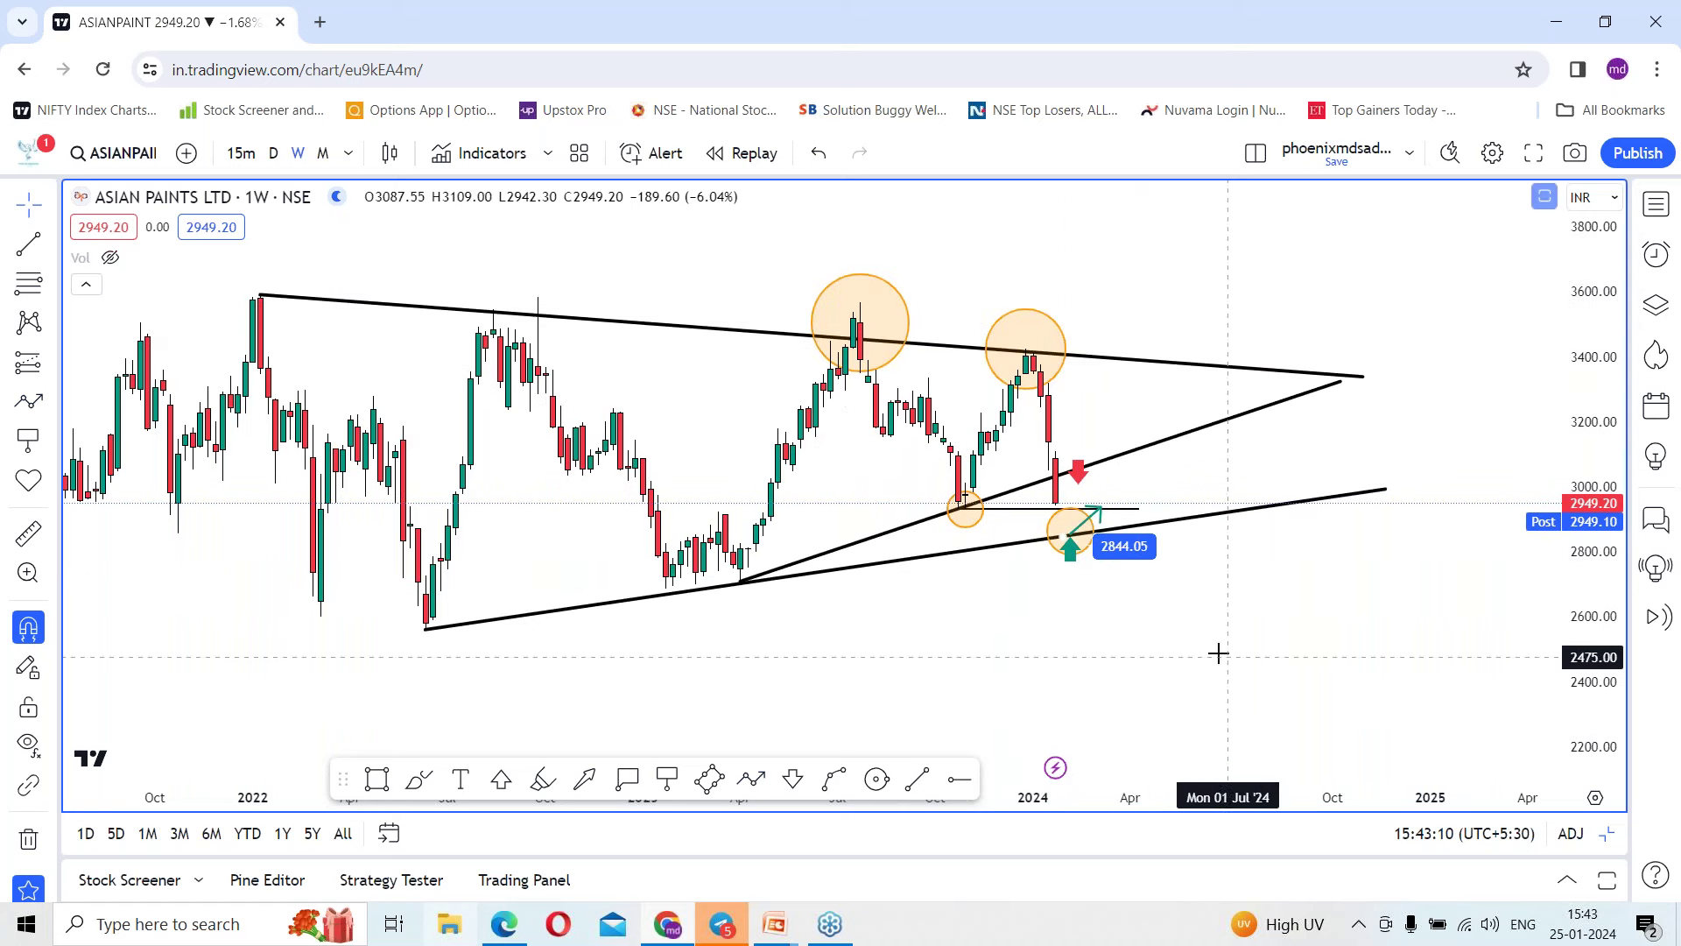
Add a price note reading 2930.00 from the circled swing low, with its label at the far end of the horizontal support line.
scroll(1220, 656, "up", 5)
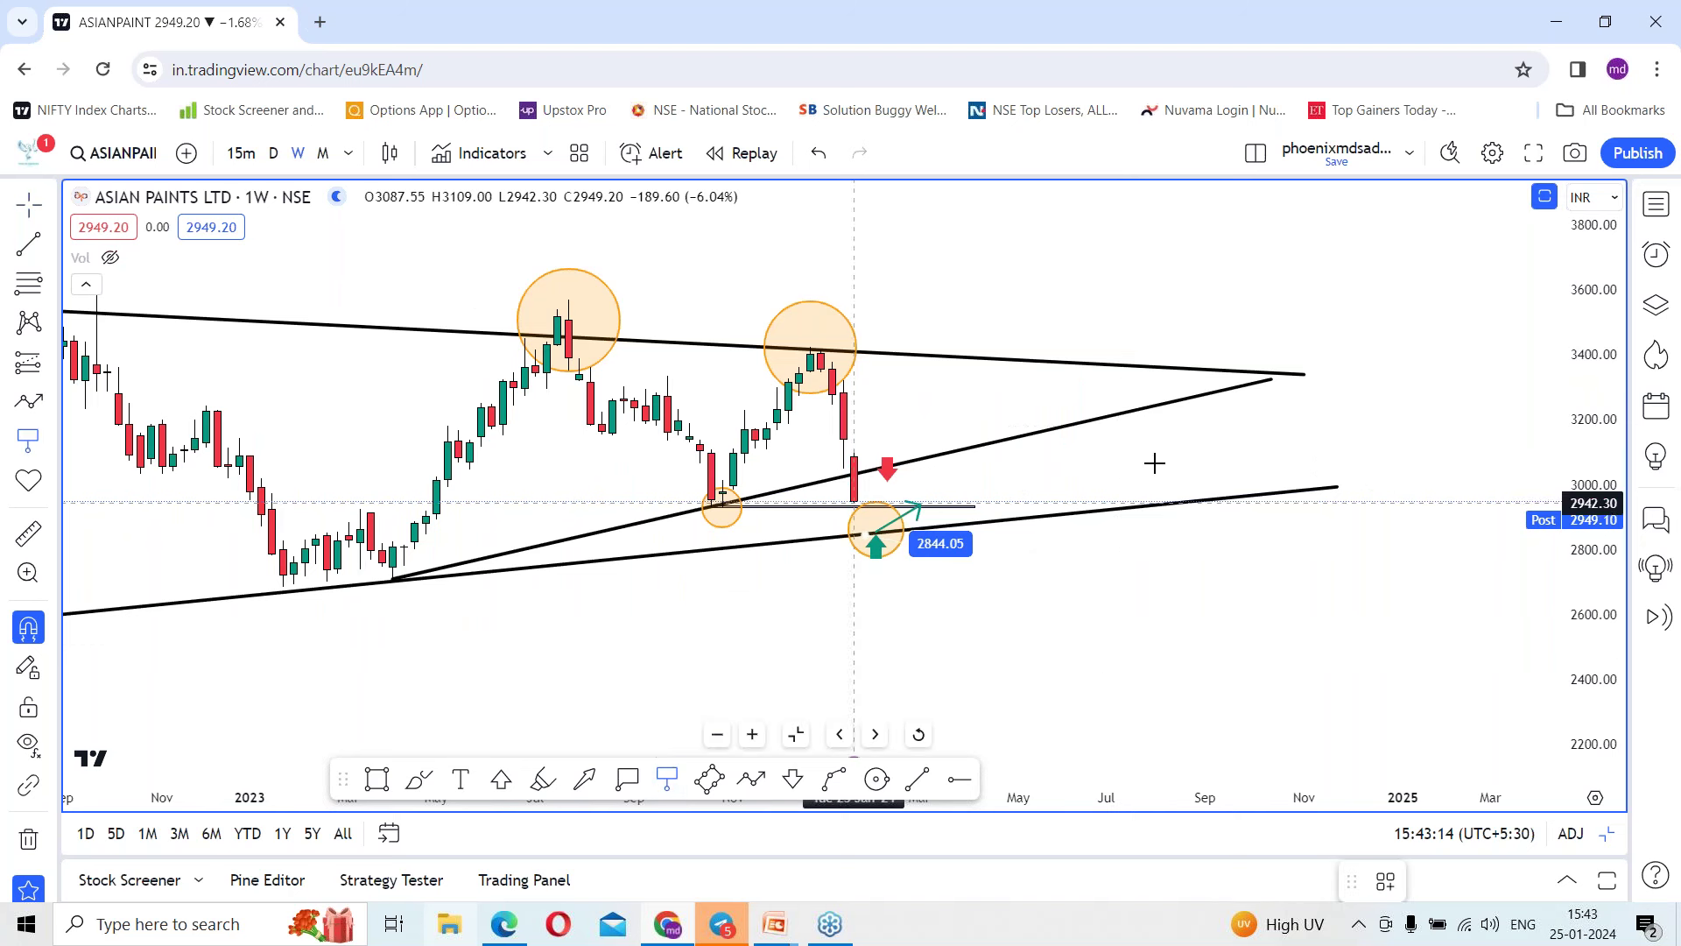
left_click(722, 508)
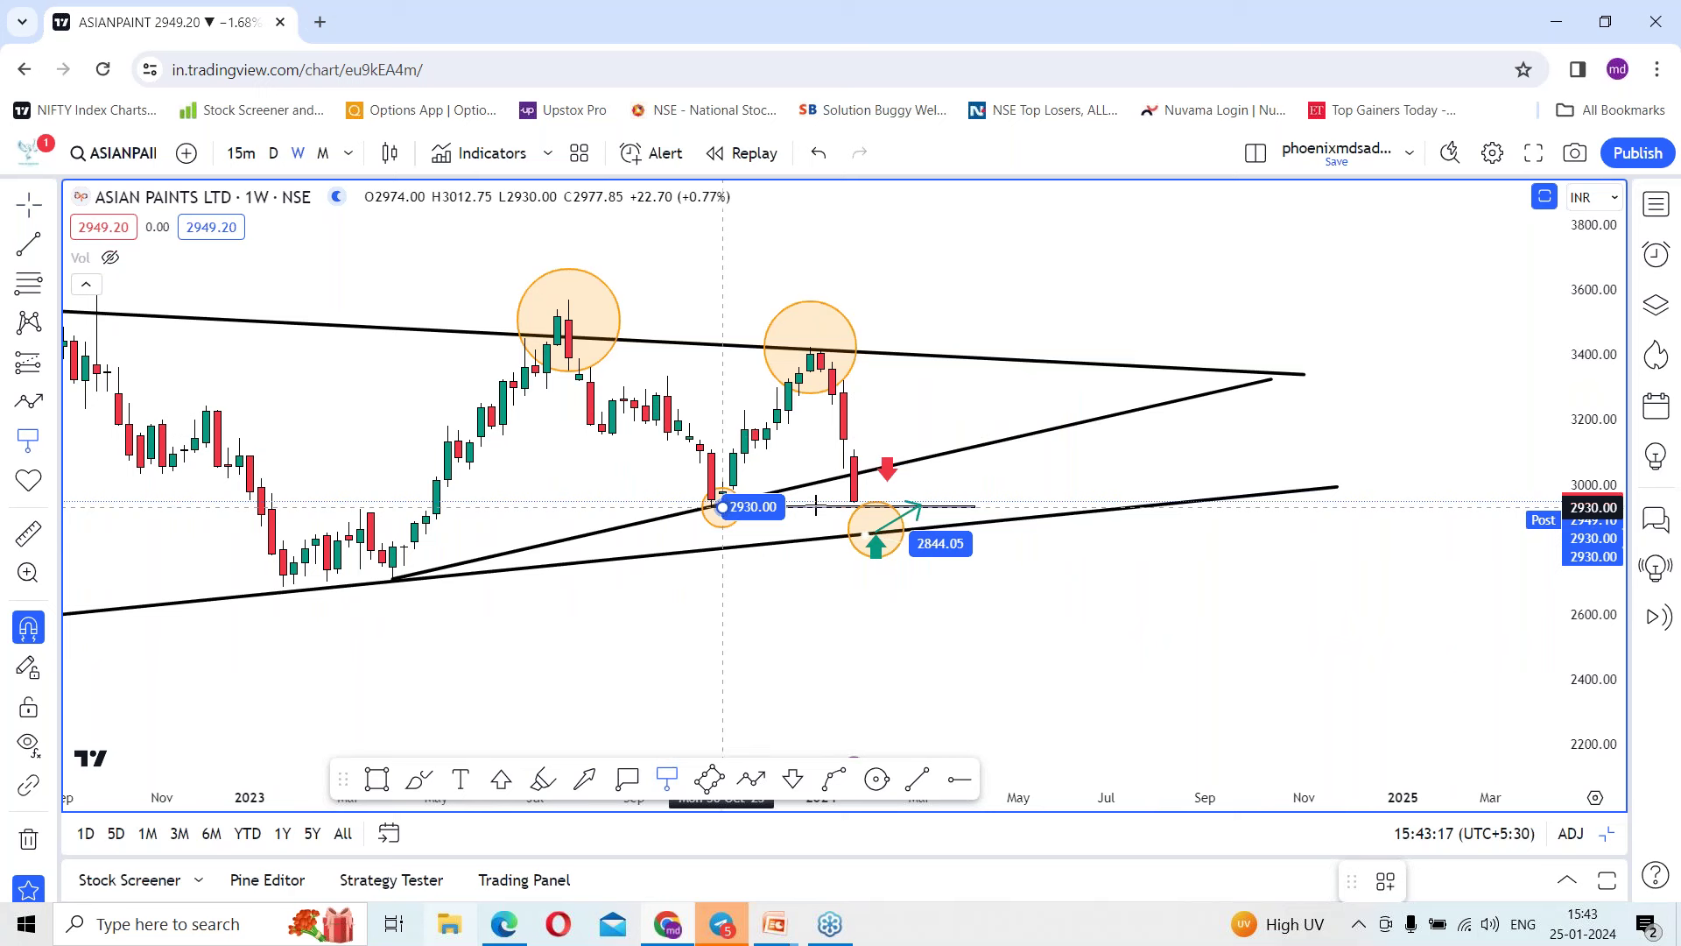
left_click(976, 506)
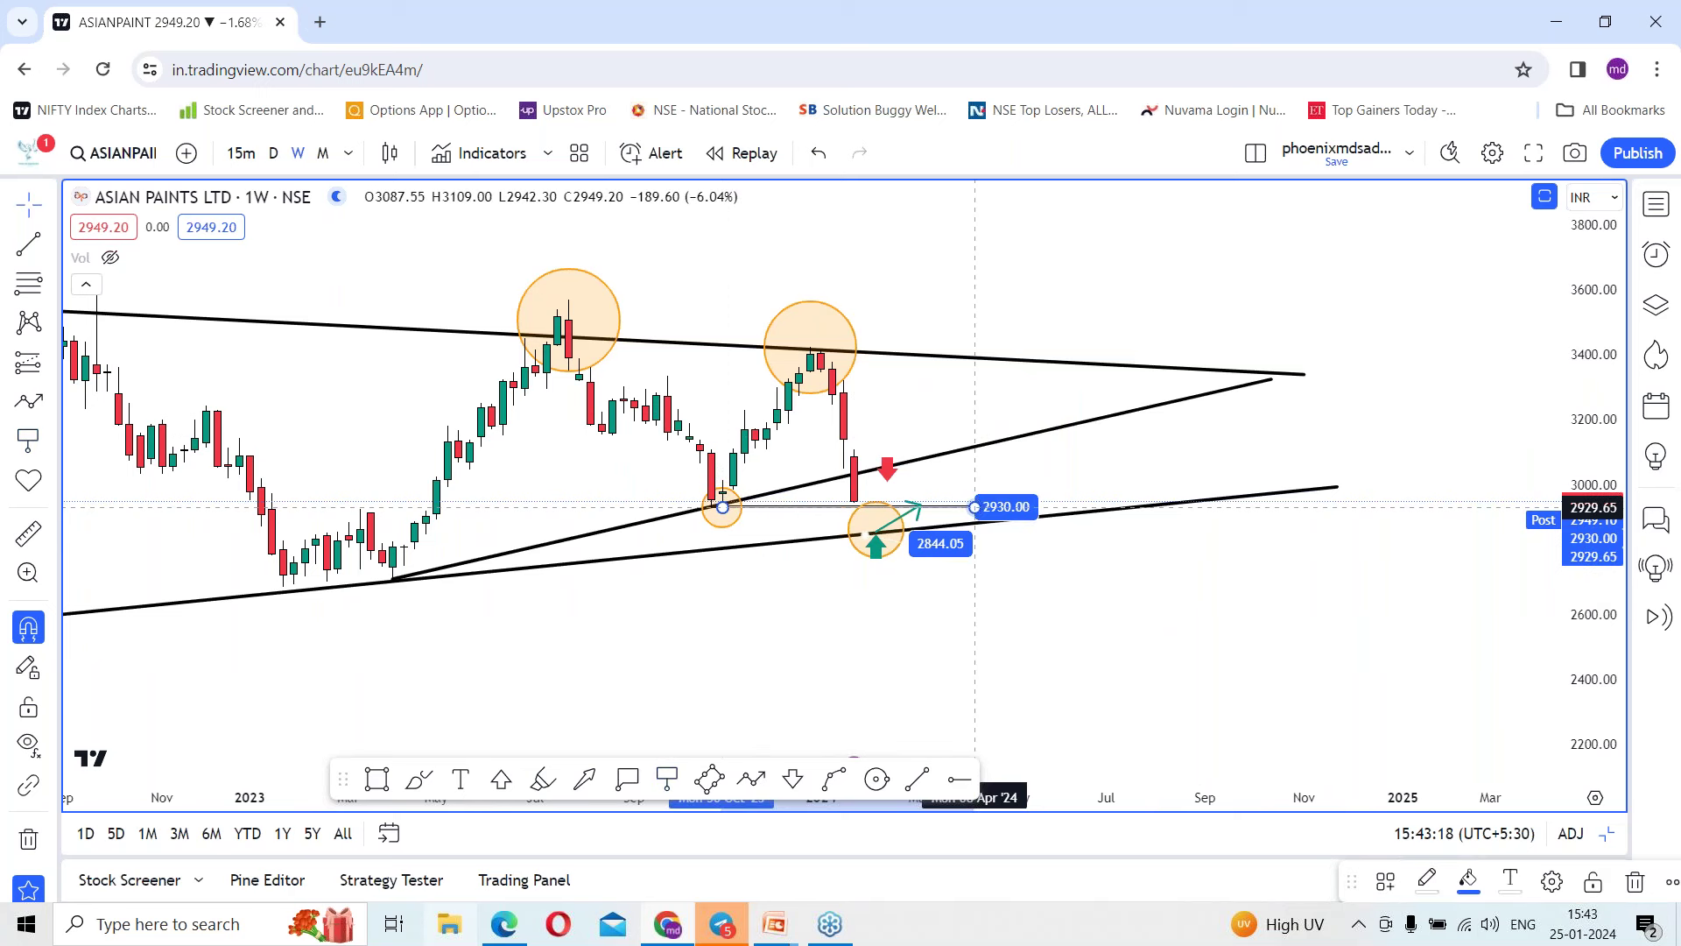
Switch the chart to the daily timeframe and frame the latest decline together with the trendlines.
left_click_drag(1041, 647, 1516, 484)
left_click_drag(1581, 533, 1581, 372)
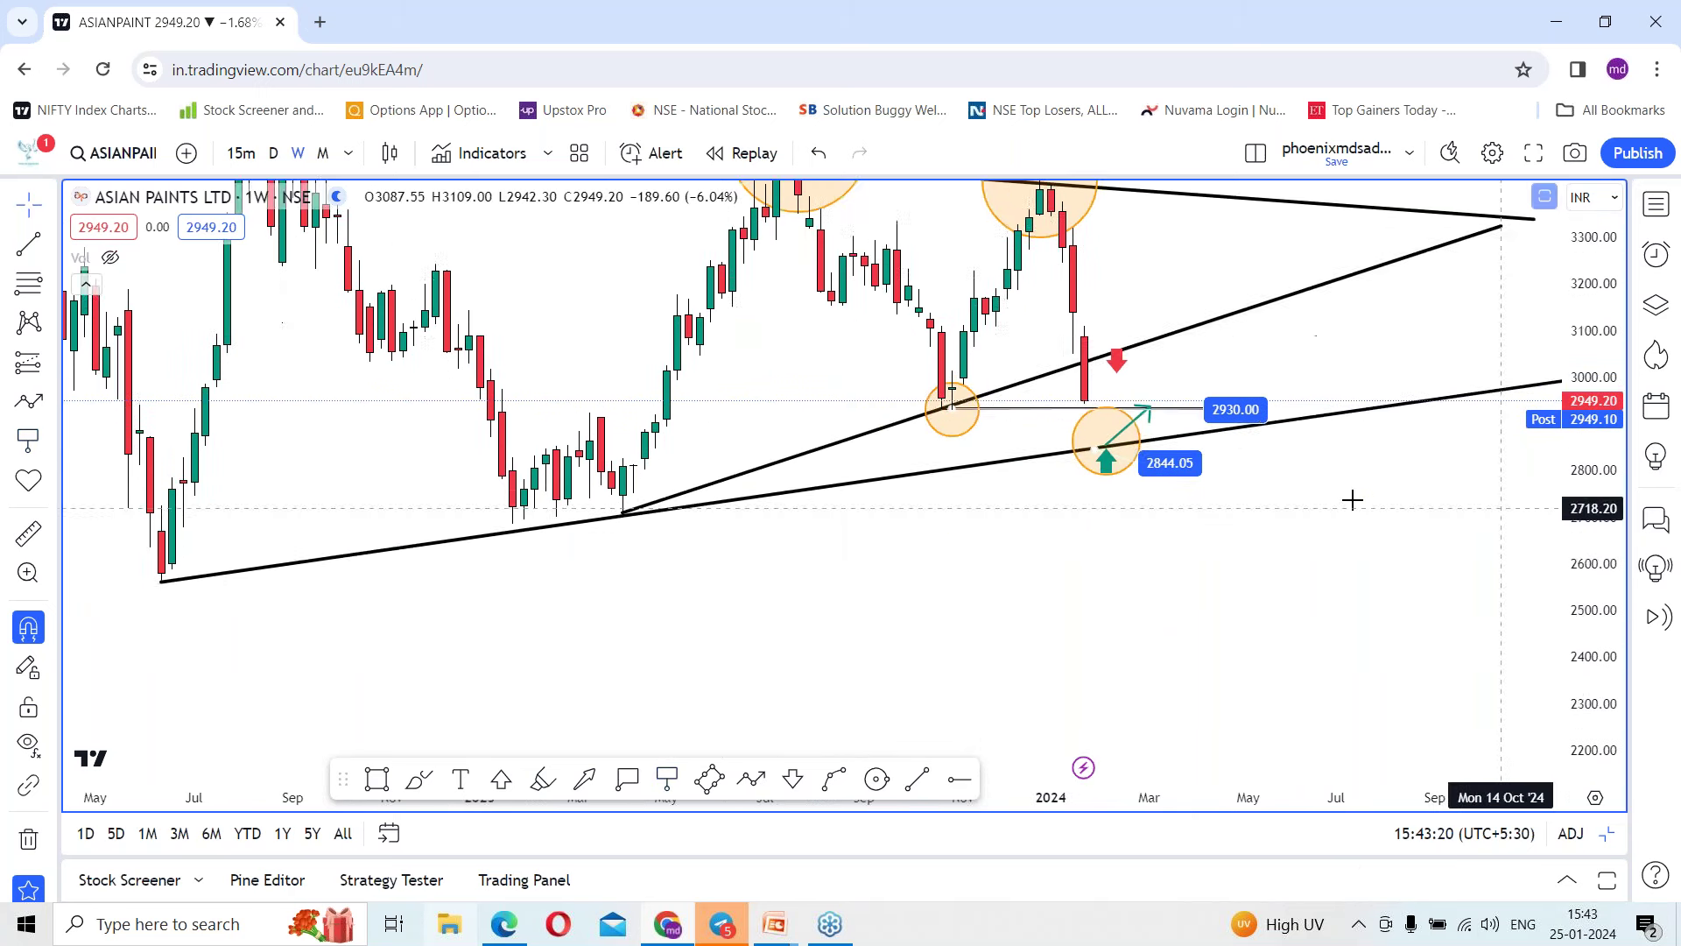
left_click_drag(1354, 553, 1378, 653)
scroll(1296, 590, "up", 4)
left_click_drag(1295, 590, 1202, 612)
left_click(272, 152)
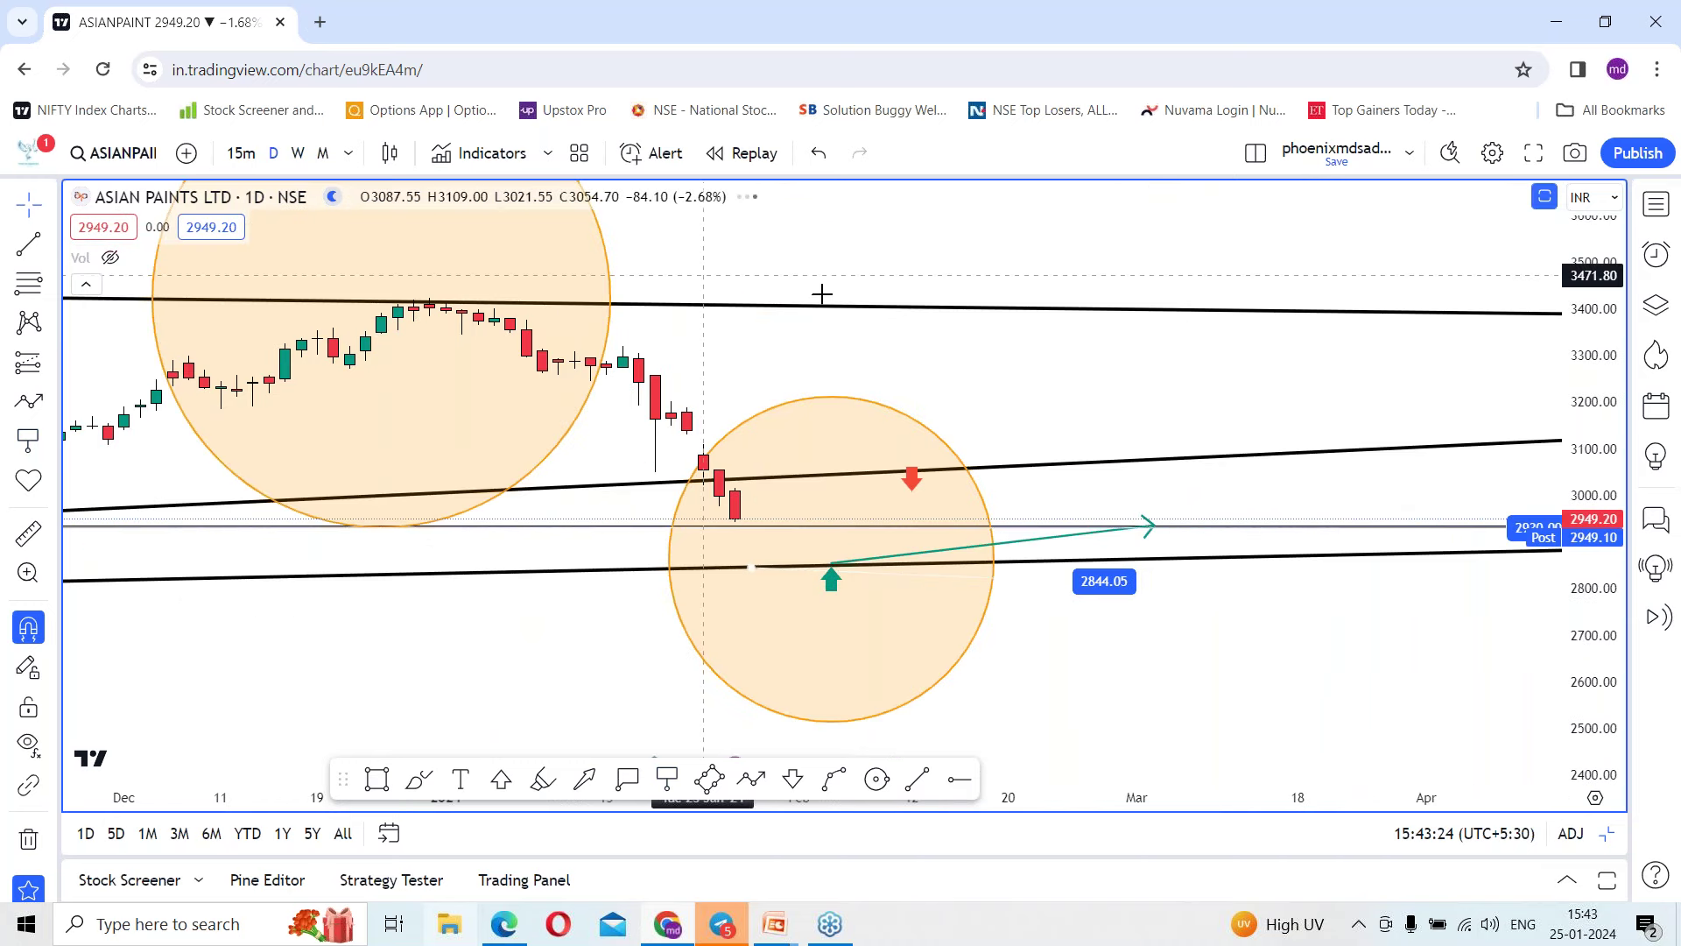
scroll(1058, 458, "down", 5)
left_click_drag(1572, 558, 1571, 594)
scroll(1474, 608, "down", 1)
left_click_drag(1371, 629, 1100, 622)
scroll(1100, 623, "down", 2)
left_click_drag(1569, 595, 1564, 491)
left_click_drag(1351, 656, 1330, 668)
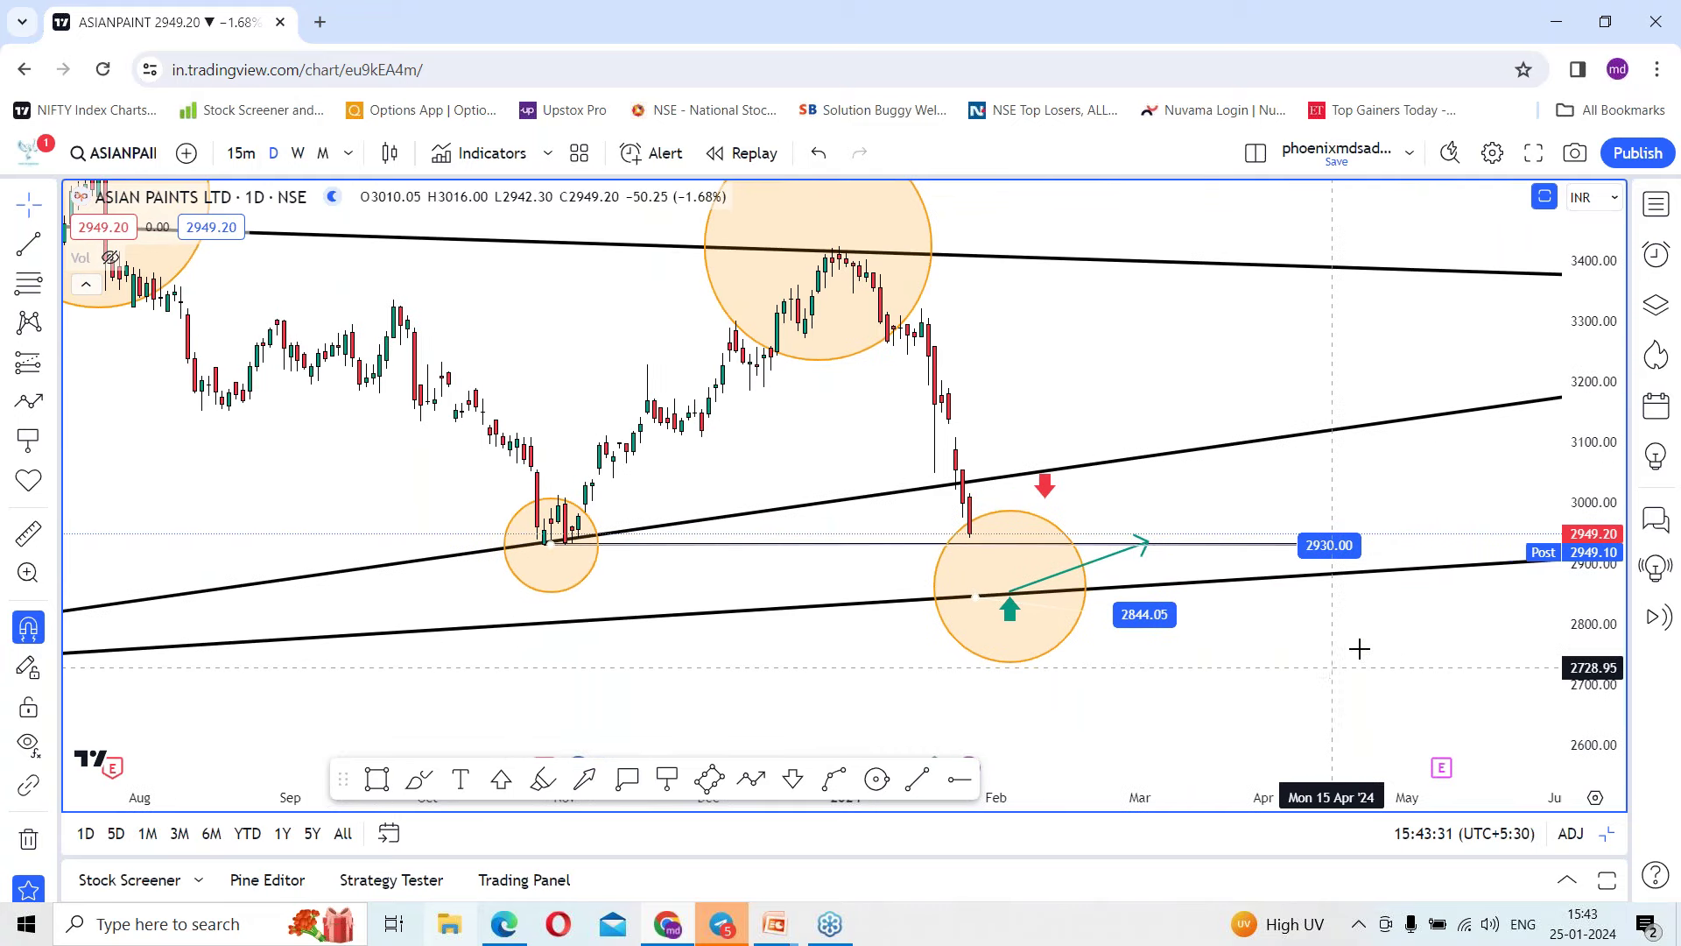
left_click_drag(1576, 368, 1576, 457)
left_click_drag(1346, 668, 1317, 698)
Draw a path arrow from the January 2024 high down to the 2930 support line and back up to the steeper rising trendline.
left_click(751, 778)
left_click(817, 321)
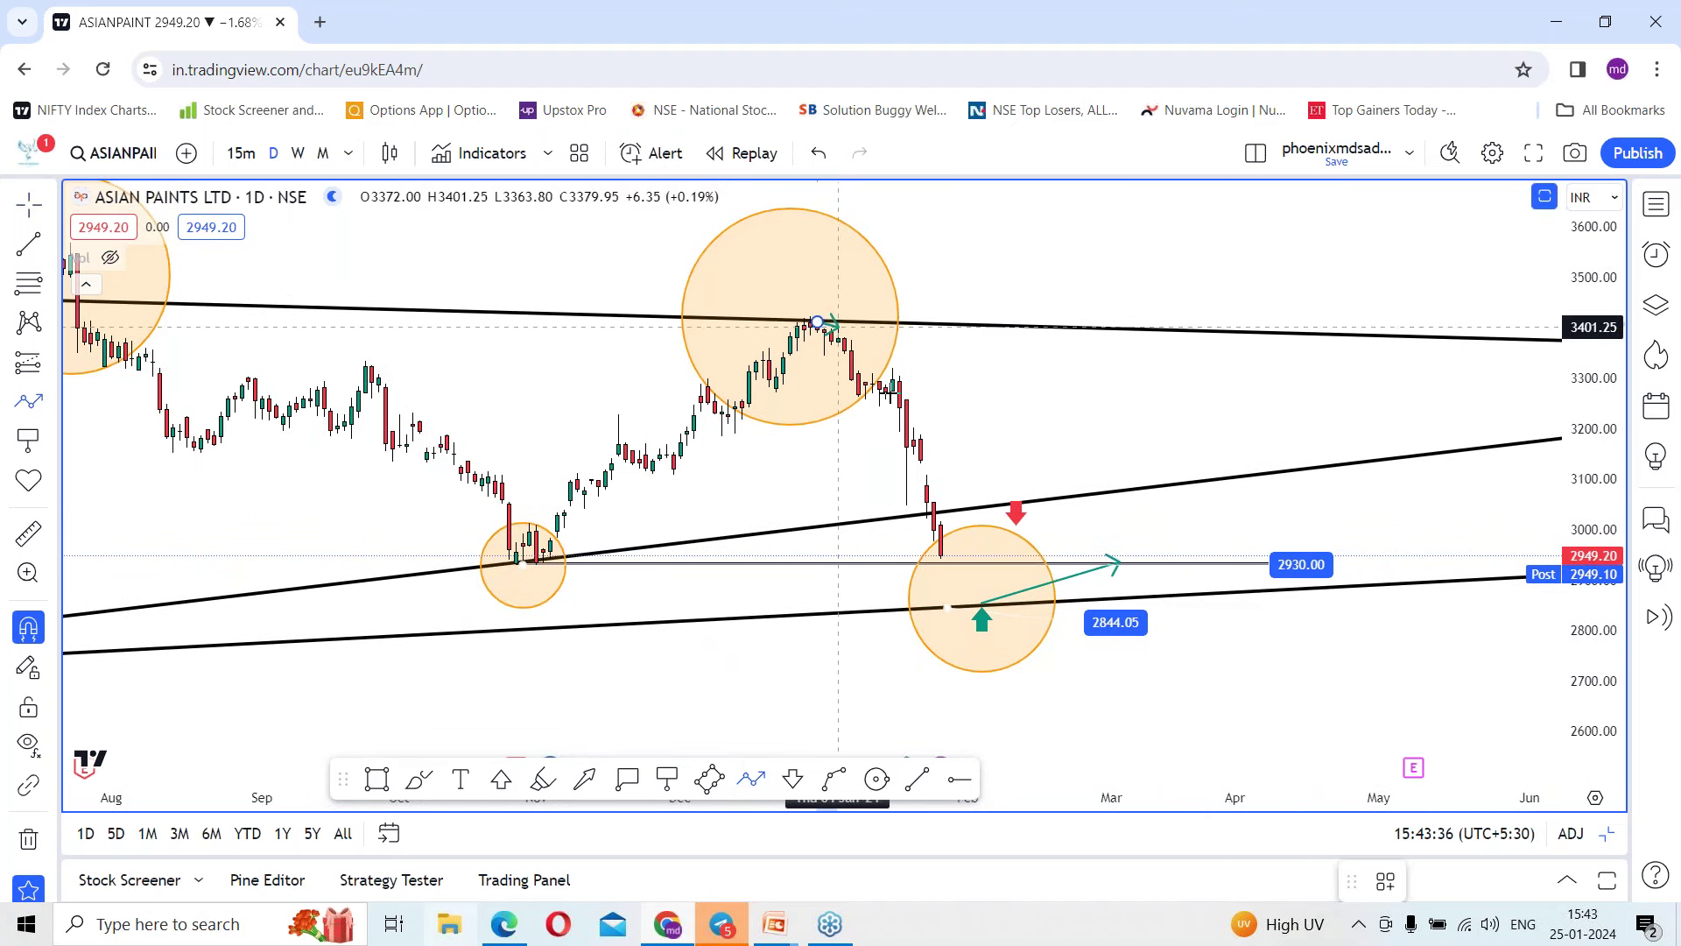
left_click(954, 561)
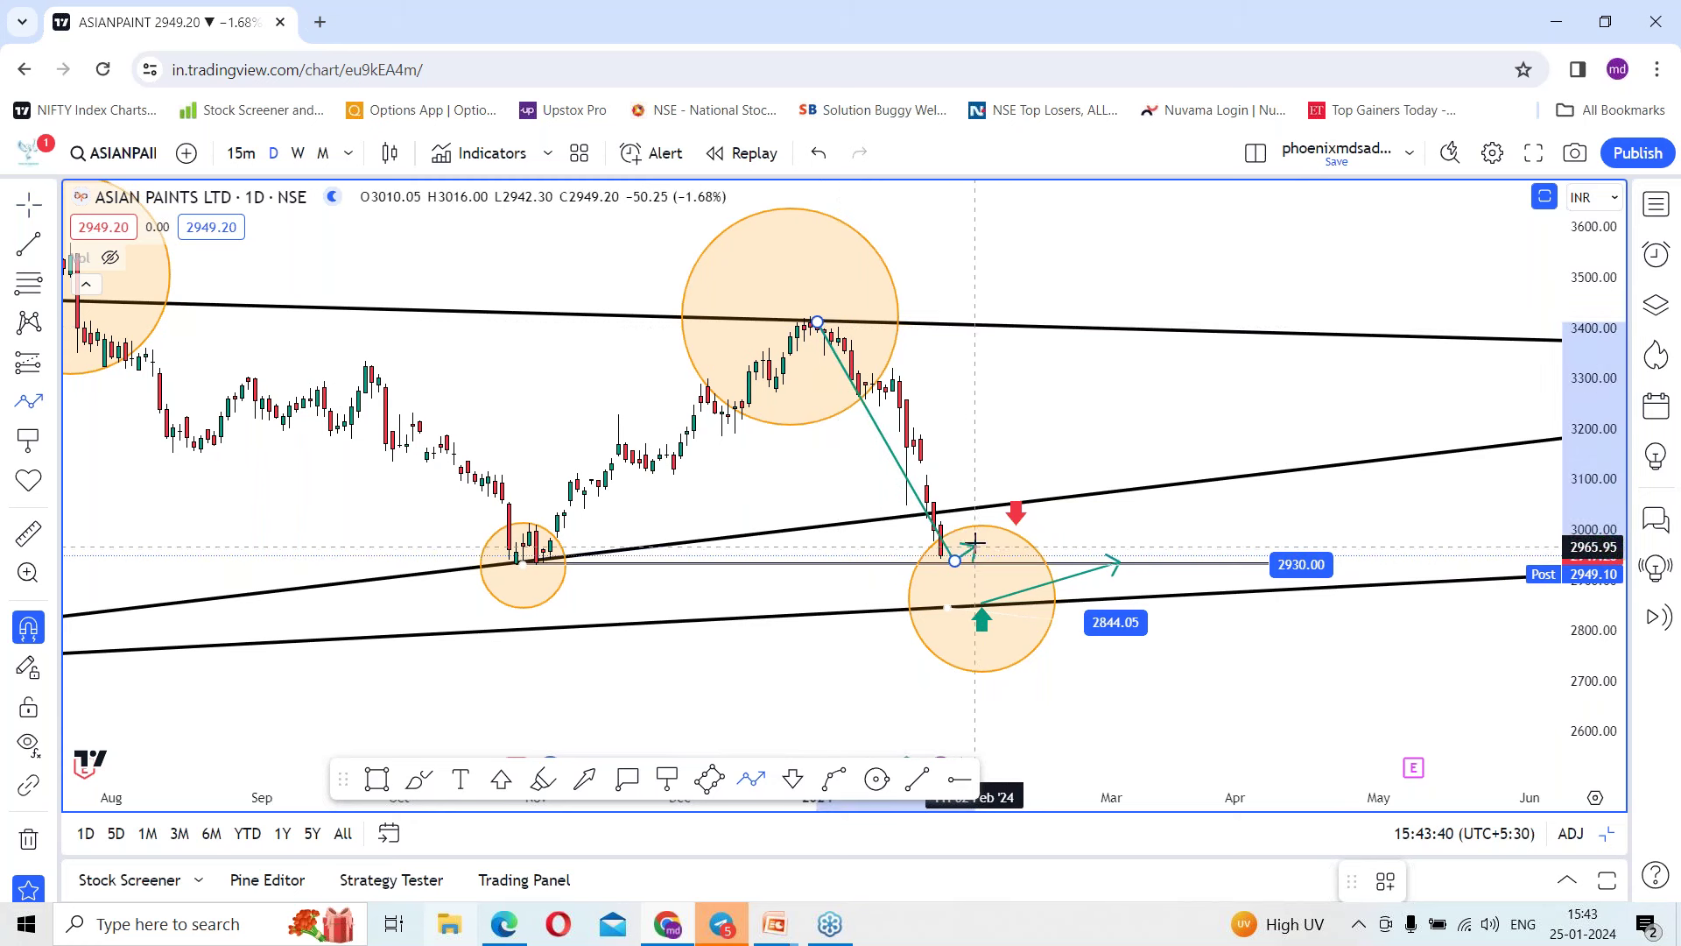
left_click(996, 507)
left_click(996, 507)
left_click(1112, 495)
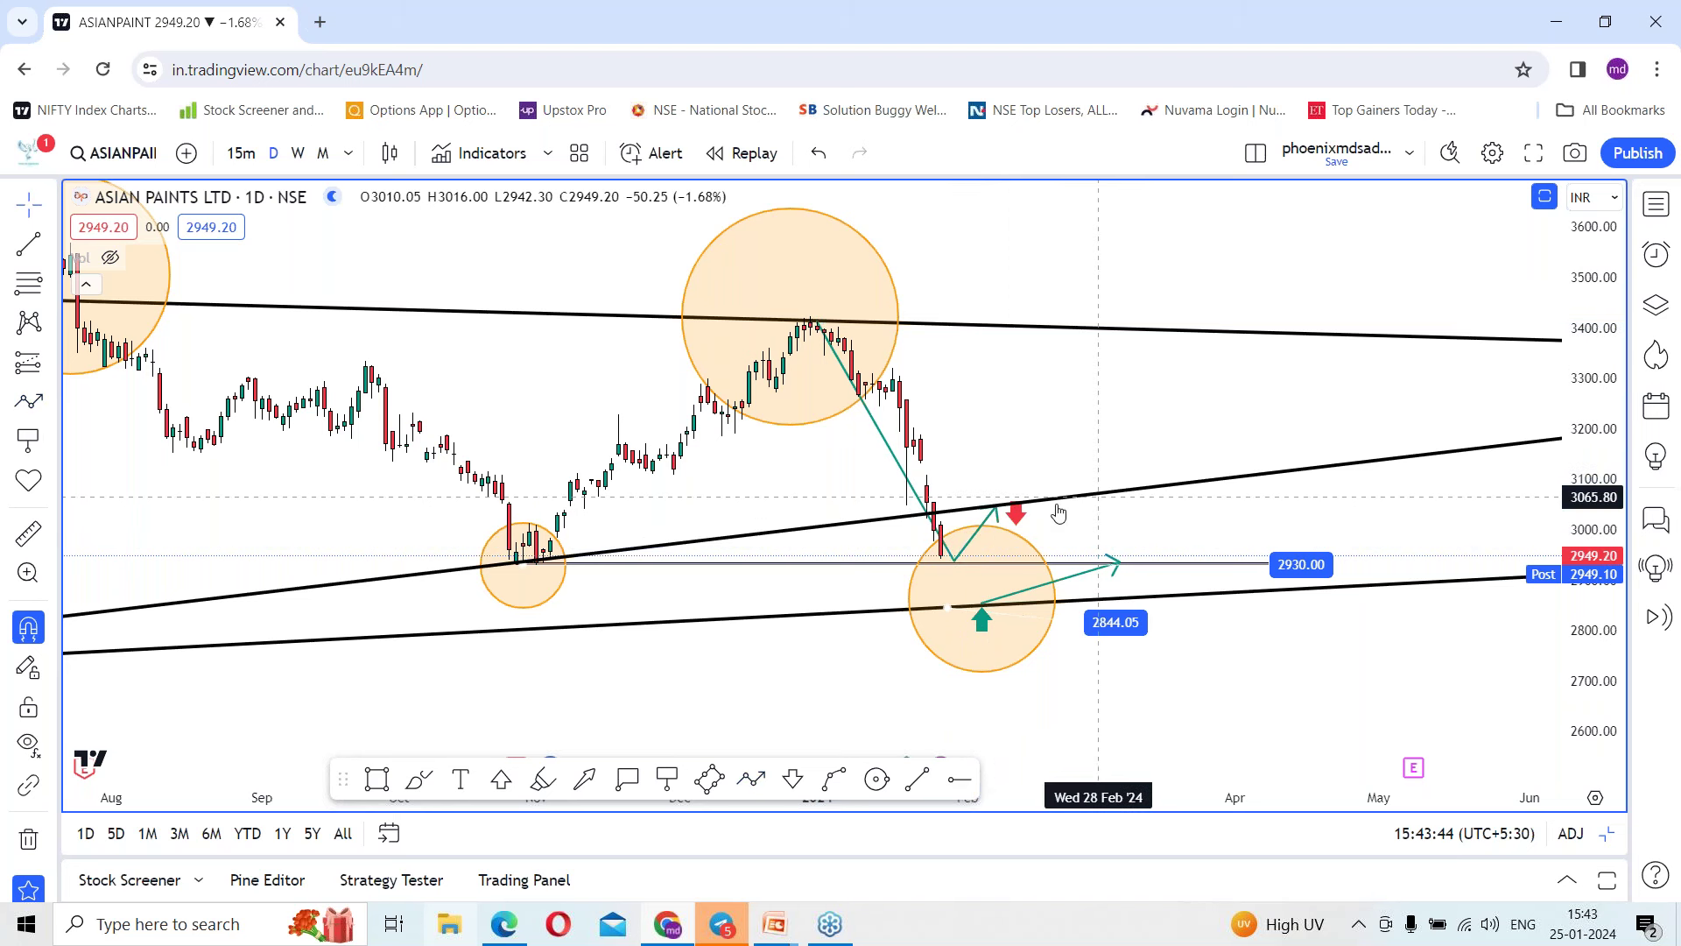
Circle the retest point on the steeper rising trendline, just above the red down arrow.
left_click(876, 778)
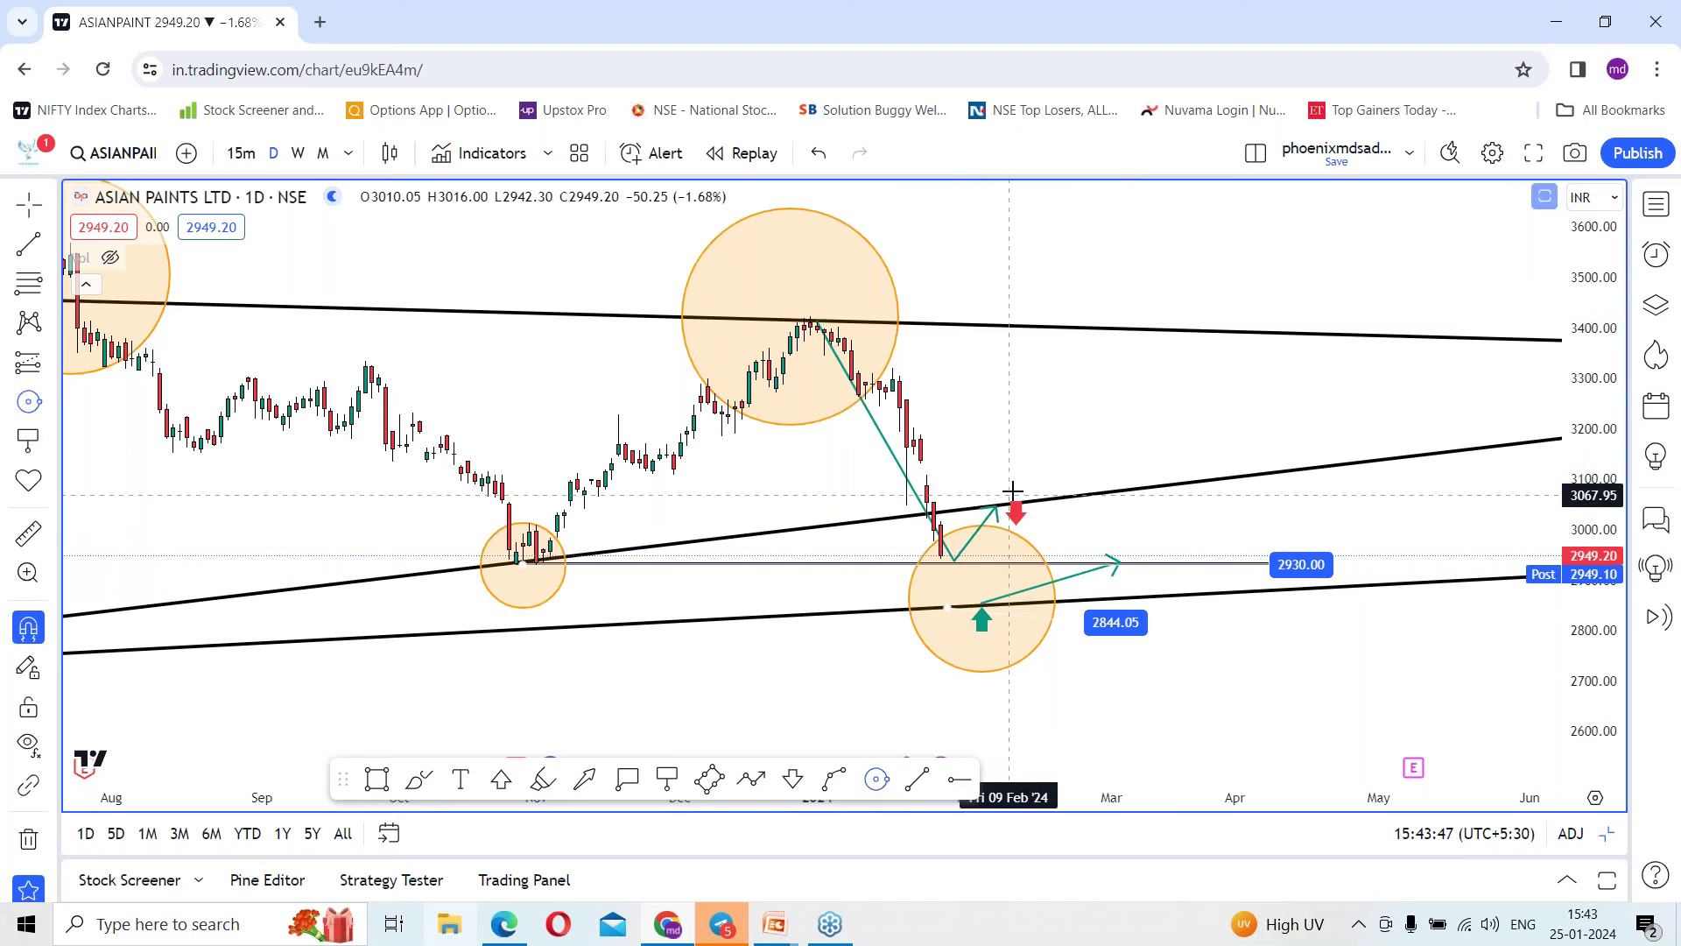
left_click(1015, 498)
left_click(1037, 522)
left_click(1119, 533)
Draw a zigzag path arrow from the circled retest point to the 2930 line, slightly up, and down to the lower support trendline at about 2866.
left_click(750, 778)
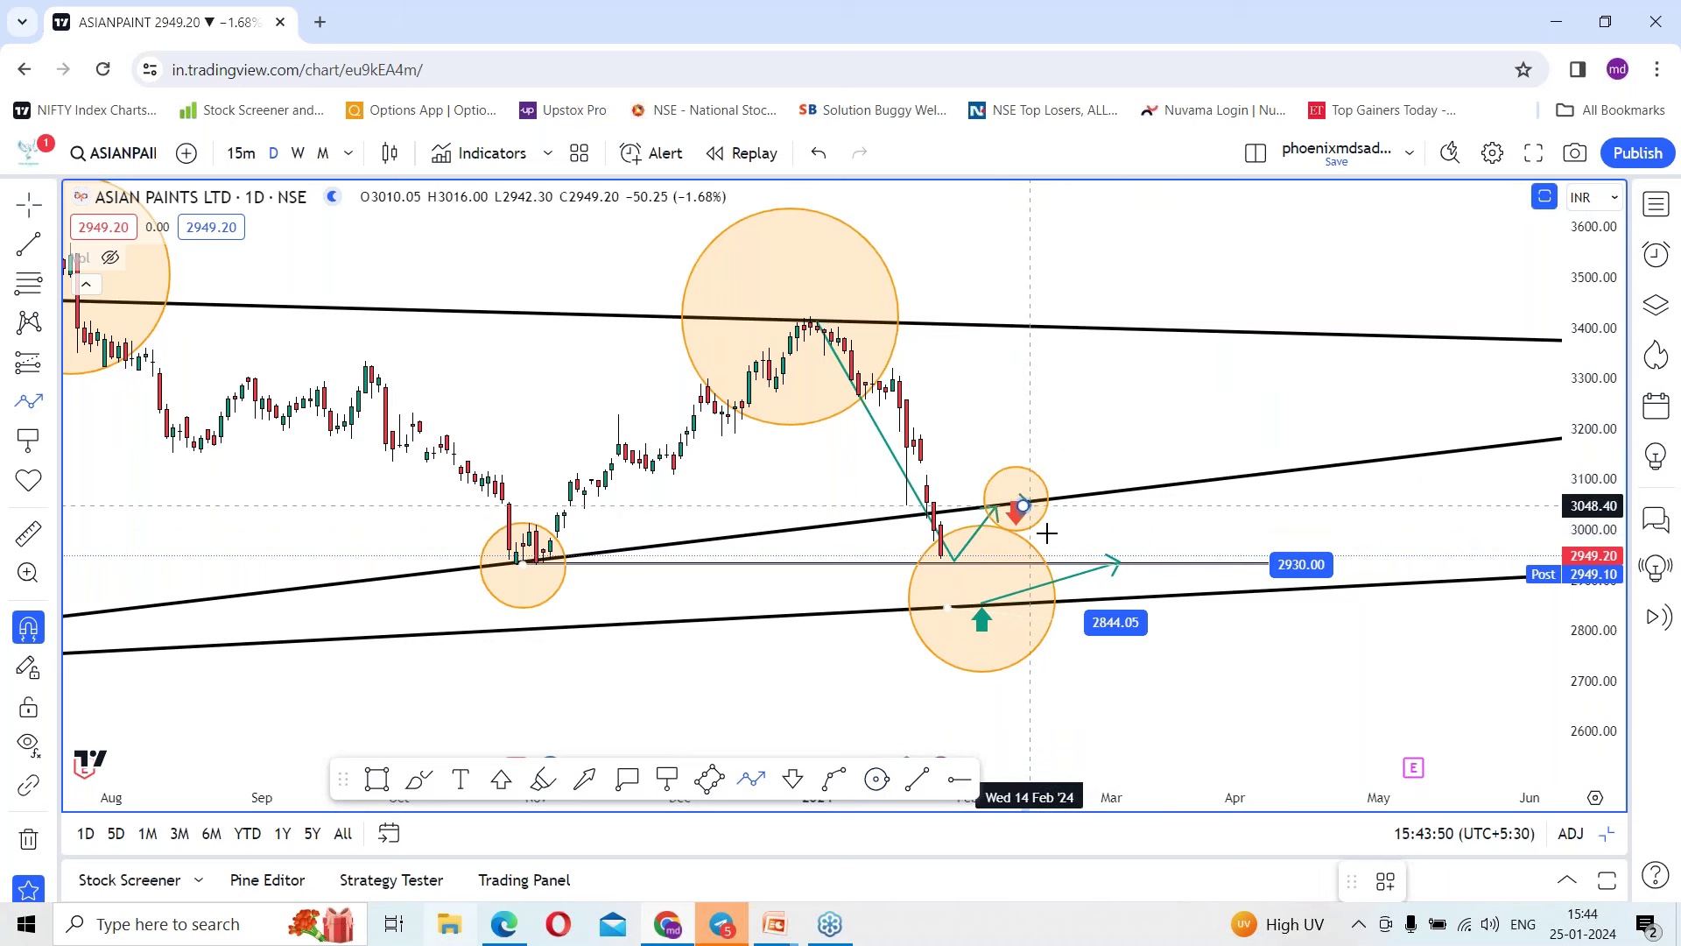
left_click(1022, 505)
left_click(1063, 562)
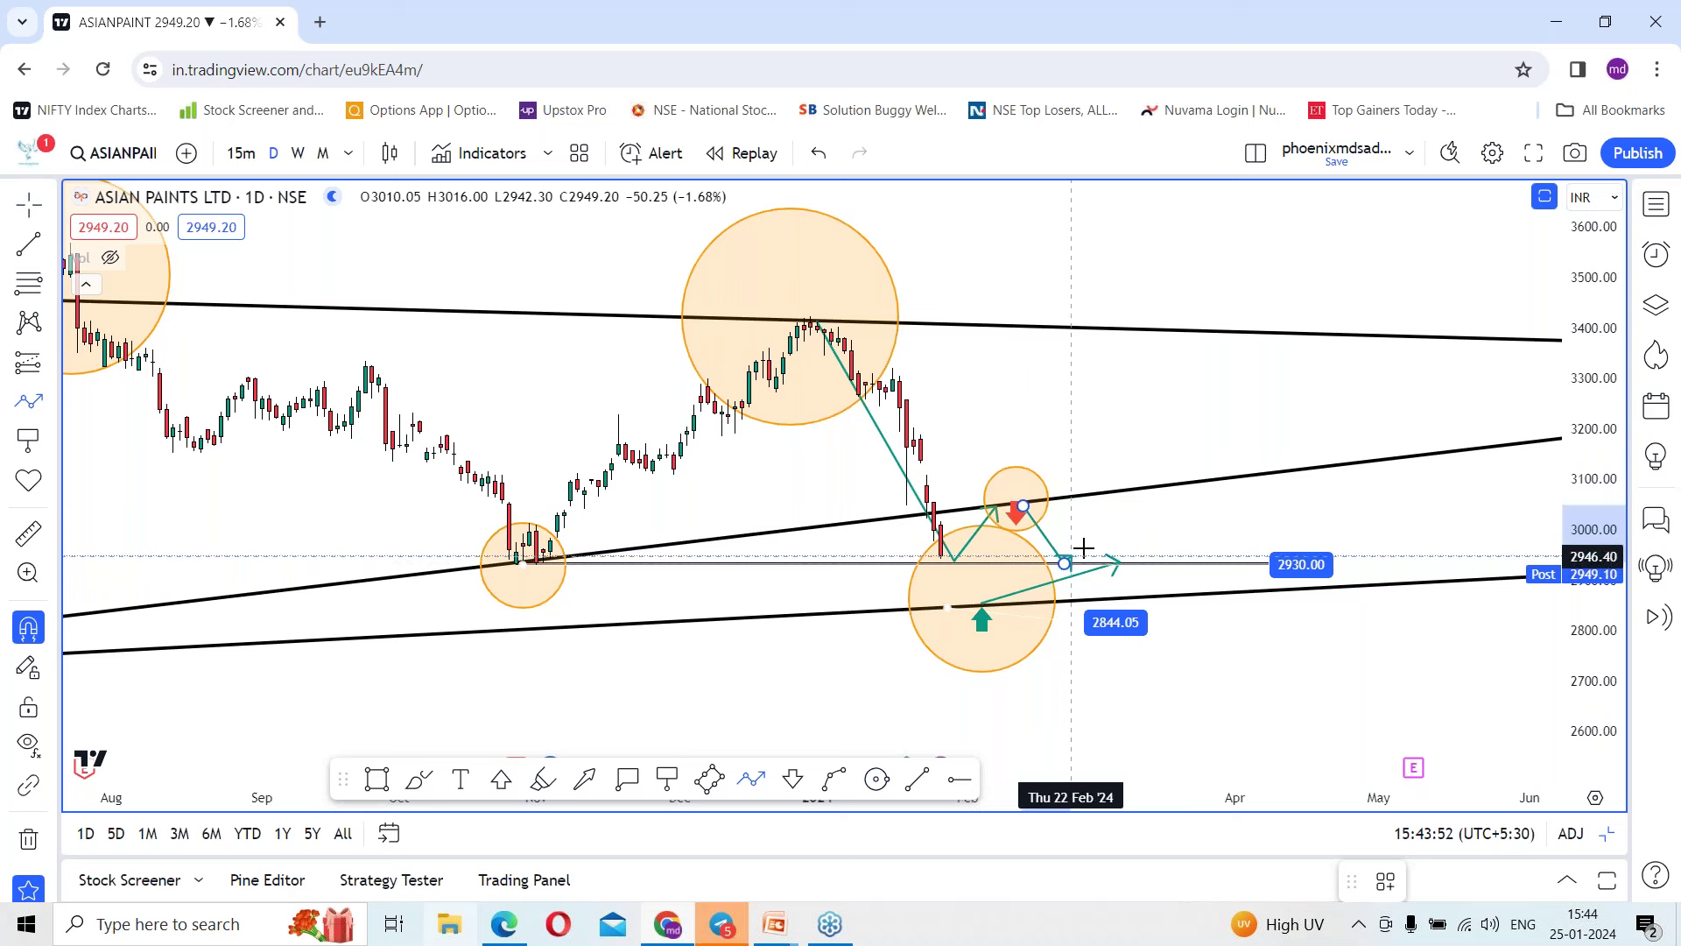
left_click(1085, 544)
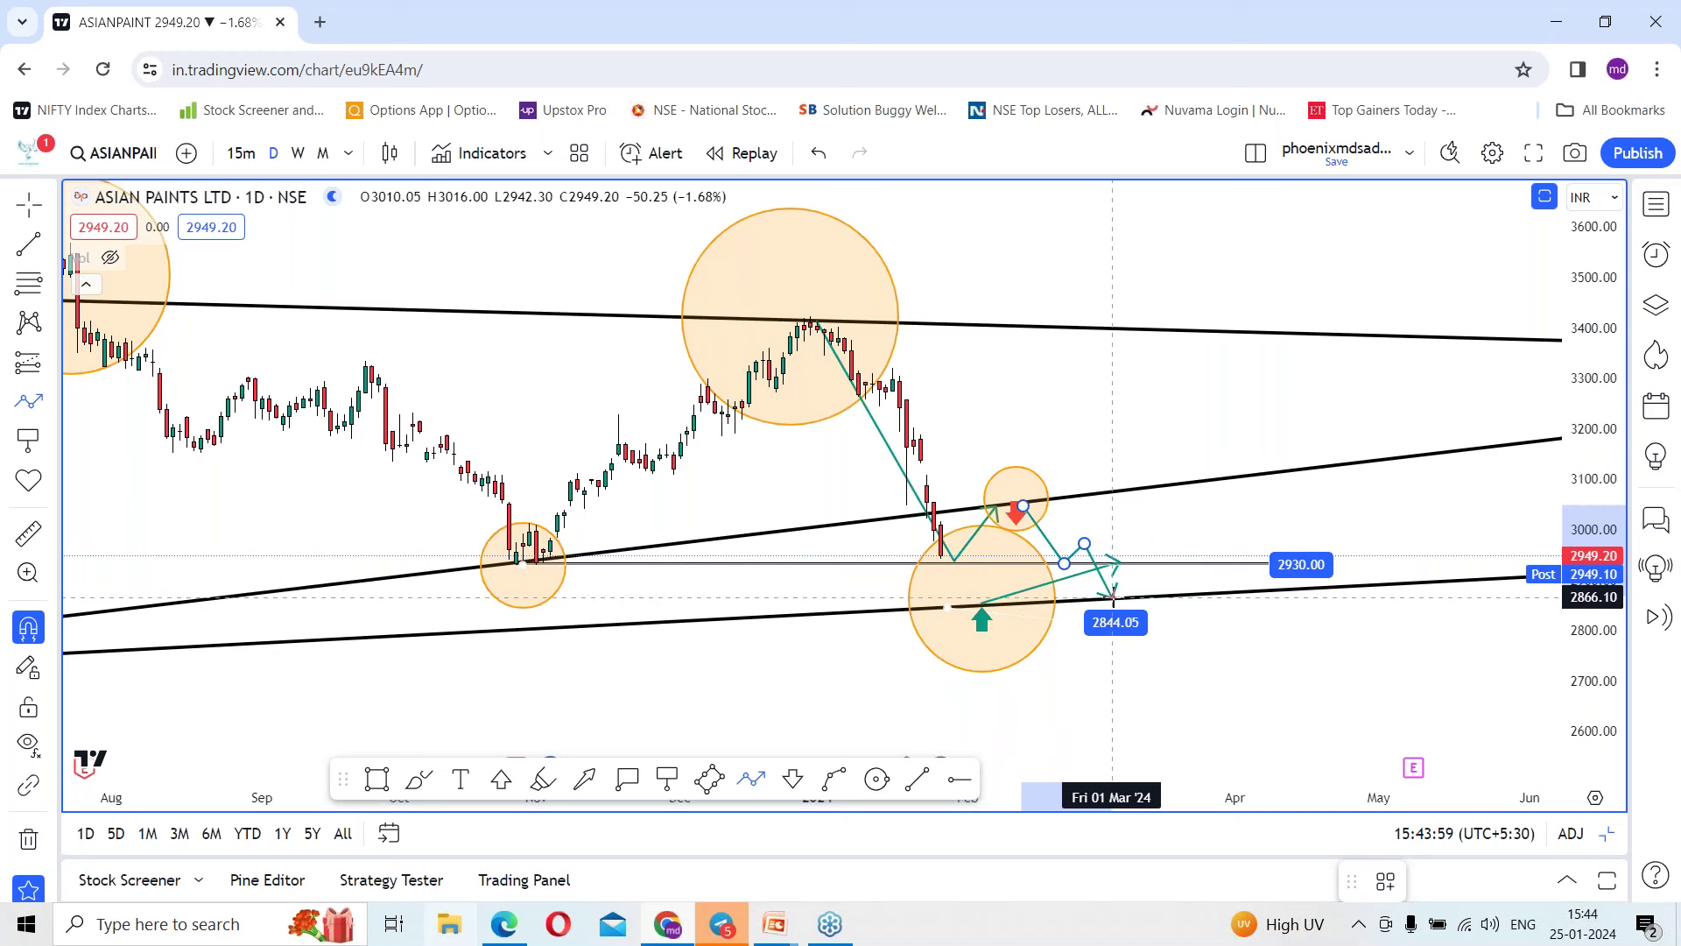
left_click(1113, 597)
left_click(1112, 597)
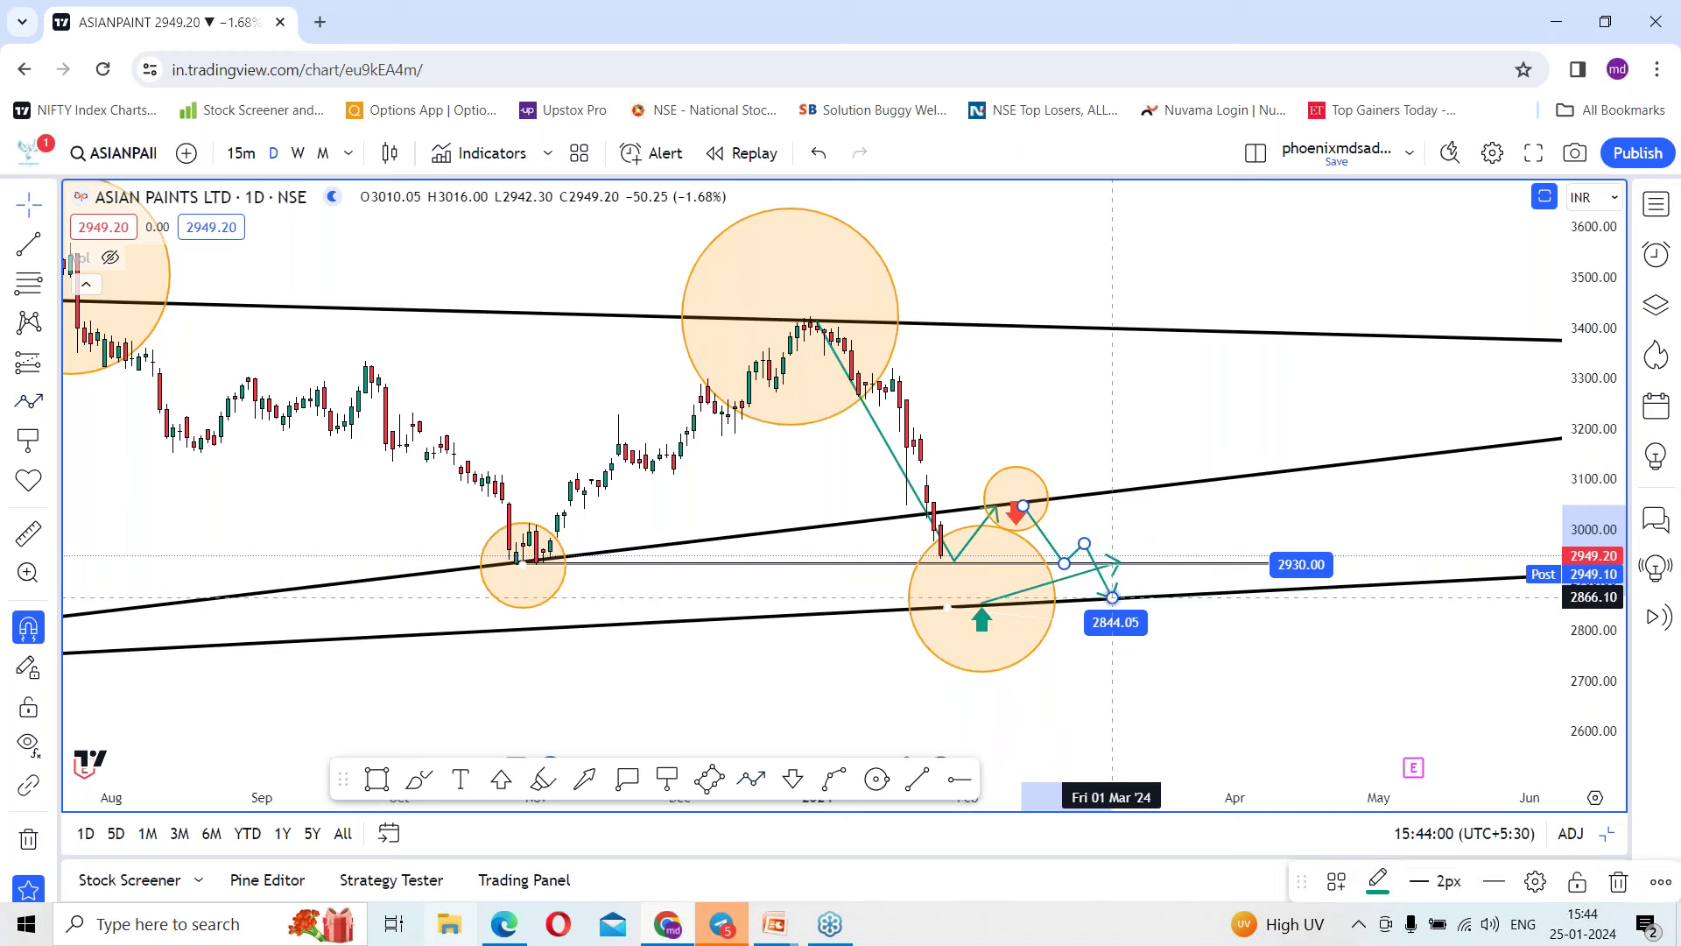
left_click(1241, 625)
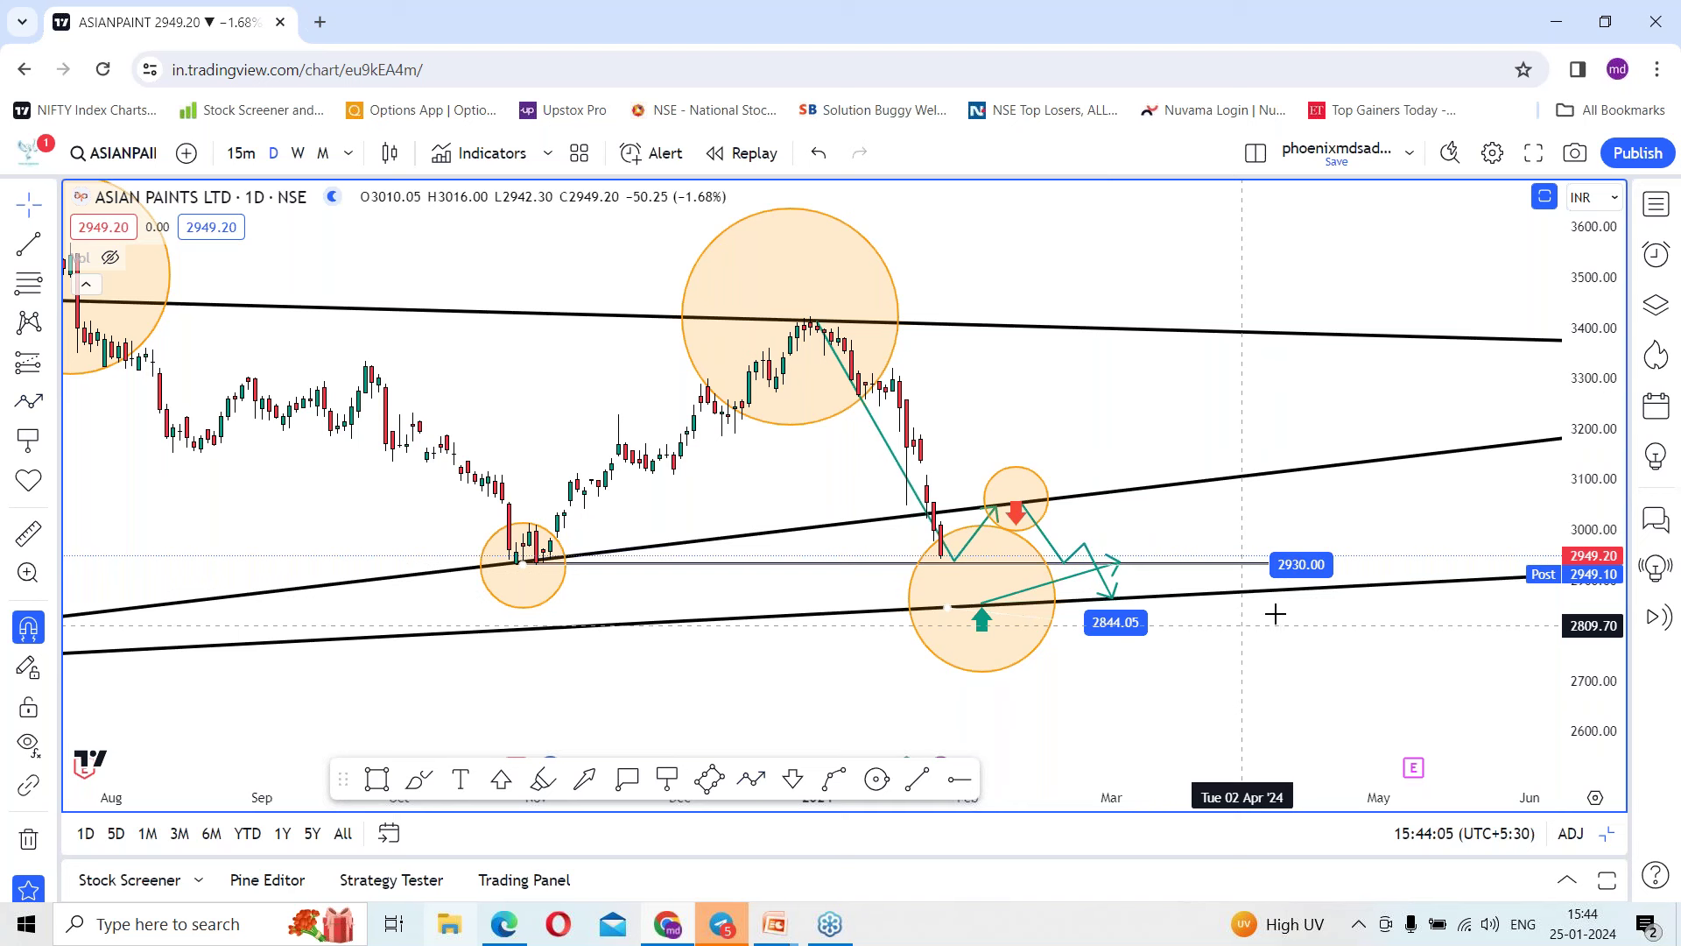
Place a green up arrow just above the steeper rising trendline, beside the circled retest point.
left_click(500, 778)
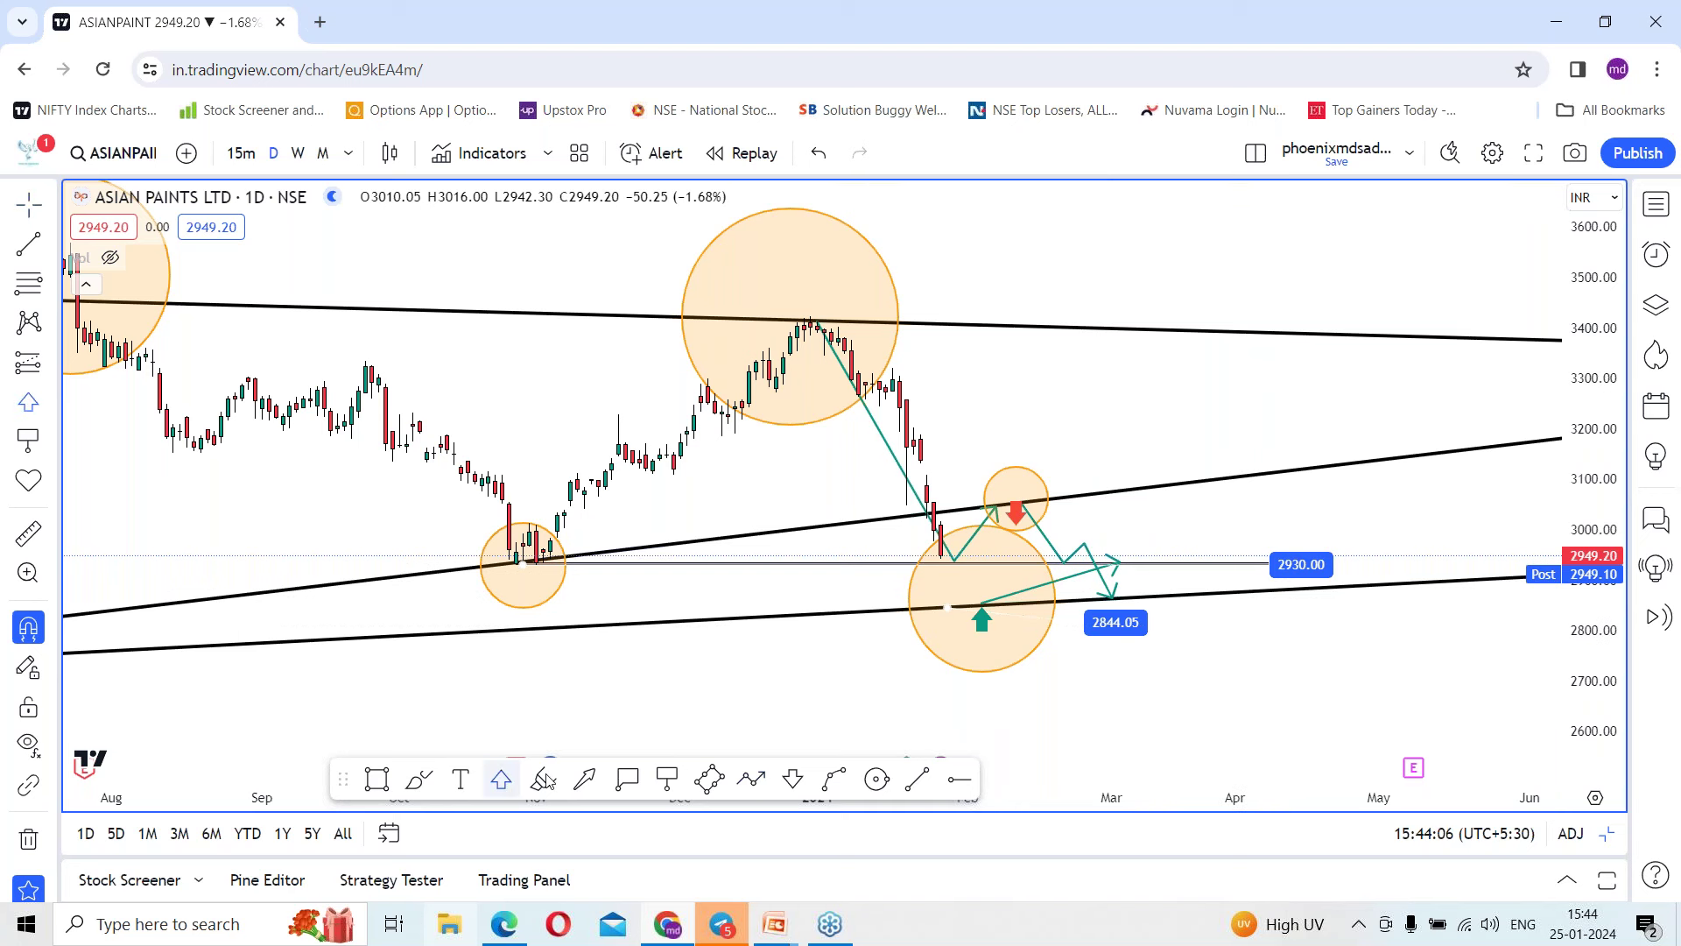
left_click(1091, 485)
left_click_drag(1090, 488, 1063, 486)
Draw a path arrow from the green up arrow above the steeper trendline up to the falling resistance trendline.
left_click(751, 778)
left_click(1065, 483)
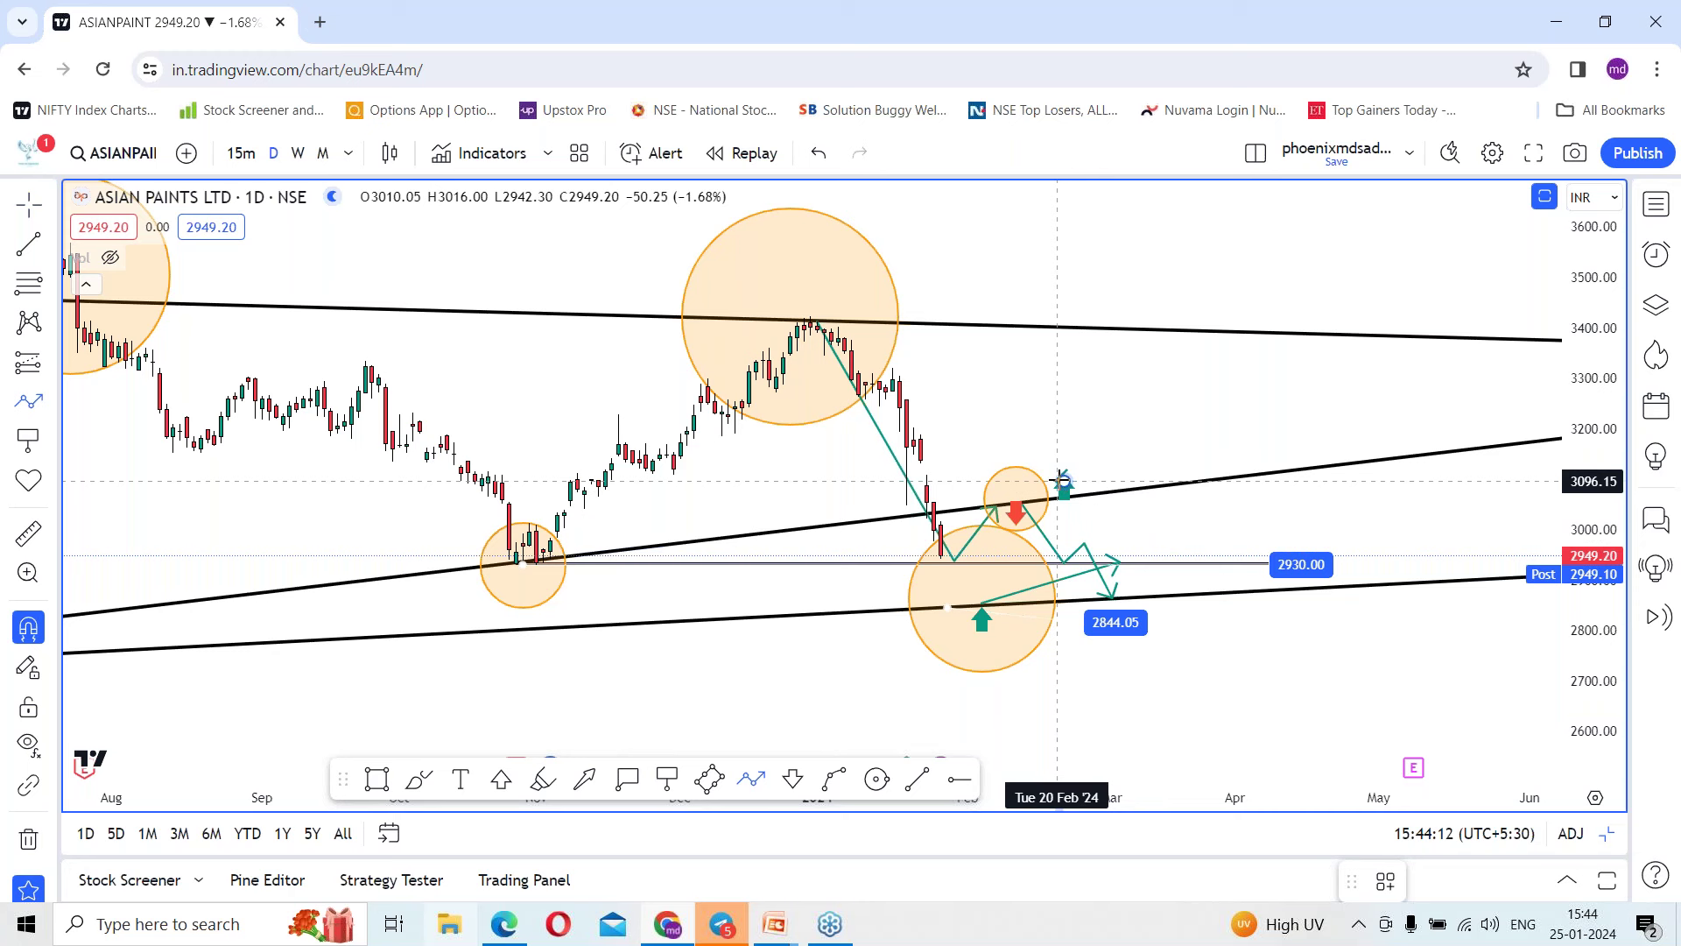
left_click(1160, 332)
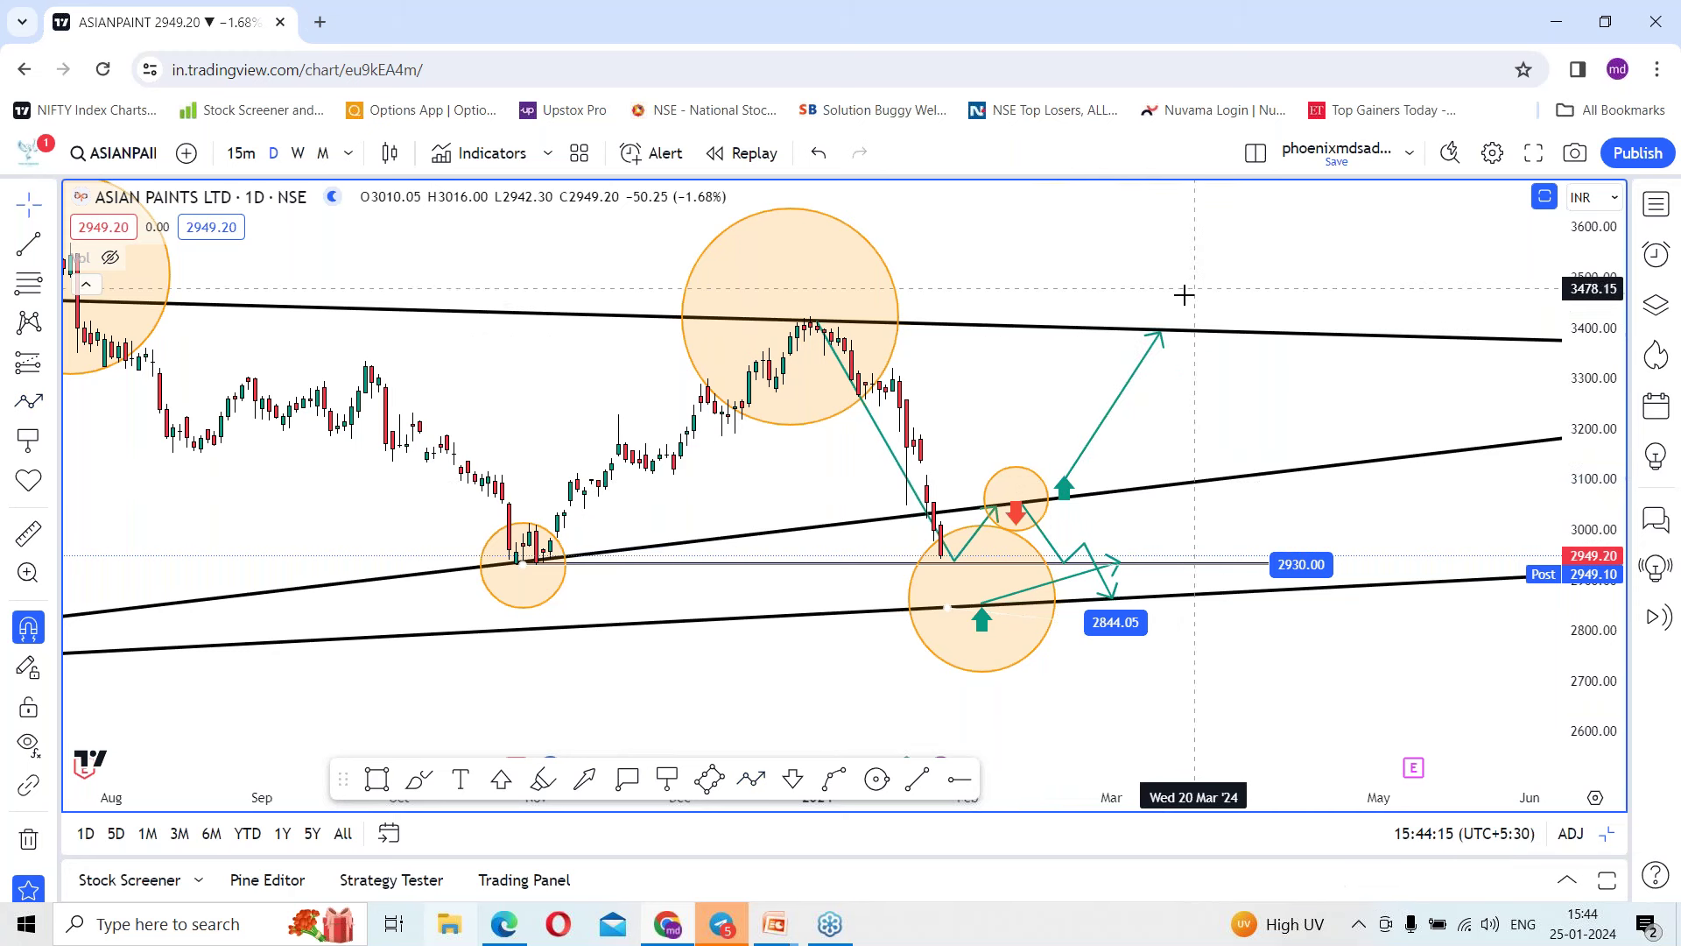
Return the chart to the weekly timeframe and review the triangle with the projected price paths.
left_click(299, 153)
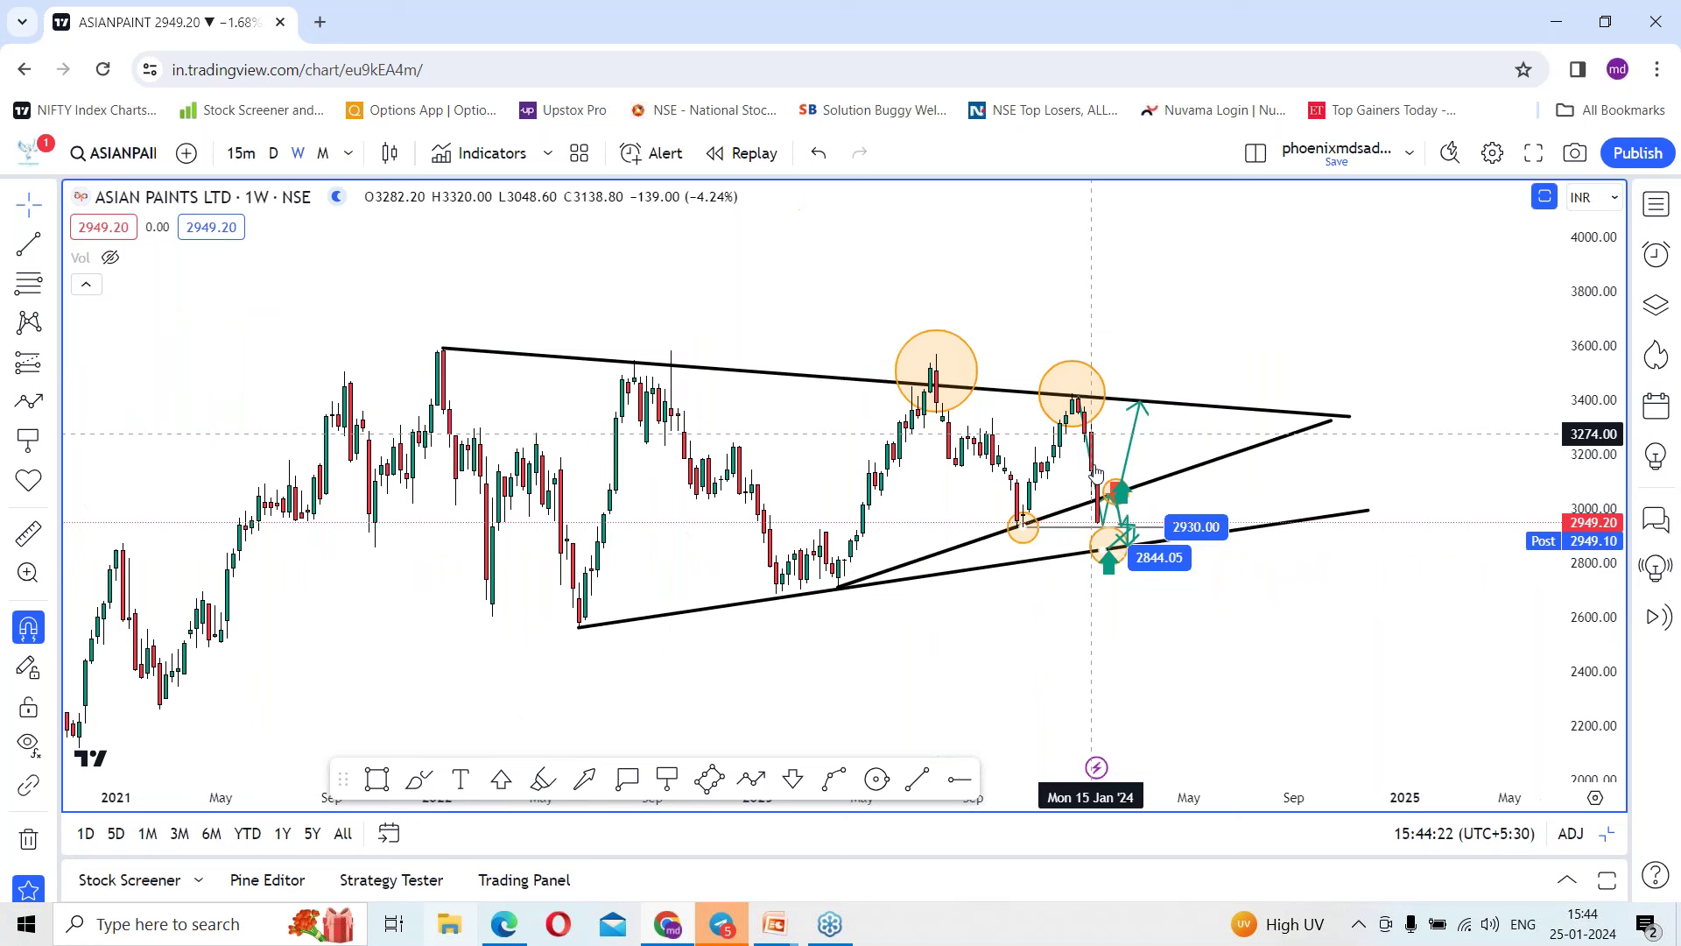
scroll(1103, 574, "up", 2)
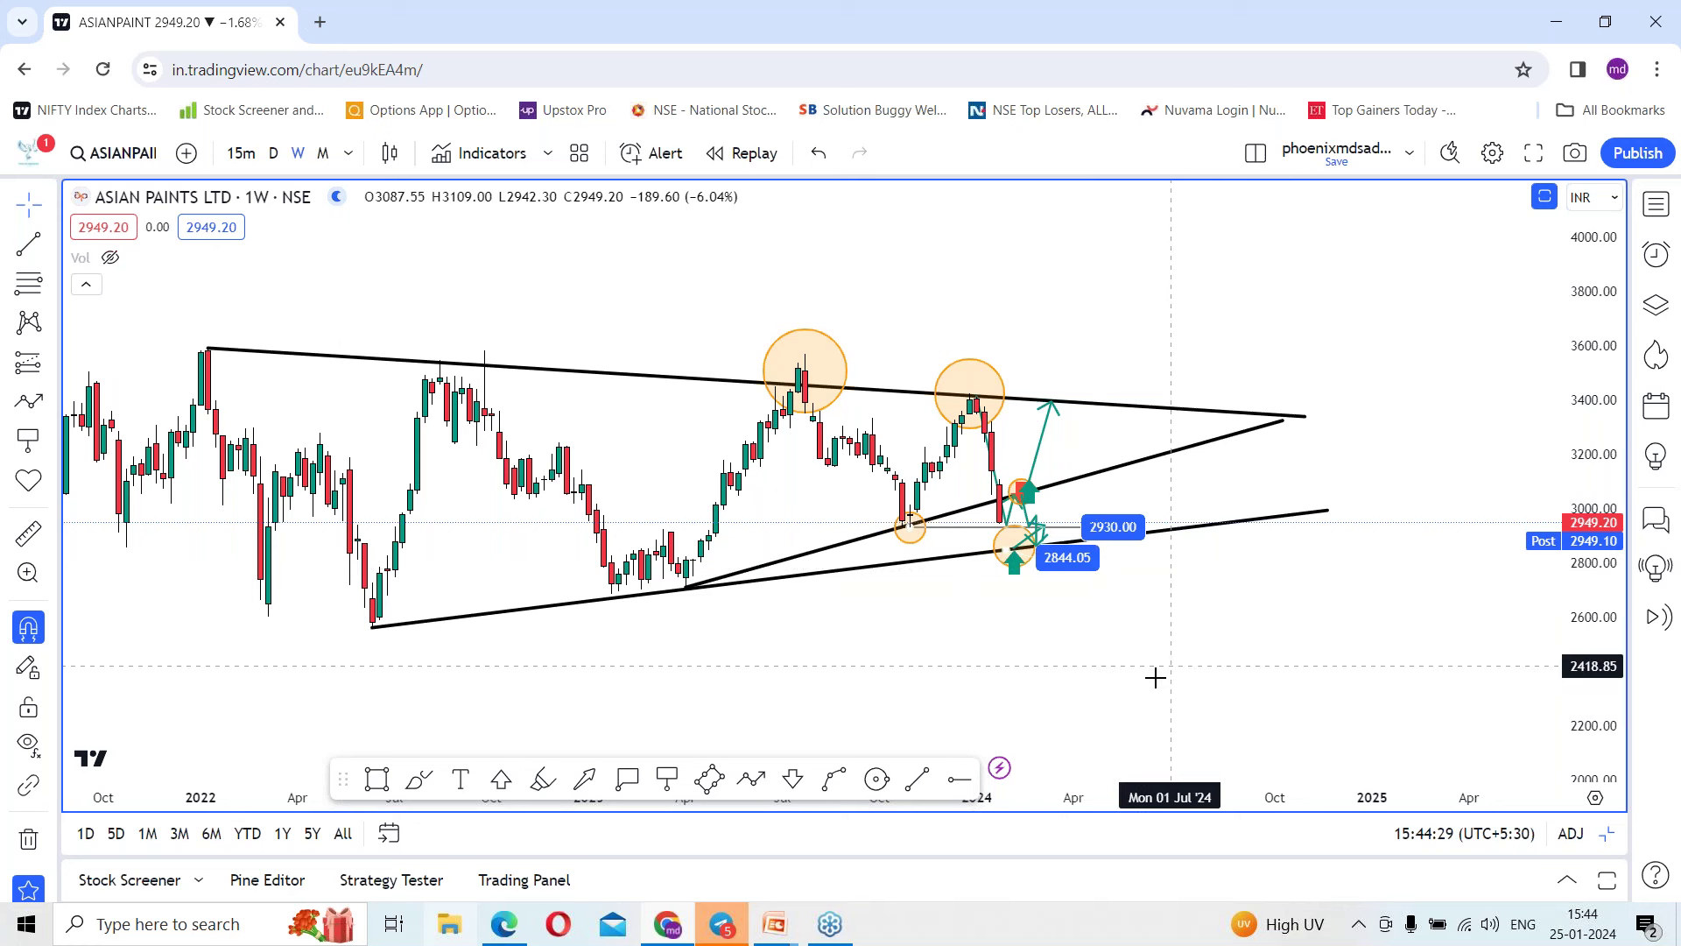
left_click_drag(1121, 691, 1206, 691)
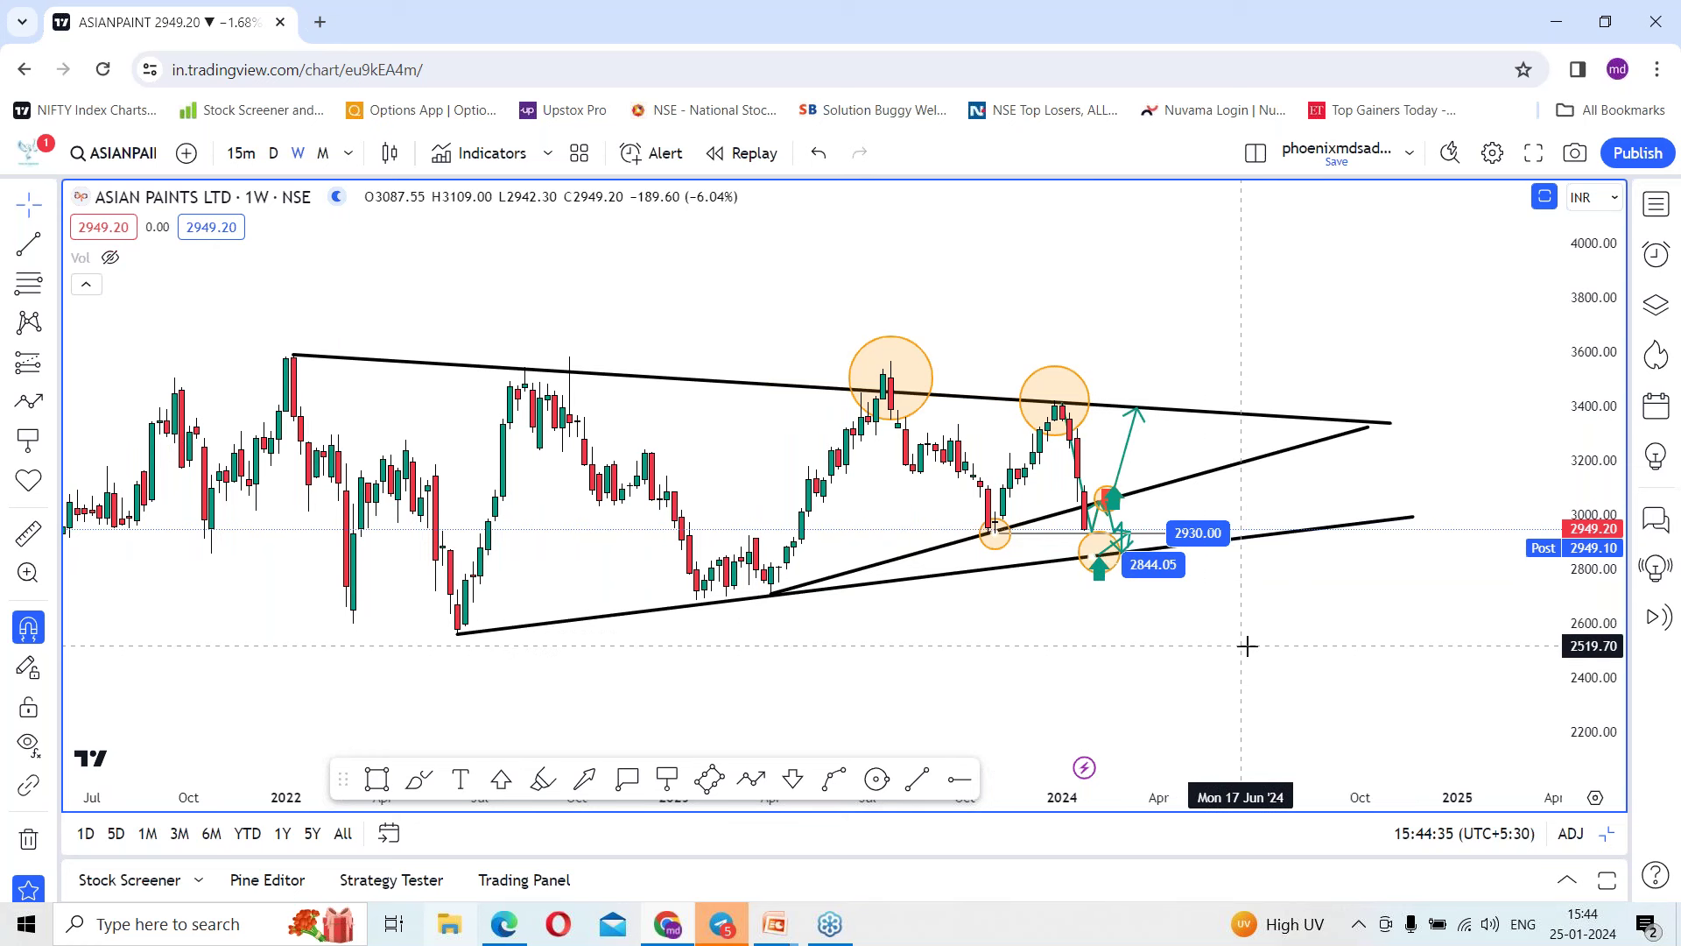
scroll(1247, 645, "up", 5)
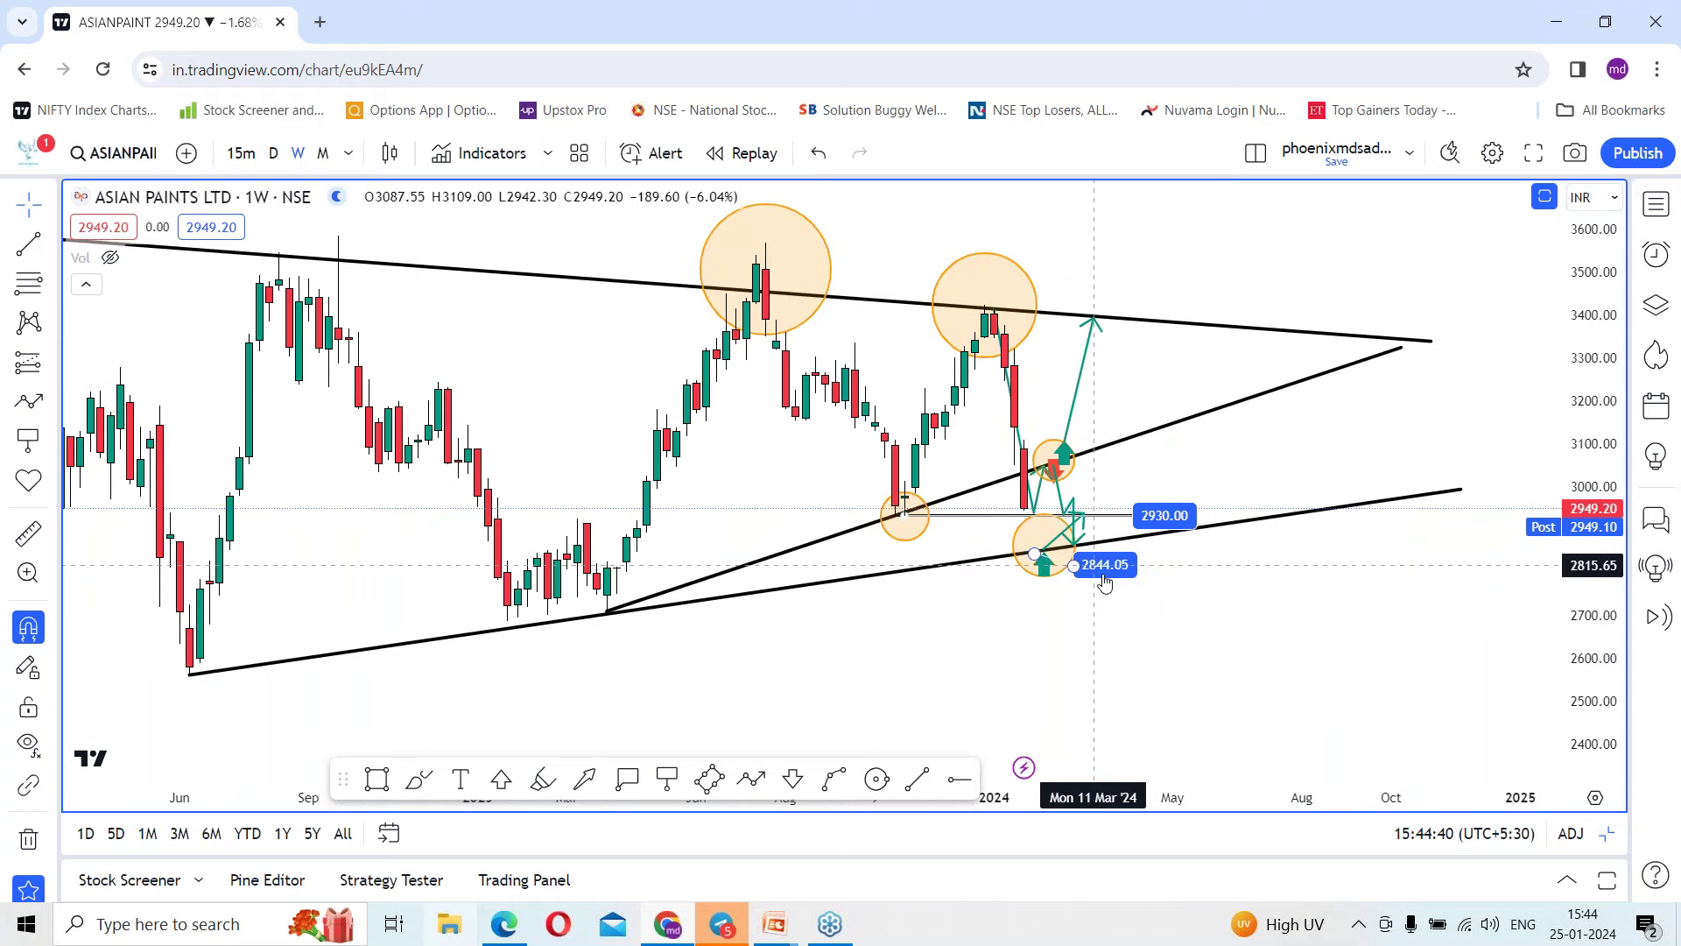
scroll(1105, 582, "down", 4)
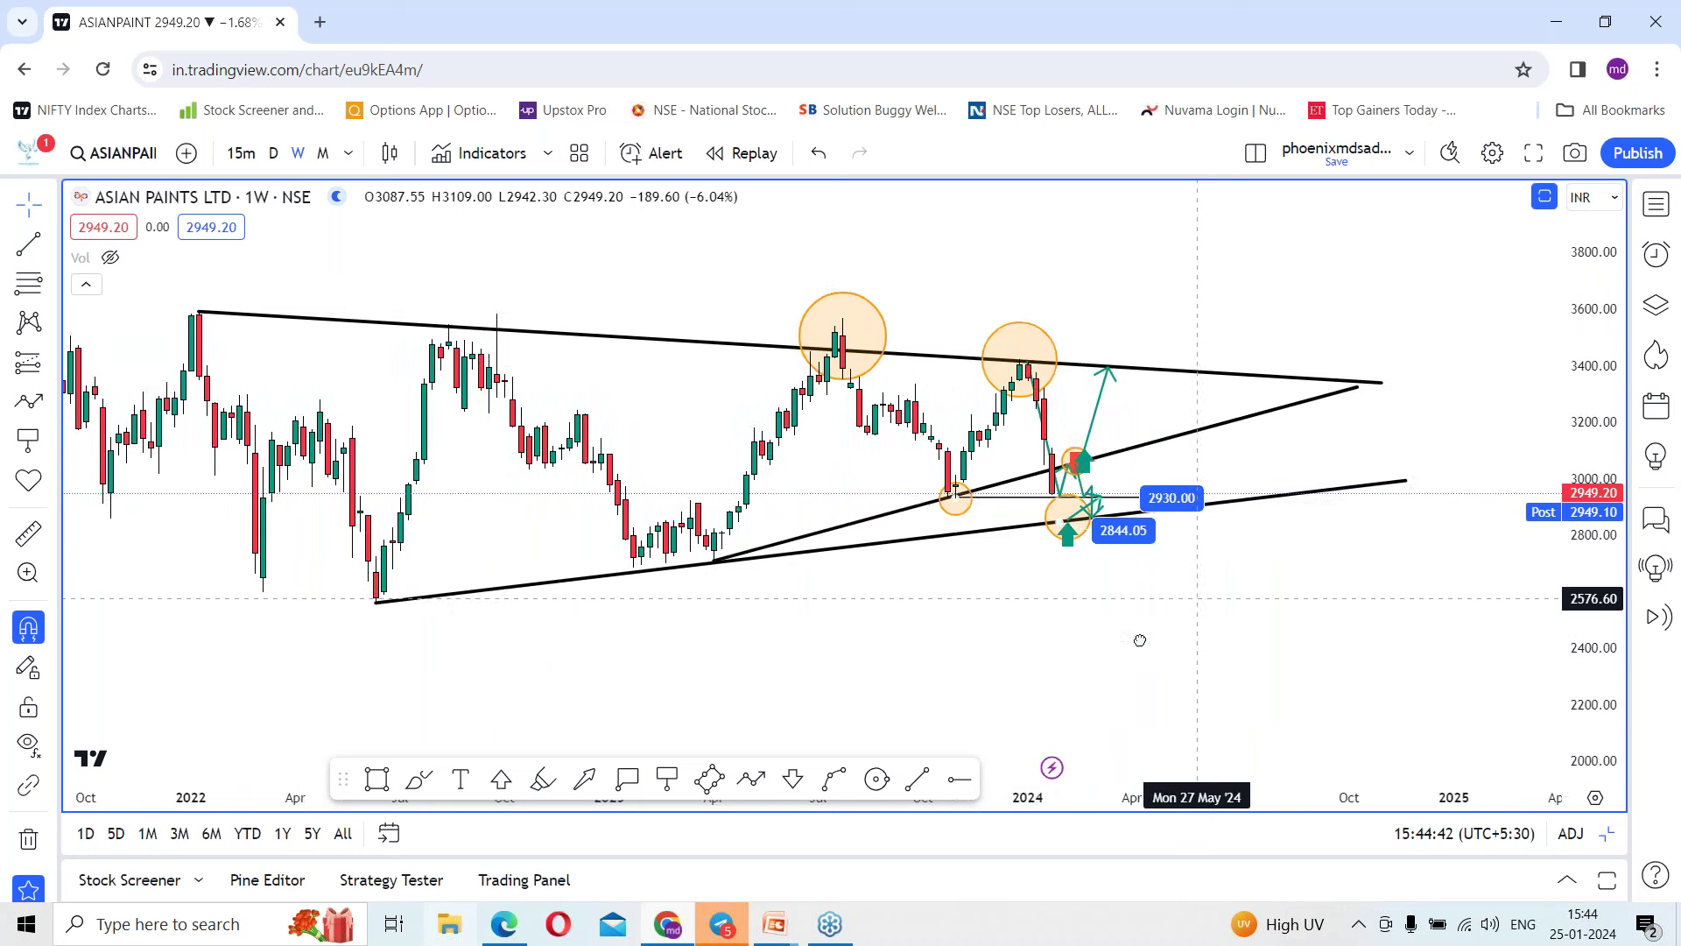
Circle the 2844.05 price label beside the lower support trendline.
left_click_drag(1140, 640, 1135, 640)
left_click(875, 778)
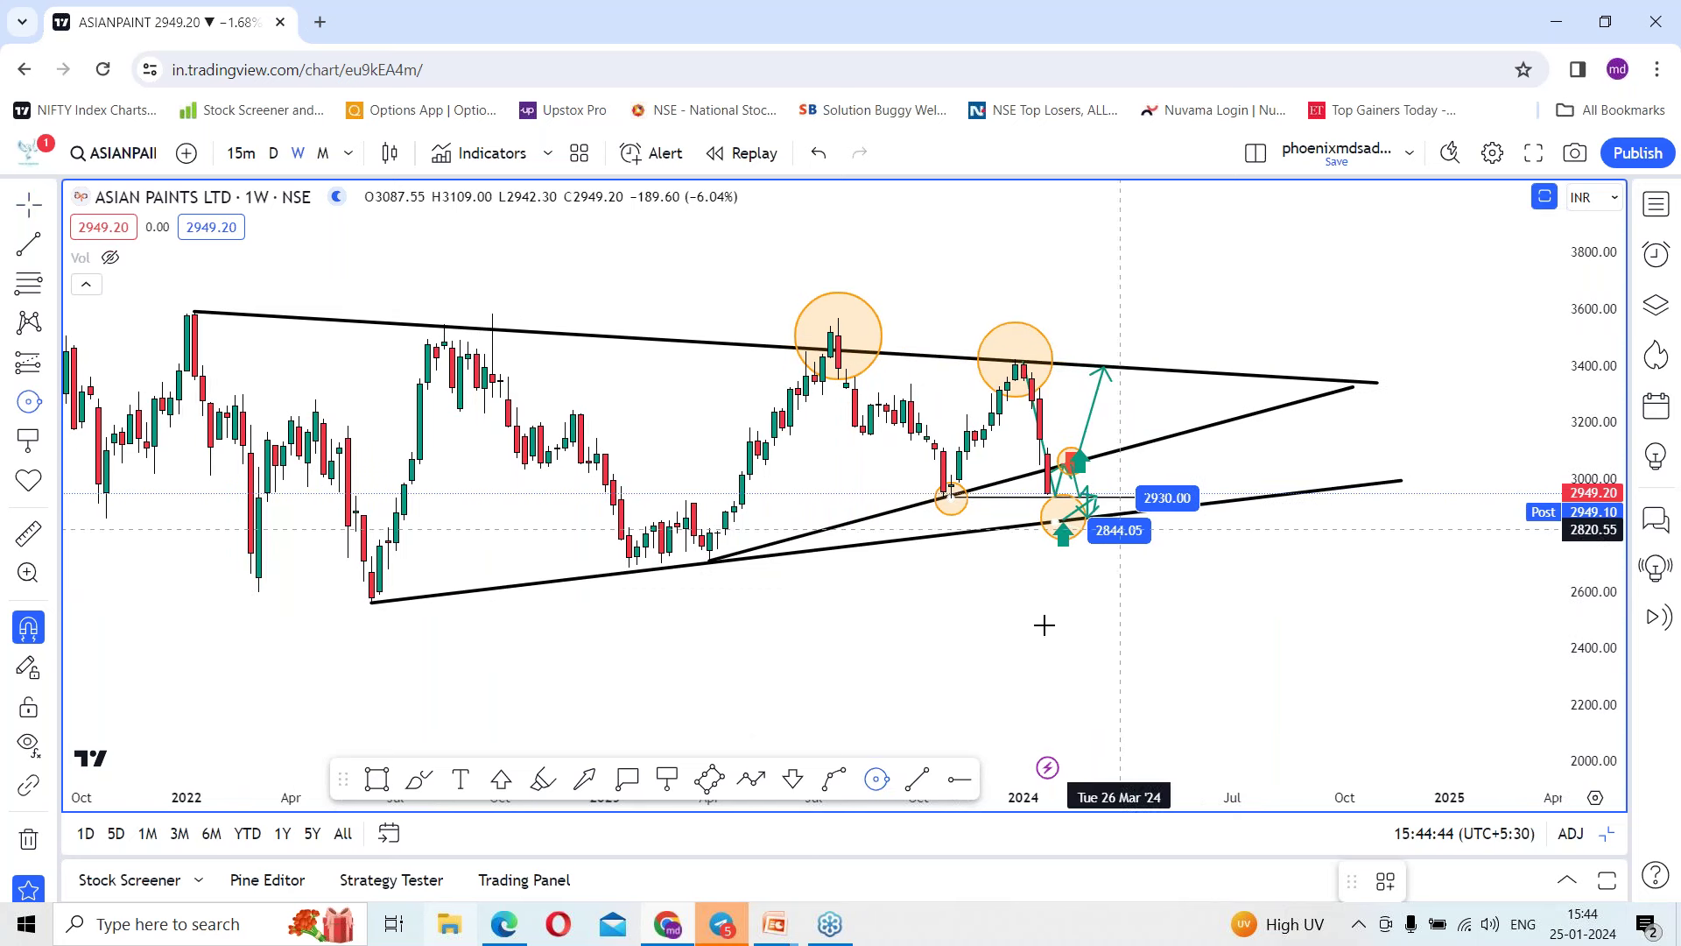
mouse_move(1112, 516)
left_mouse_down()
mouse_move(1136, 543)
mouse_move(1127, 510)
left_mouse_up()
left_click(1307, 571)
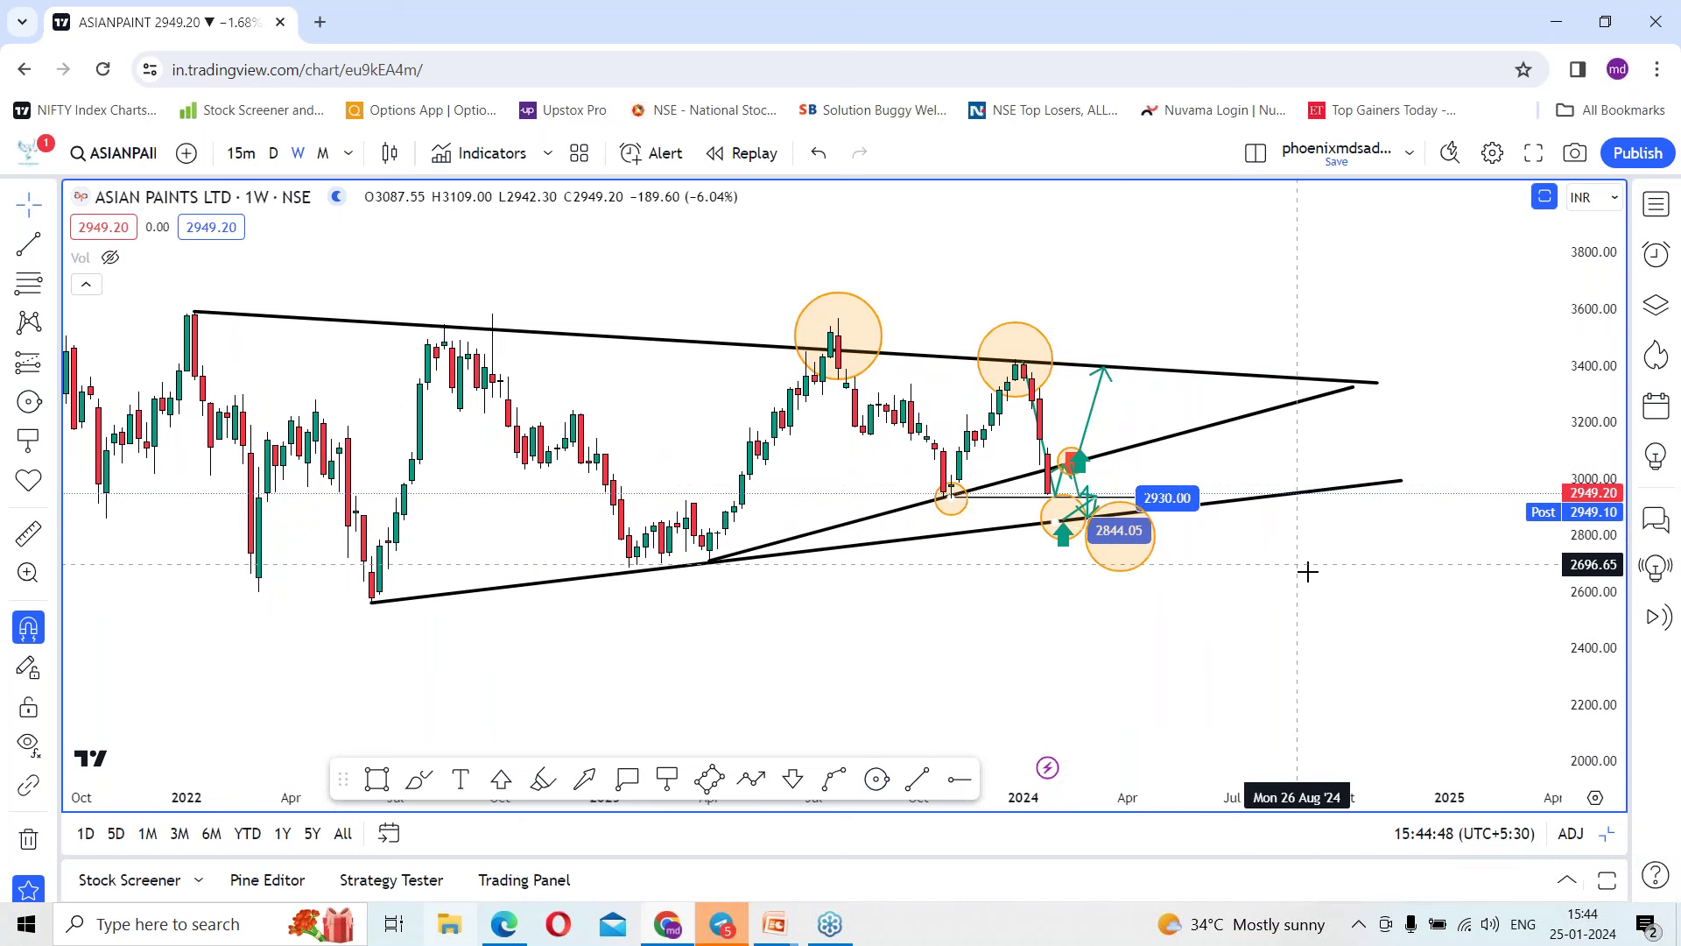
Draw a thin horizontal support rectangle from the mid-2022 low where the lower trendline starts, extending past the start of 2025.
scroll(1320, 591, "down", 1)
left_click_drag(1328, 608, 1310, 558)
left_click(376, 778)
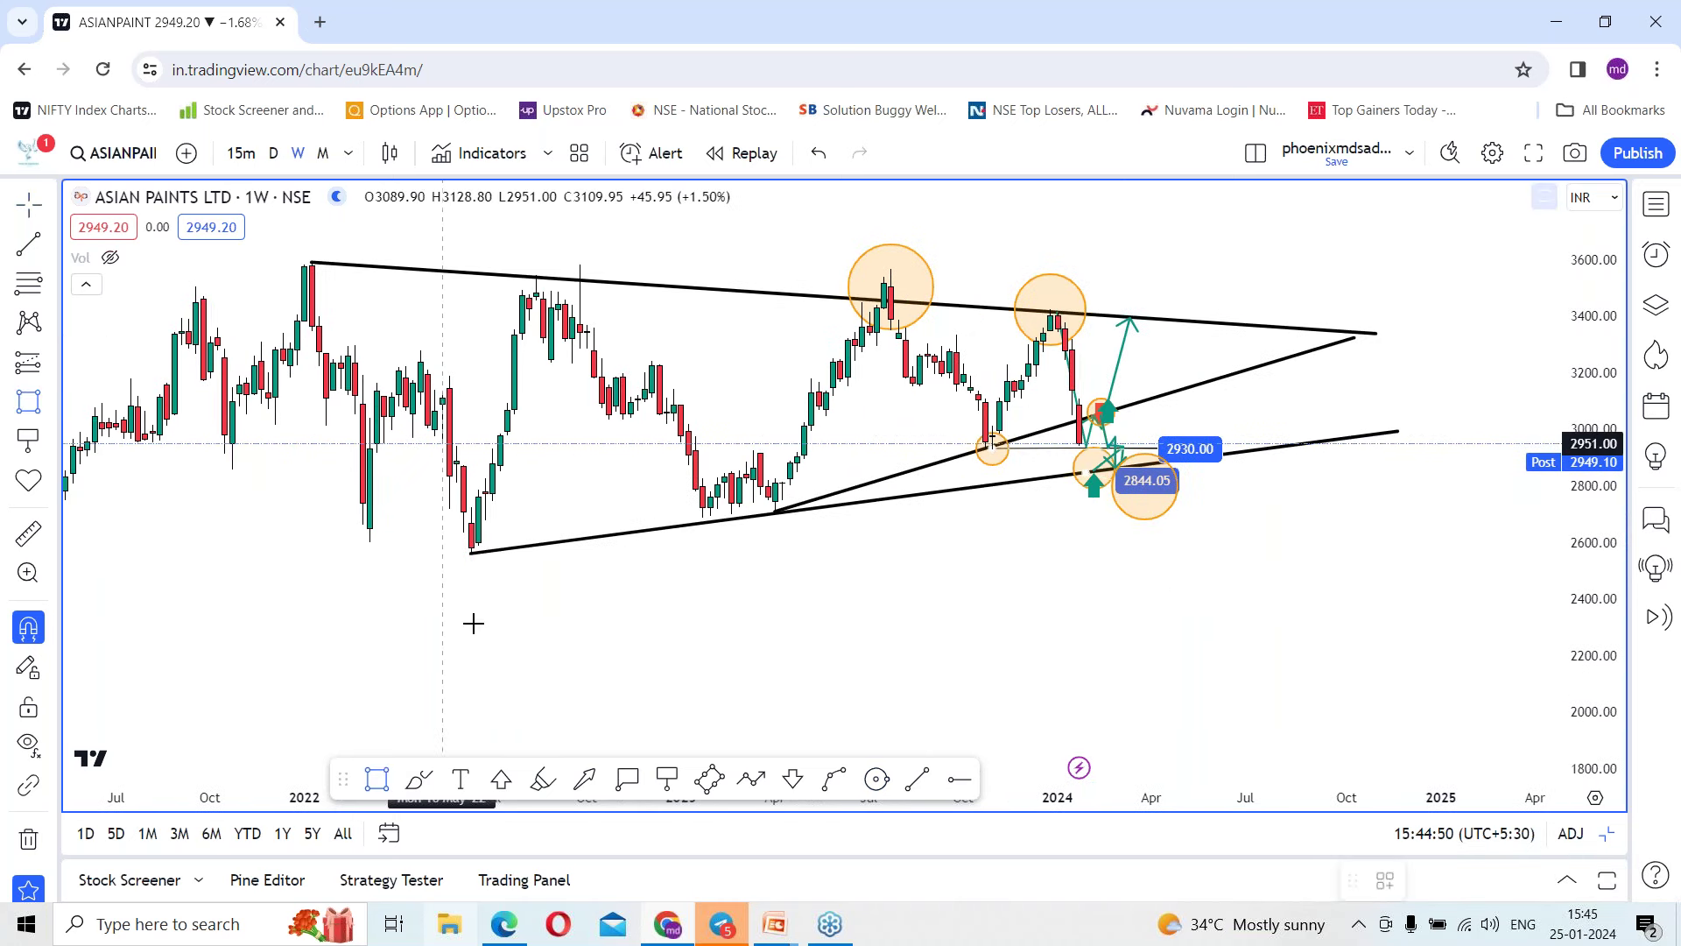
left_click(471, 553)
left_click(1441, 577)
left_click_drag(1445, 576, 1507, 559)
left_click(1283, 667)
Add a 2560.00 price note anchored at the mid-2022 low, placing its label on the support rectangle beneath the 2844.05 label.
left_click(667, 778)
left_click(482, 568)
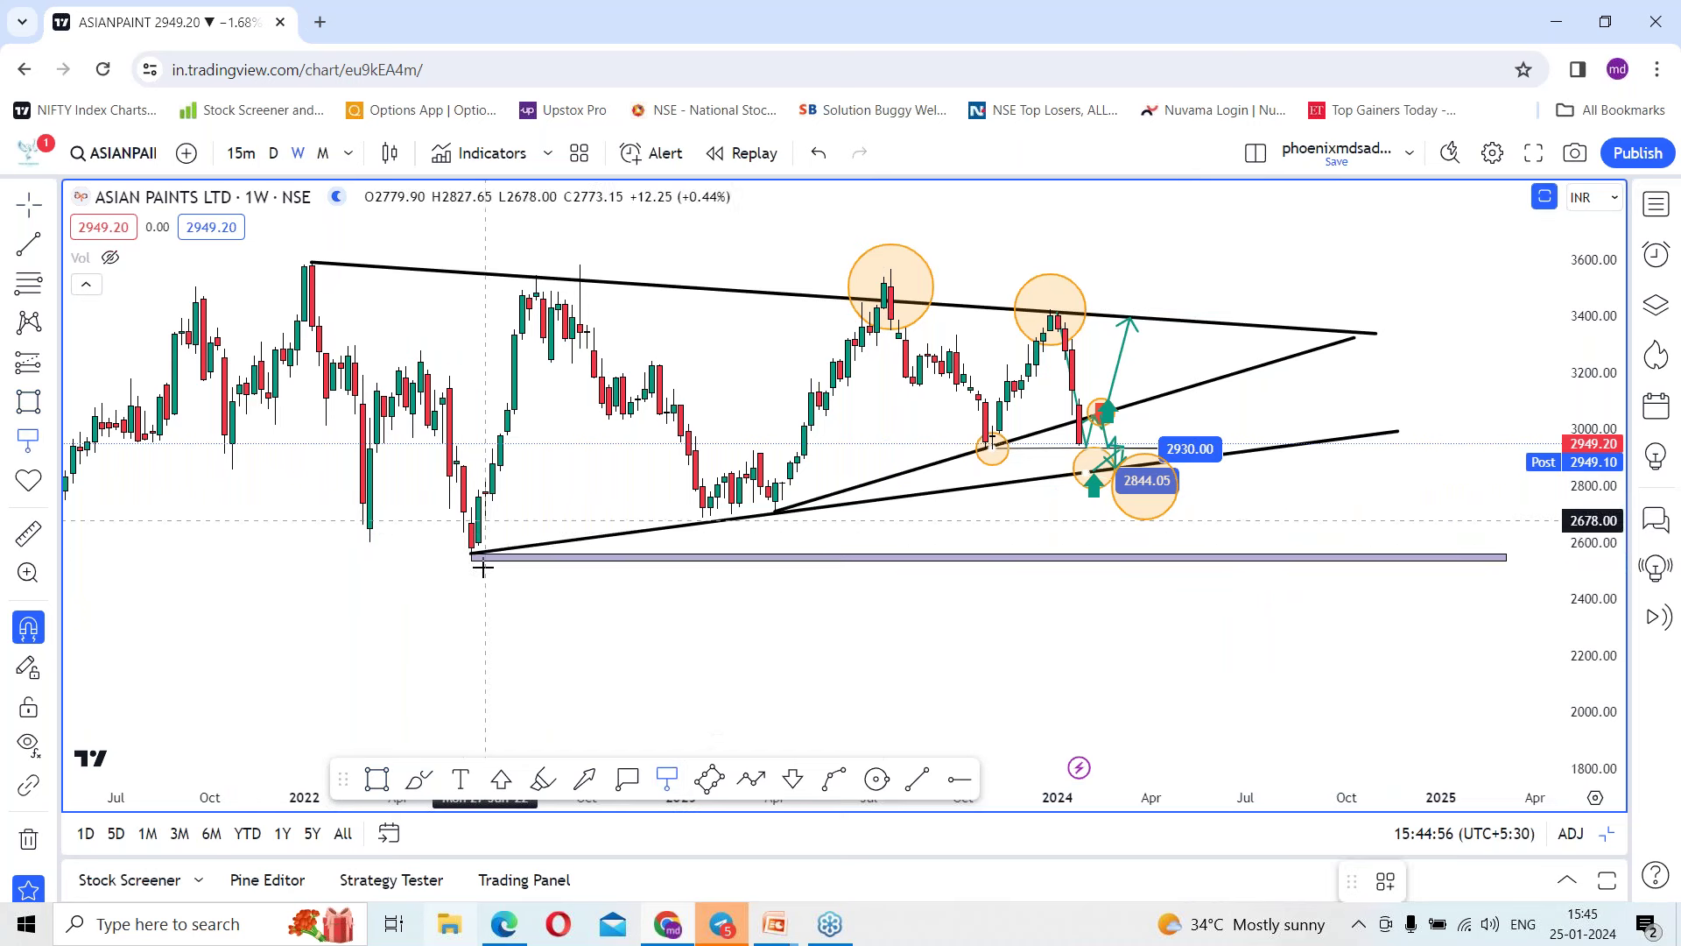
left_click(472, 558)
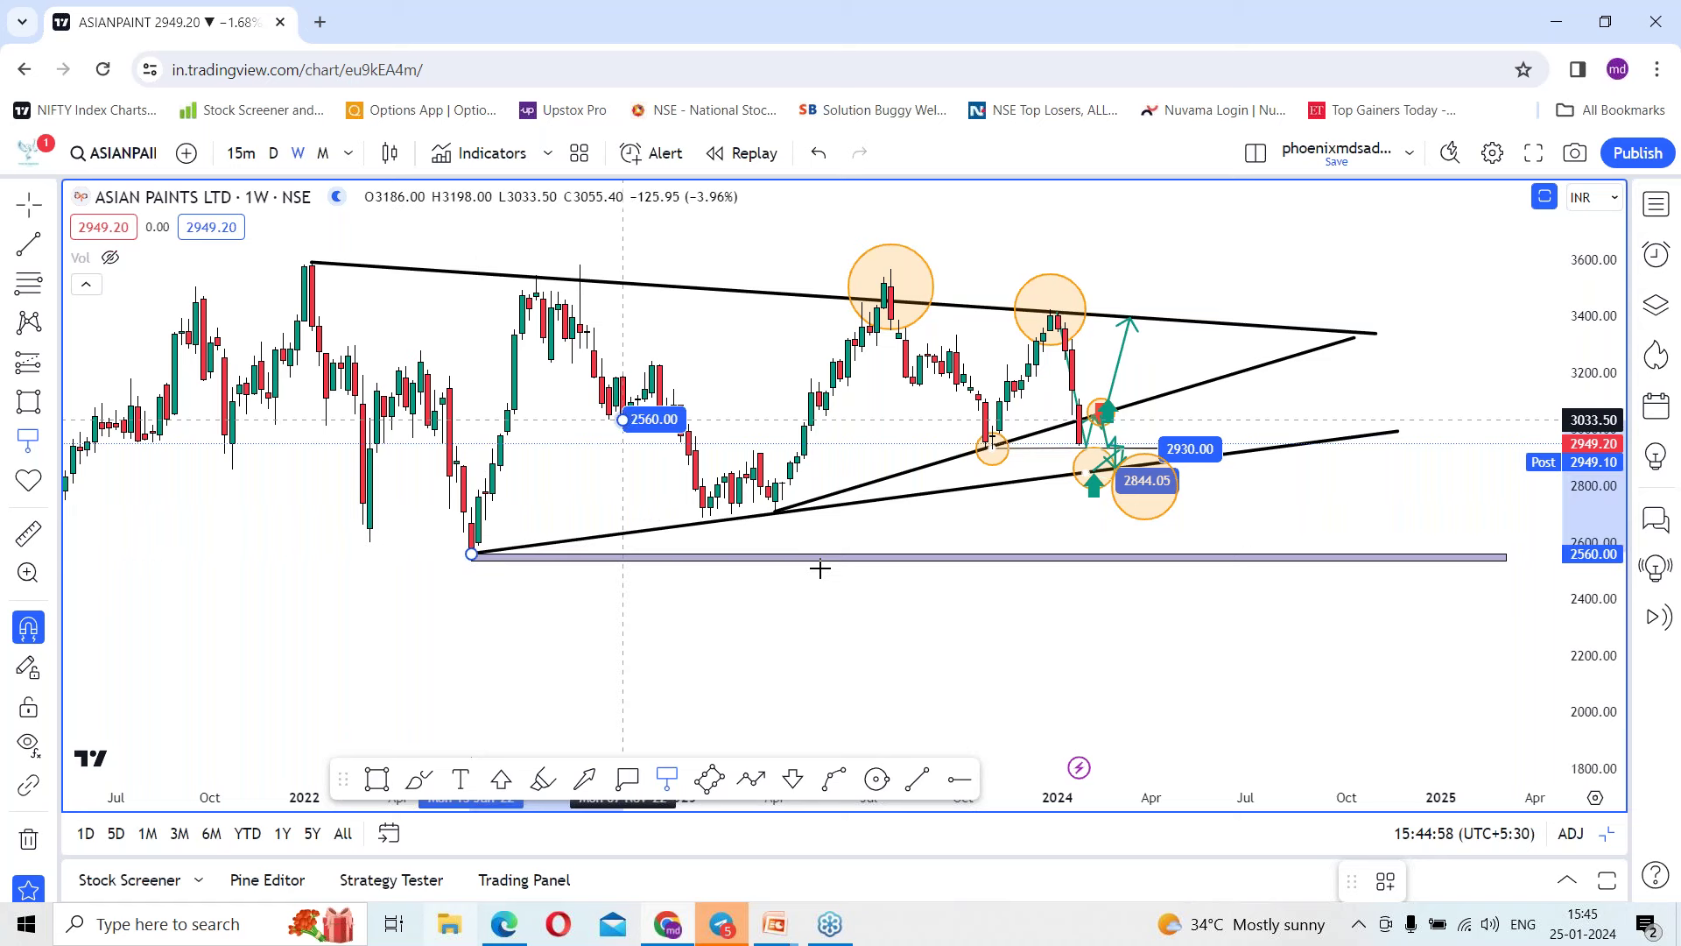
left_click(1193, 557)
Draw a downward path arrow from the green up arrow at the lower rising trendline to the support rectangle beside the 2560.00 label.
left_click_drag(1580, 641, 1581, 609)
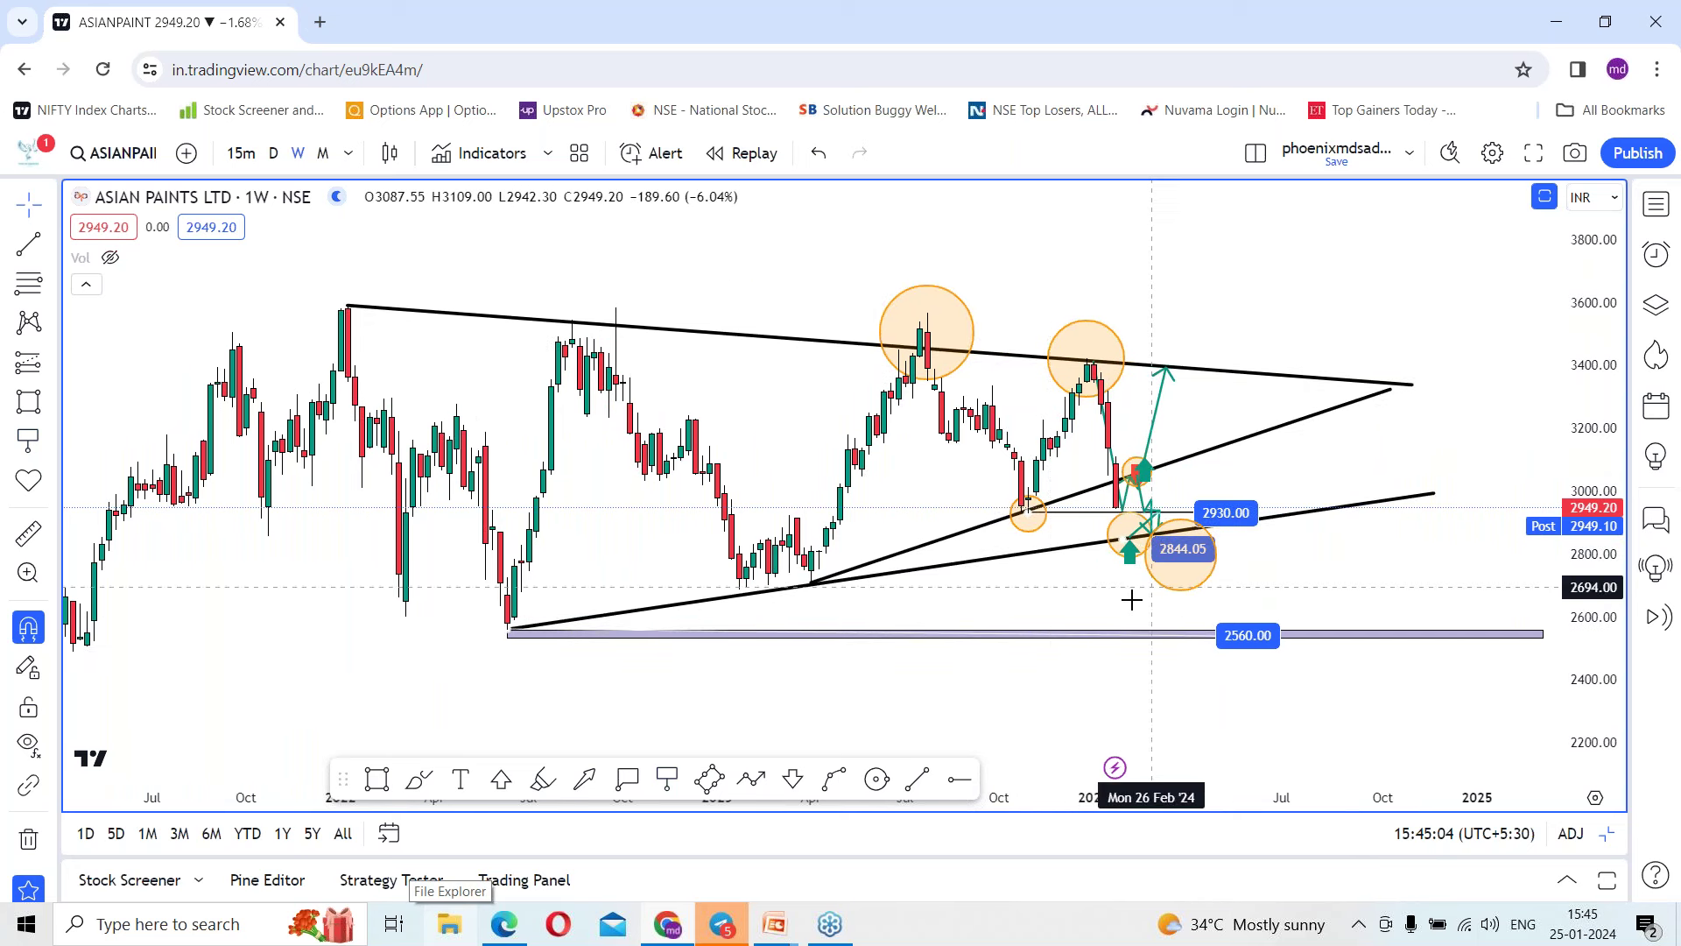
scroll(1126, 580, "up", 2)
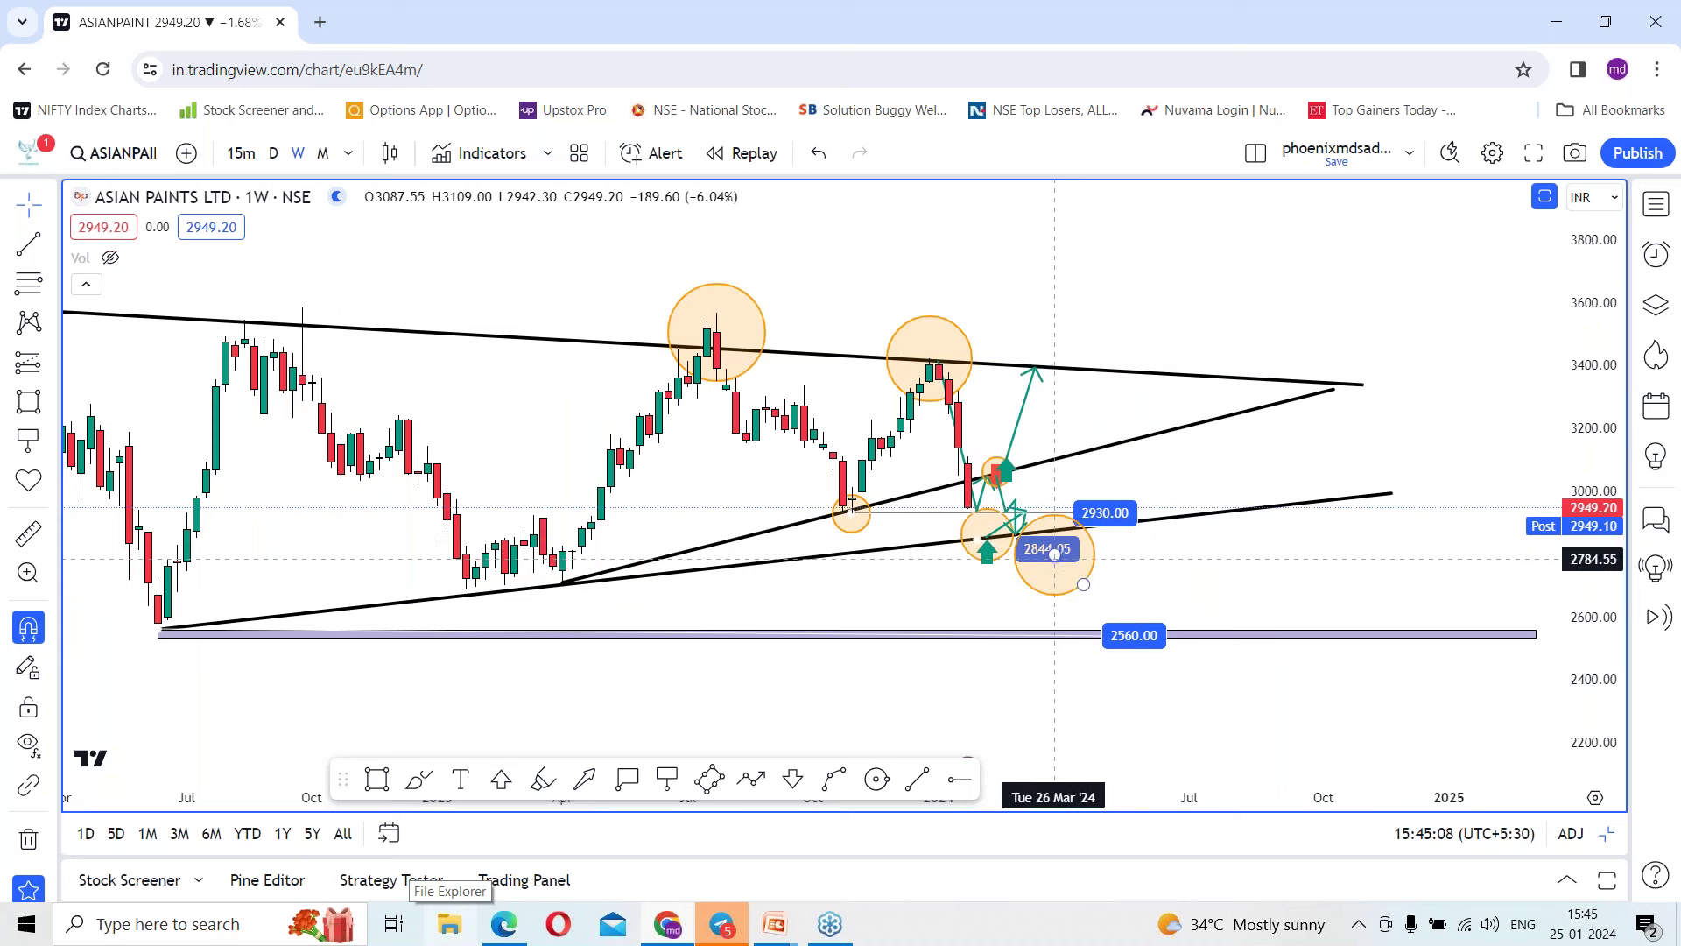
left_click(751, 778)
left_click(996, 550)
double_click(1083, 638)
scroll(1283, 709, "down", 1)
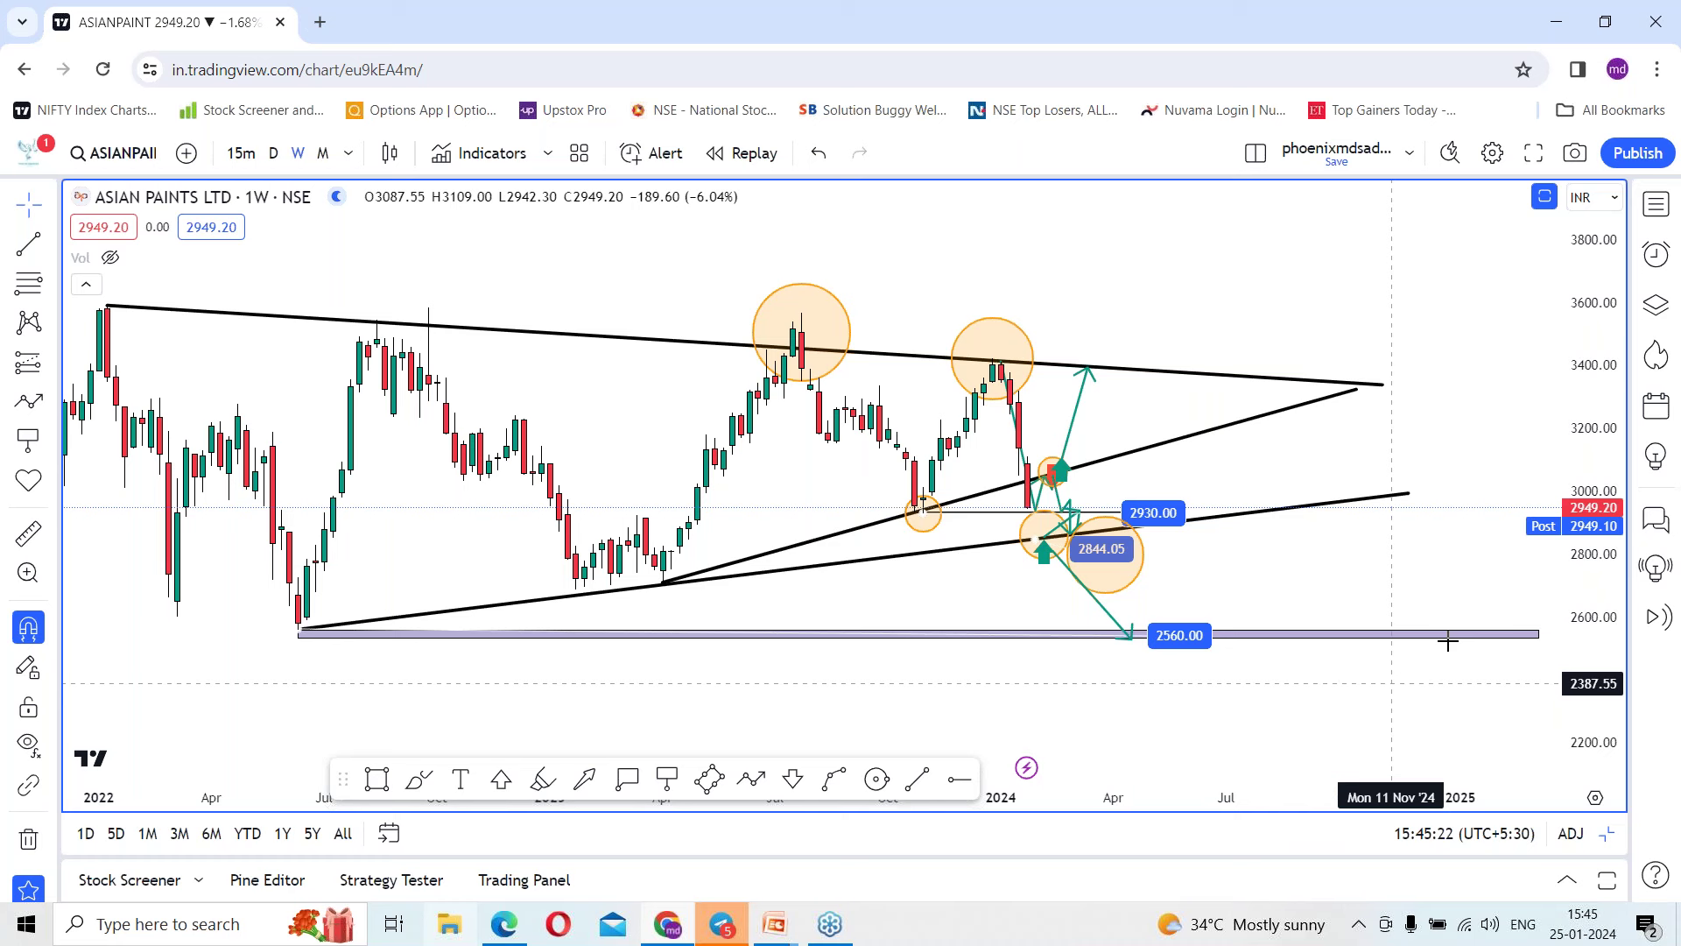
left_click_drag(1571, 335, 1563, 429)
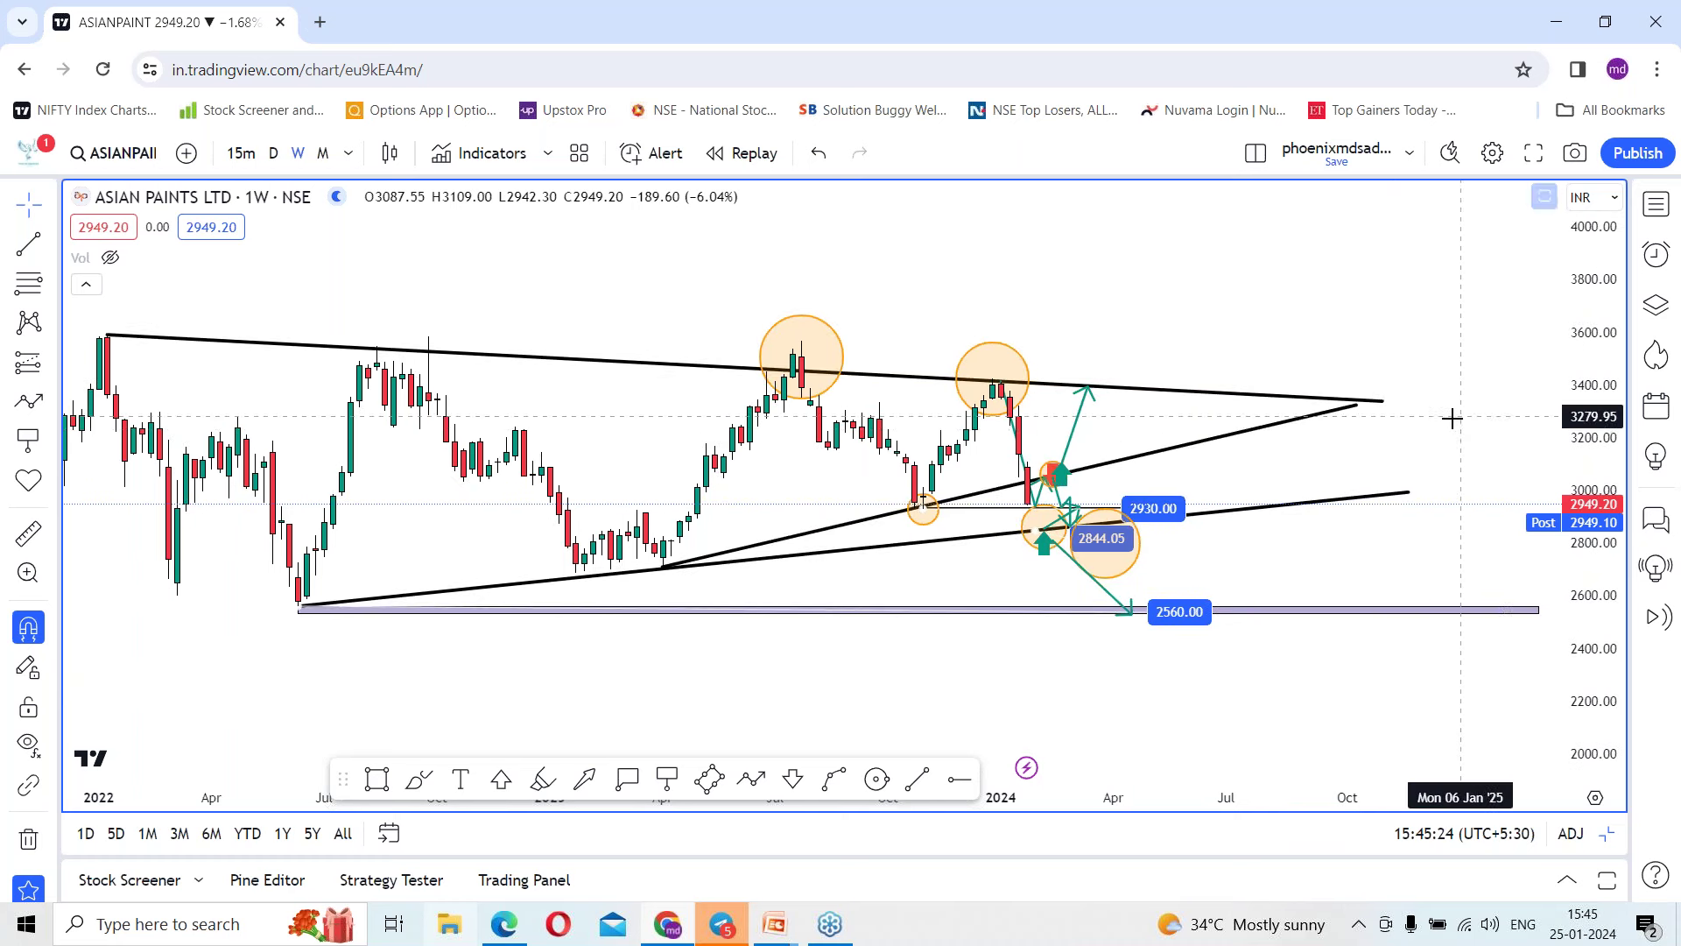
scroll(1444, 359, "down", 3)
scroll(1415, 524, "up", 5)
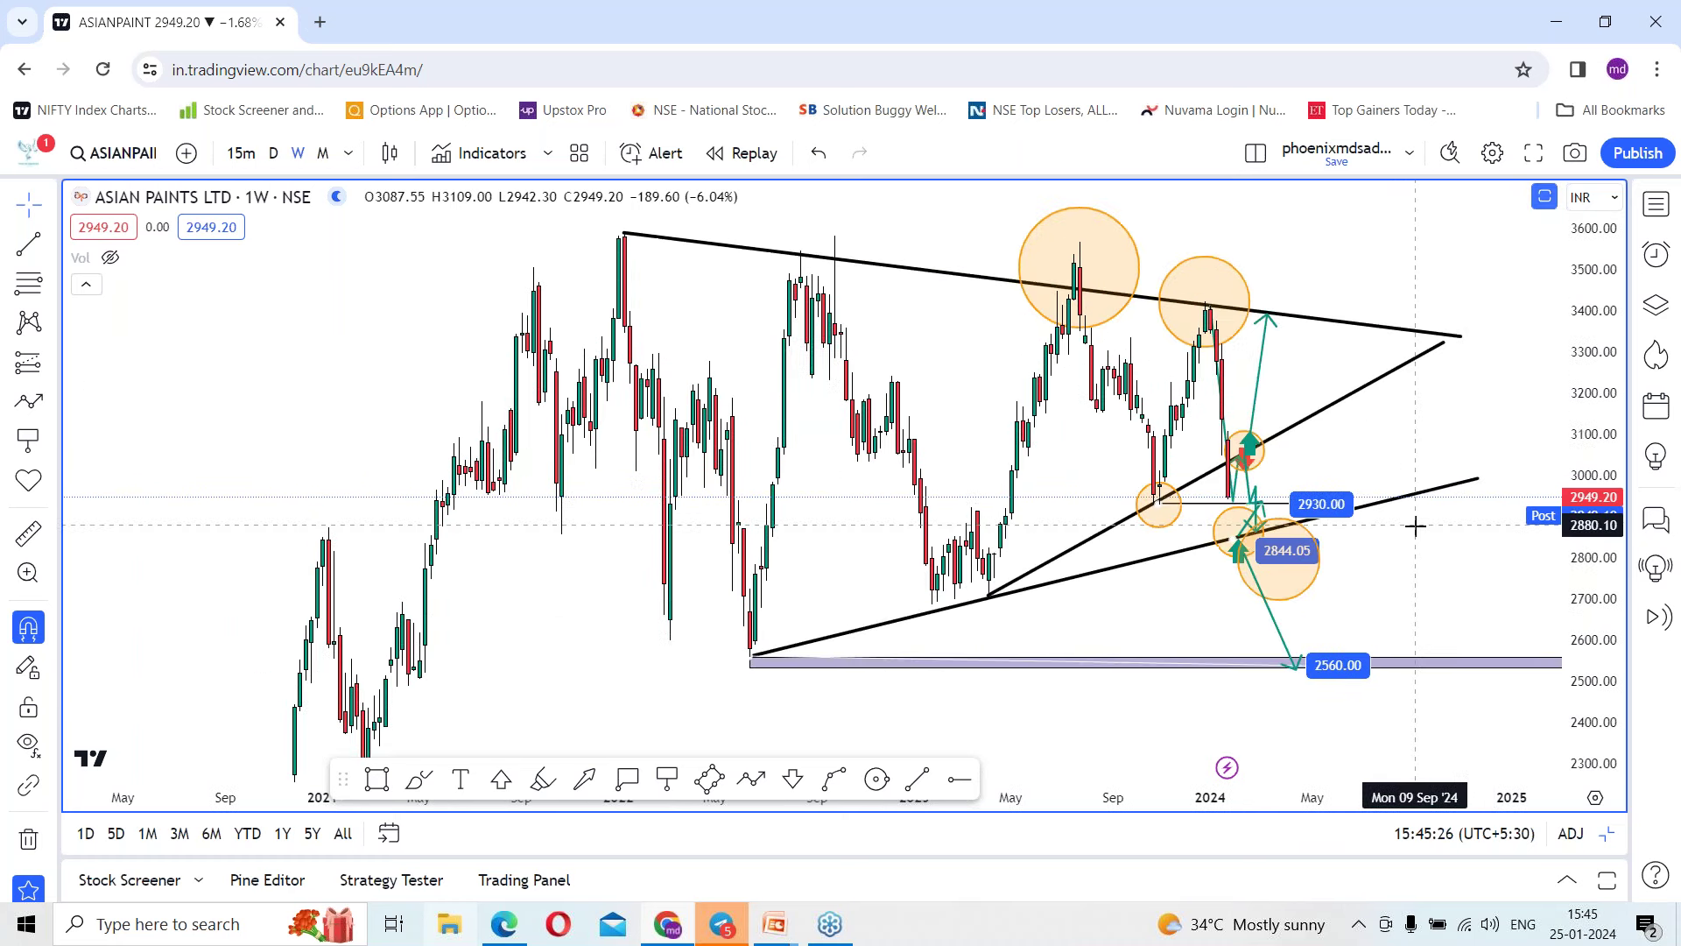